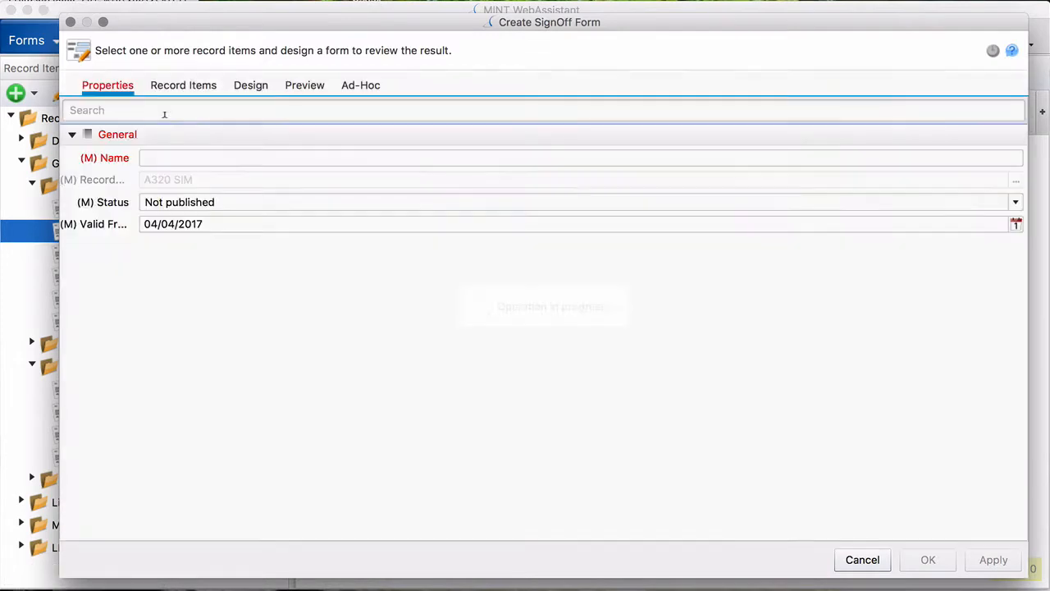
- Name the form 'A320 Simulator Gradesheet' and set its status to Published
{"action": "left_click", "coordinate": [187, 159]}
{"action": "type", "text": "A"}
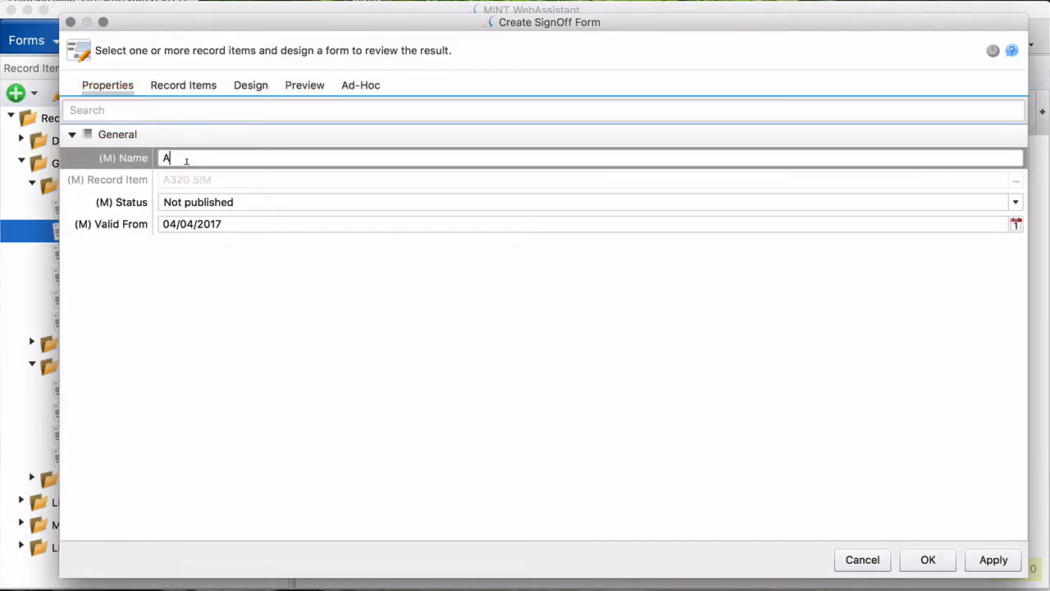
{"action": "type", "text": "320 Simulator Gradesheet"}
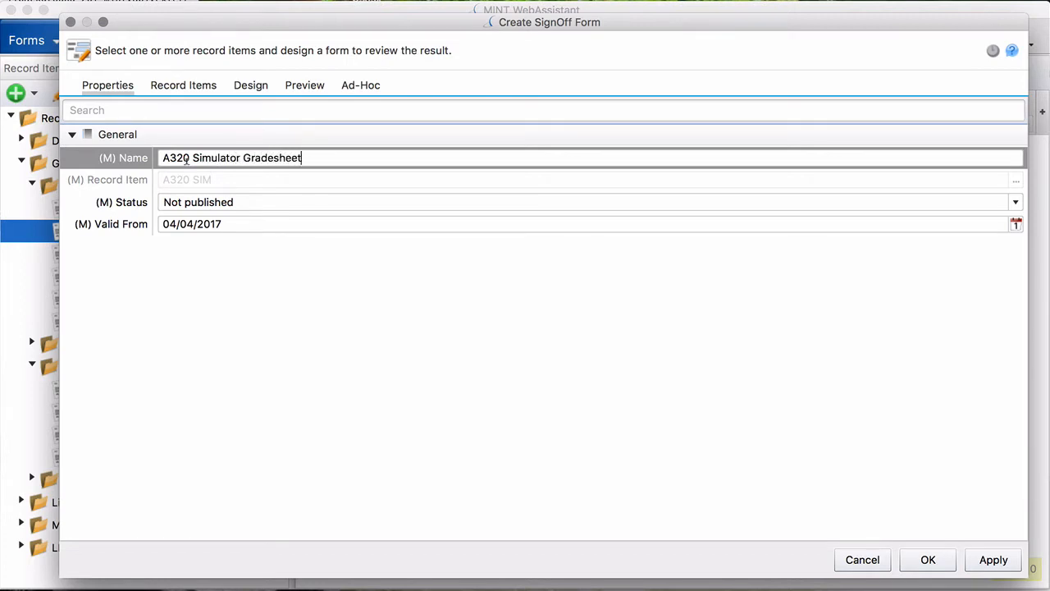
{"action": "left_click_drag", "start_coordinate": [307, 156], "coordinate": [136, 150]}
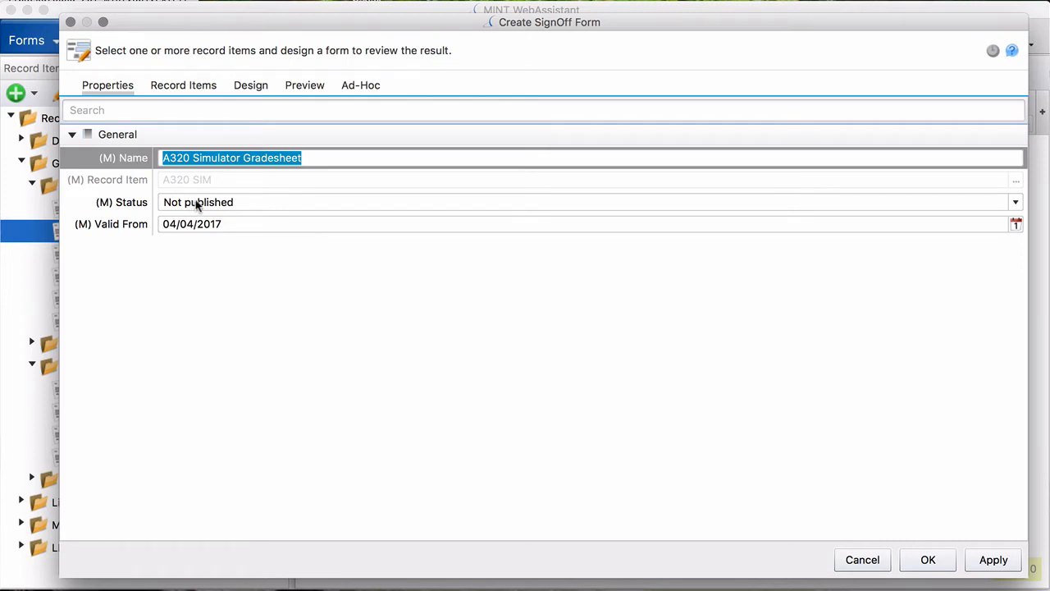
{"action": "left_click", "coordinate": [225, 203]}
{"action": "left_click", "coordinate": [218, 236]}
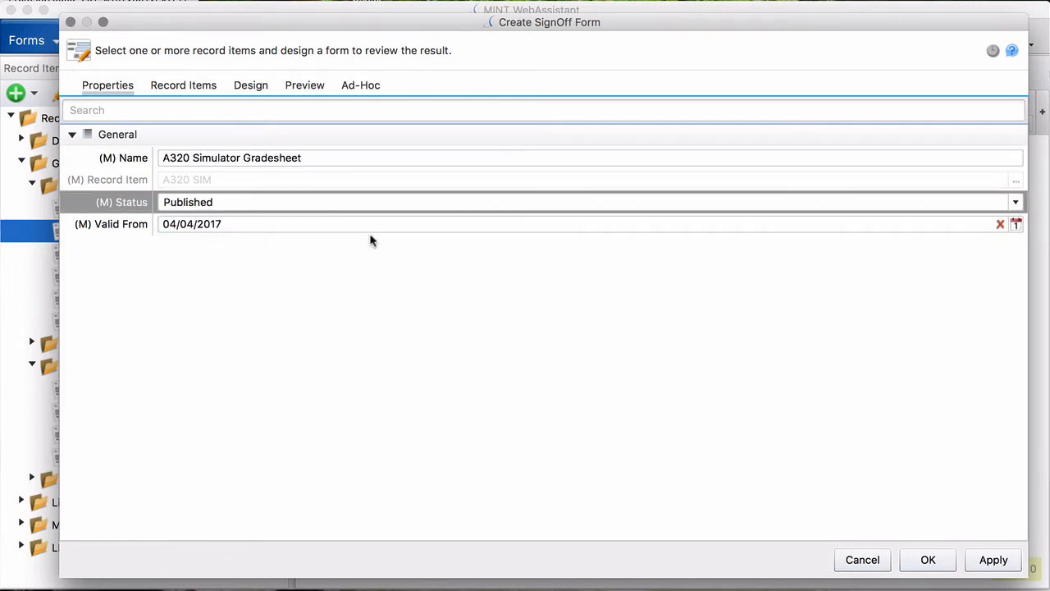
- Set the valid-from date to 03/01/2017, review Record Items, and open the layout designer
{"action": "left_click", "coordinate": [1016, 224]}
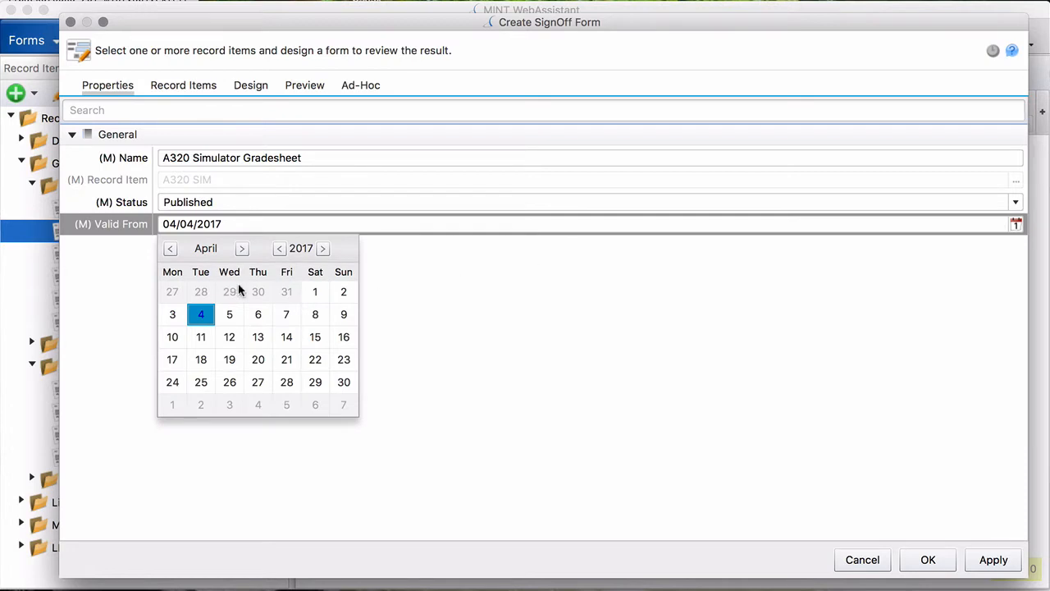
{"action": "left_click", "coordinate": [170, 248]}
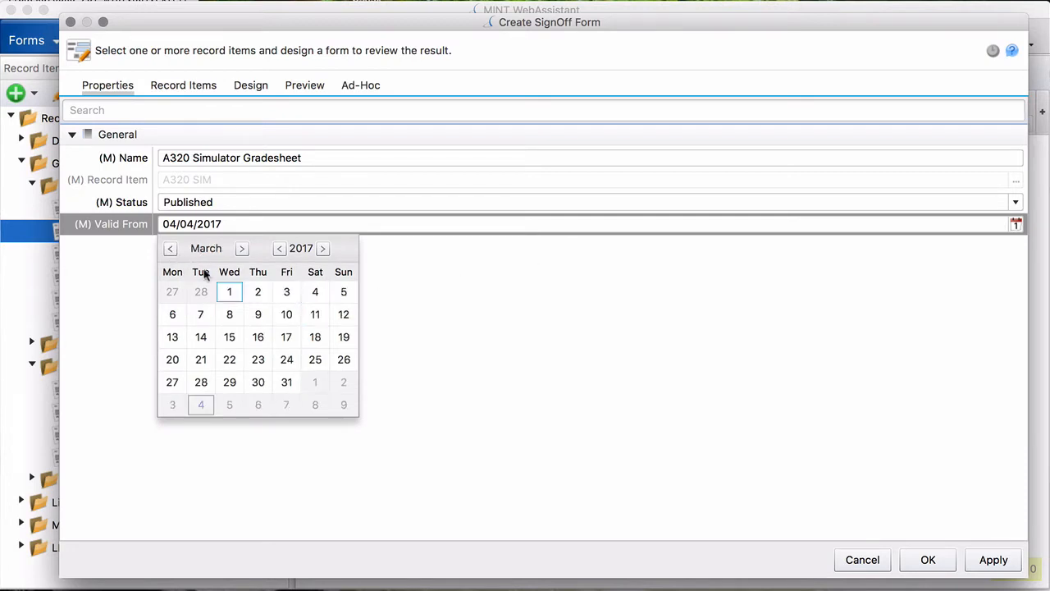
{"action": "left_click", "coordinate": [229, 292]}
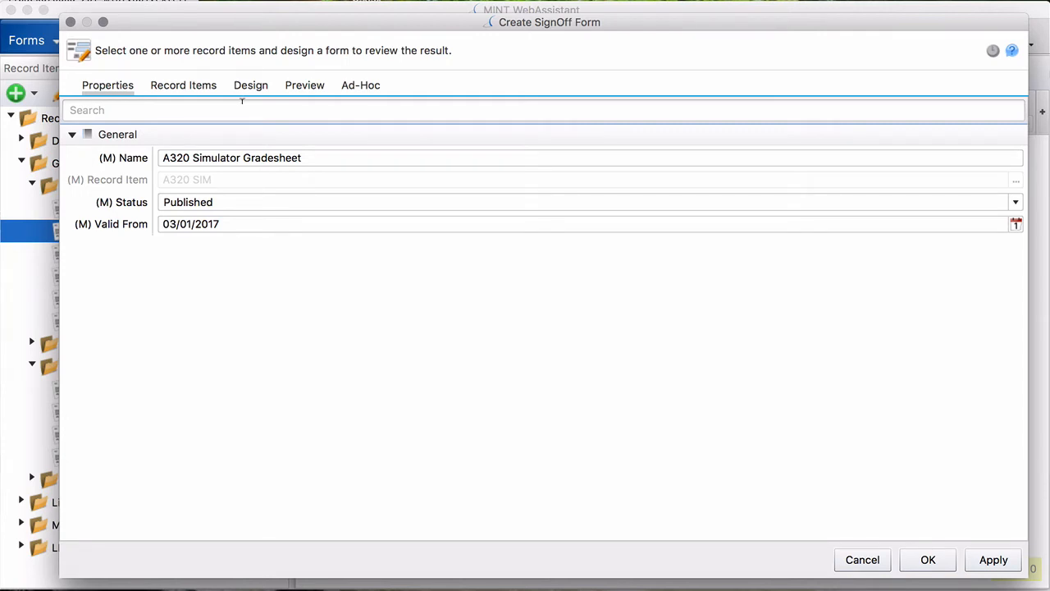
{"action": "left_click", "coordinate": [184, 92]}
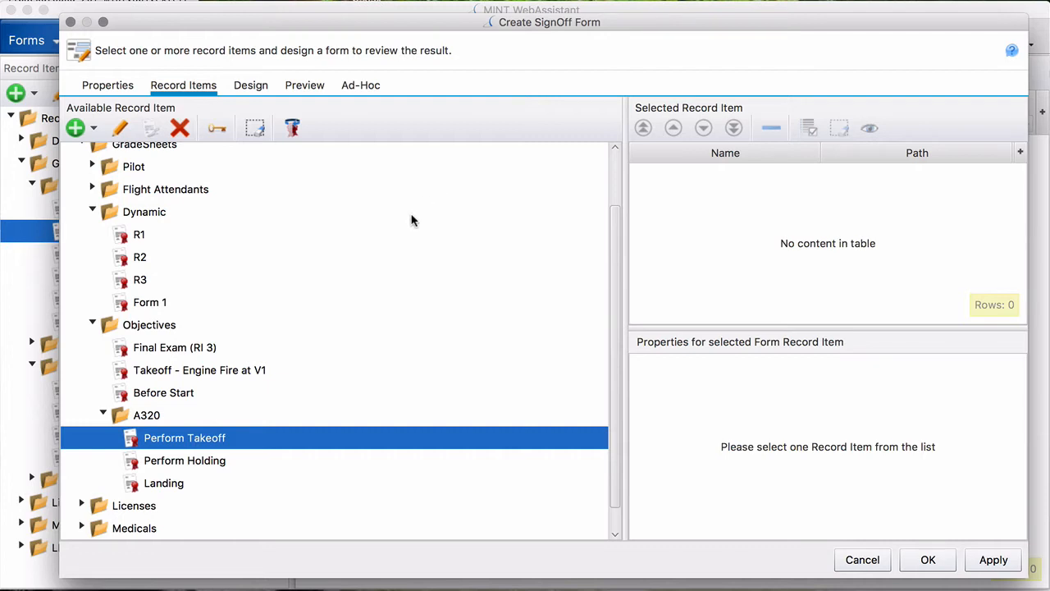
{"action": "left_click", "coordinate": [256, 88]}
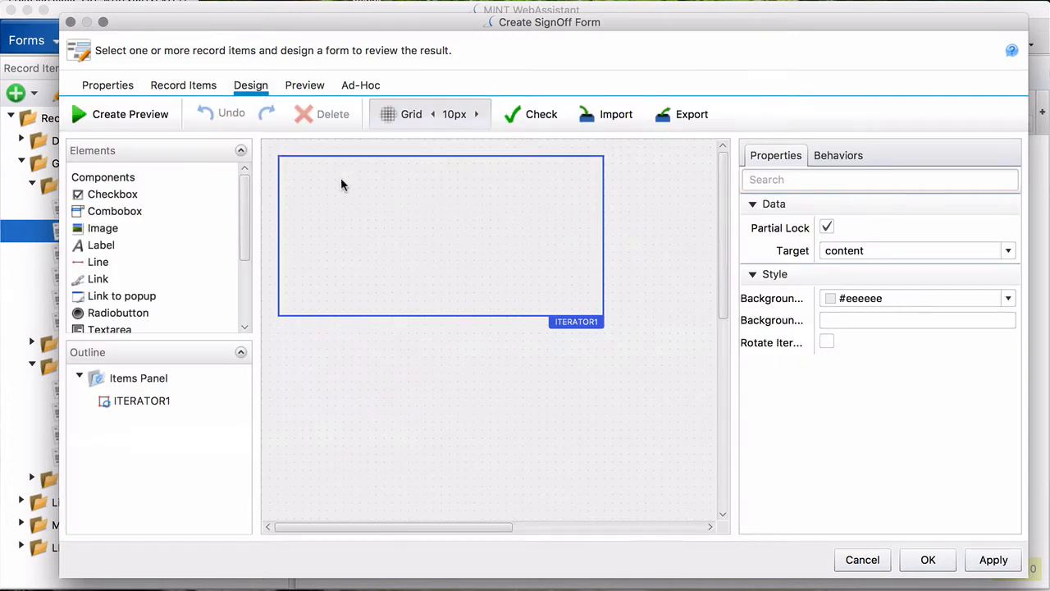
- Enlarge ITERATOR1 to 530×240 and move it lower on the layout
{"action": "left_click", "coordinate": [604, 310]}
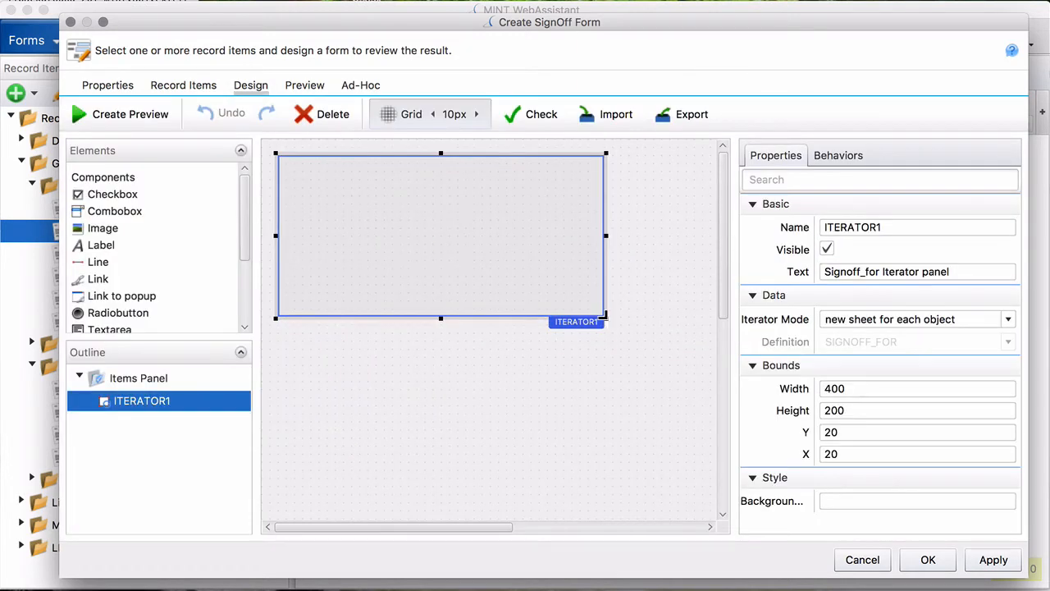
{"action": "left_click_drag", "start_coordinate": [605, 318], "coordinate": [712, 352]}
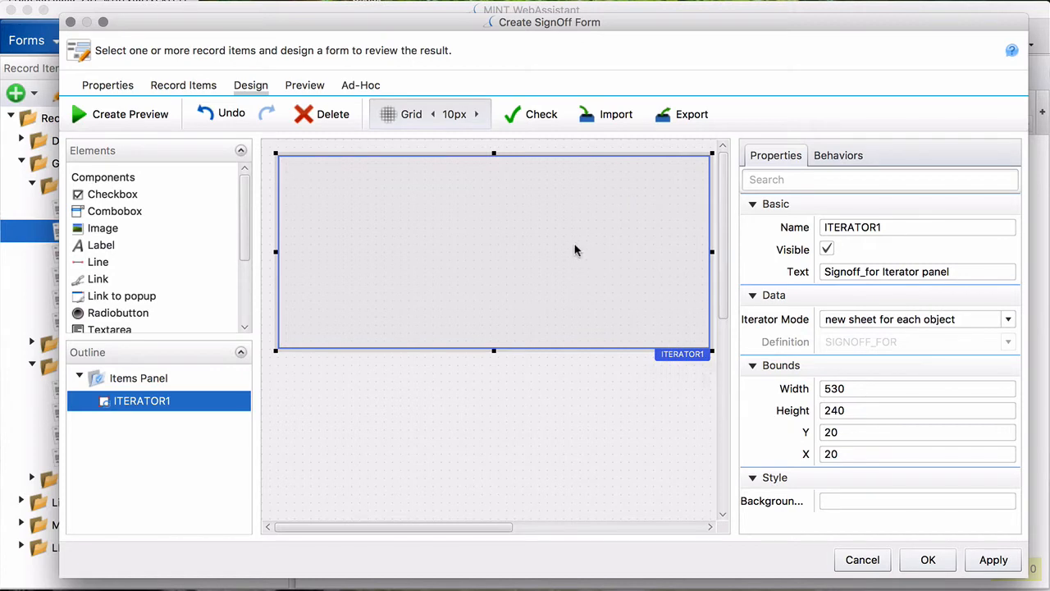
{"action": "left_click_drag", "start_coordinate": [577, 249], "coordinate": [571, 326]}
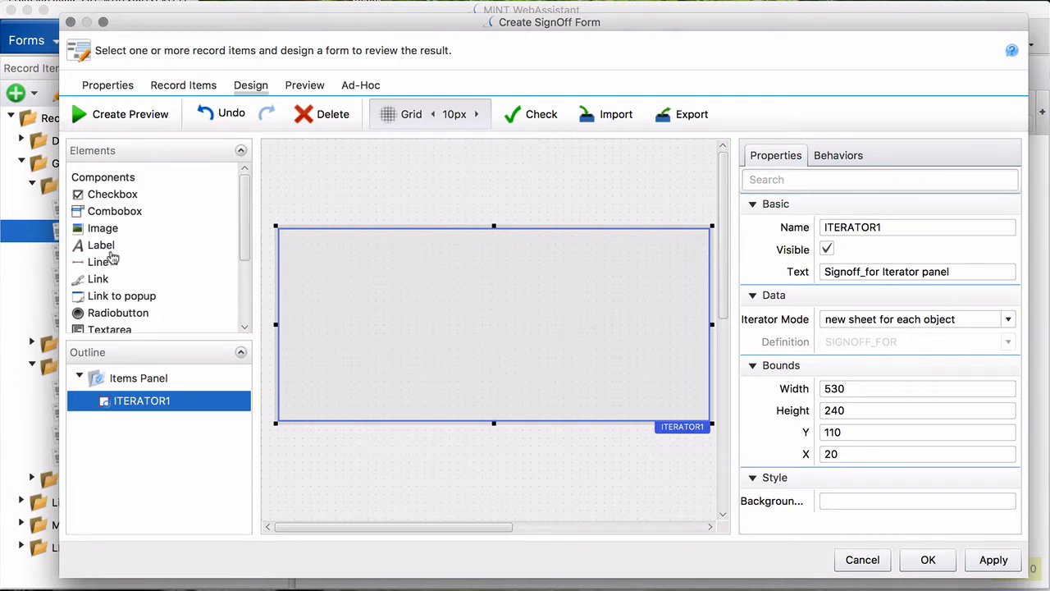
- Add a 20pt heading label reading 'A320 Simulator Gradesheet' above the iterator, widened to fit
{"action": "left_click_drag", "start_coordinate": [103, 246], "coordinate": [286, 191]}
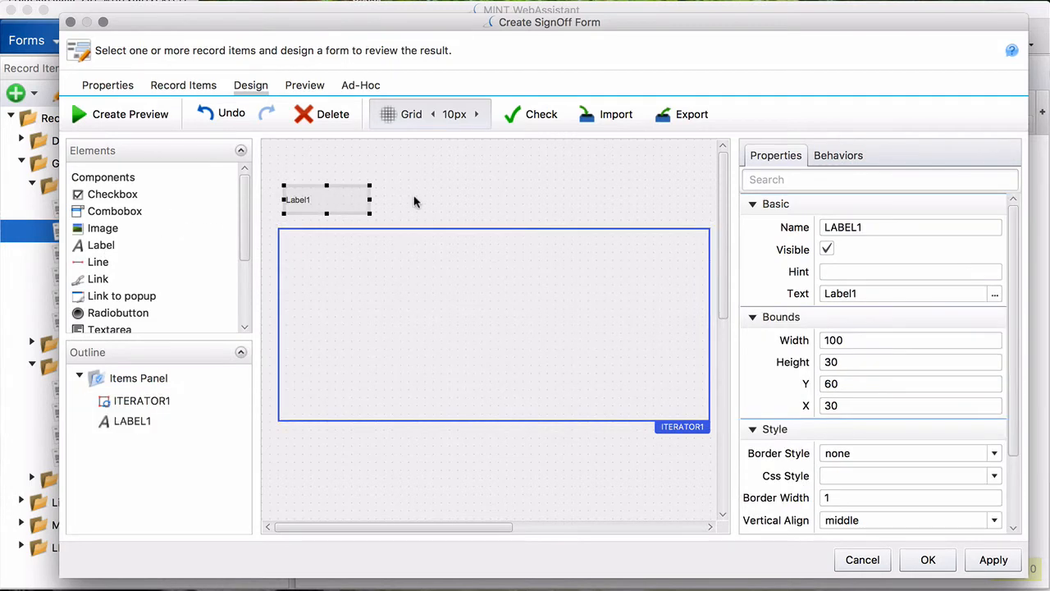
{"action": "left_click", "coordinate": [875, 293]}
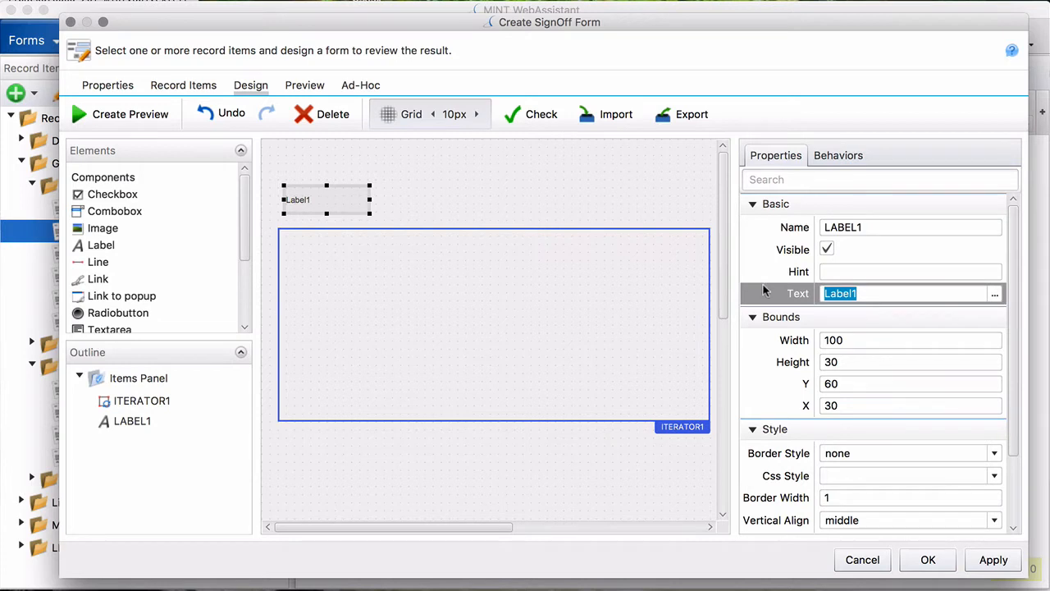
{"action": "type", "text": "320 Simulator Gradesheet"}
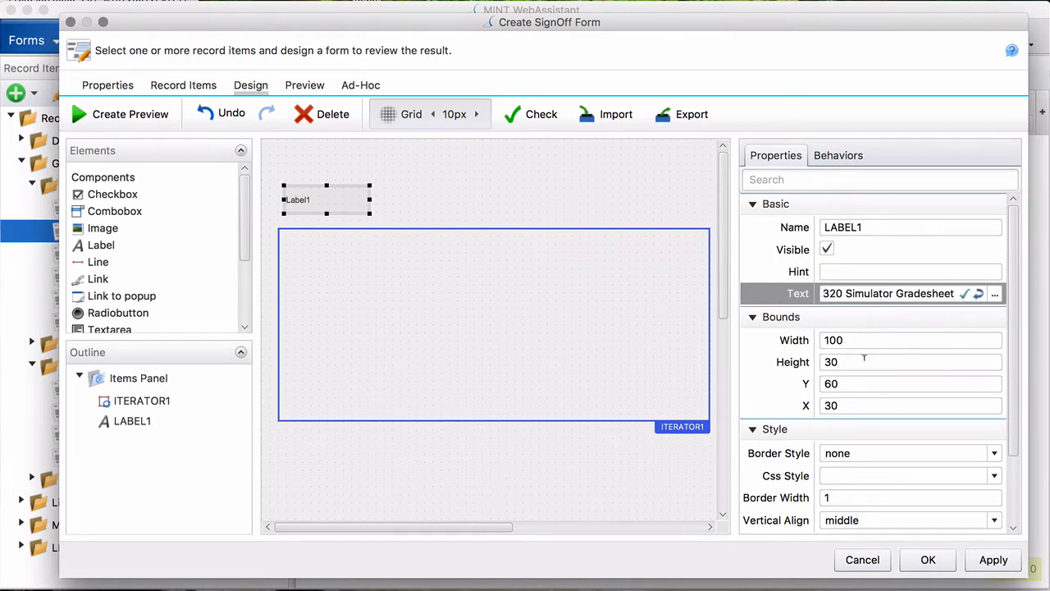
{"action": "scroll", "coordinate": [917, 396], "scroll_direction": "down", "scroll_amount": 3}
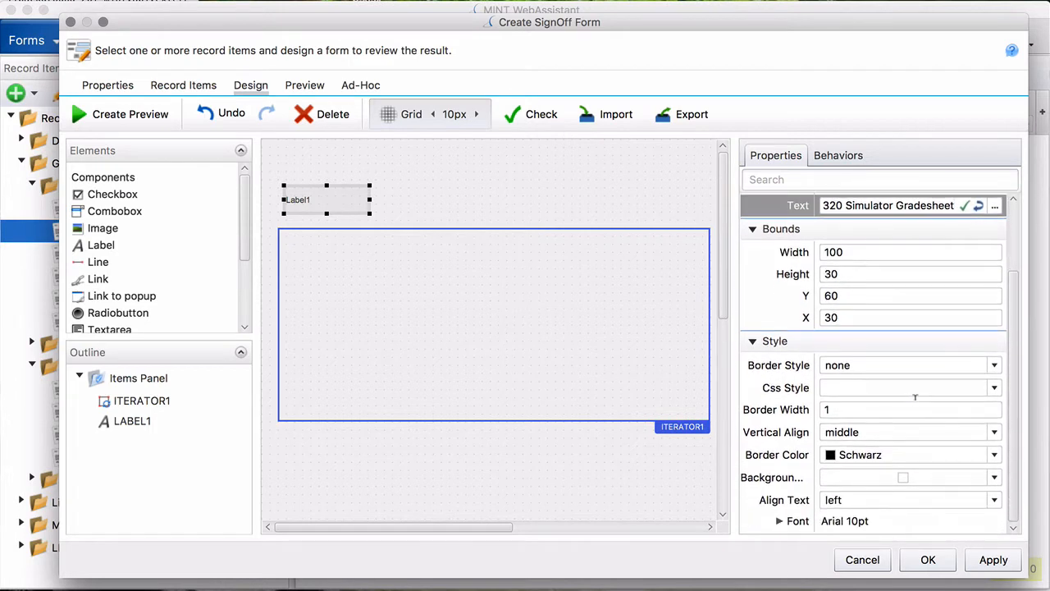
{"action": "left_click", "coordinate": [780, 521]}
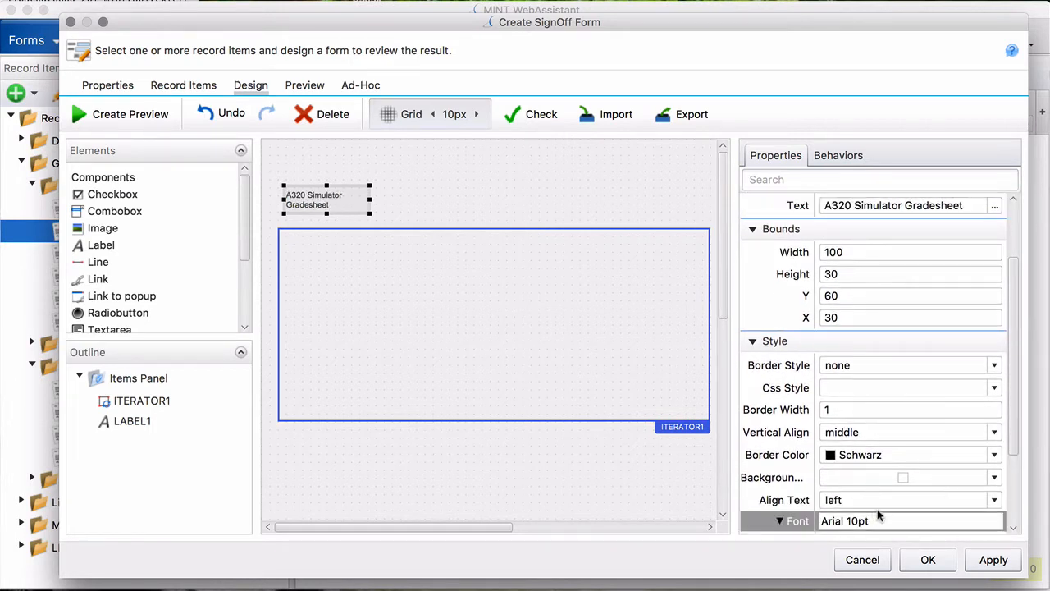
{"action": "scroll", "coordinate": [884, 502], "scroll_direction": "down", "scroll_amount": 4}
{"action": "left_click", "coordinate": [823, 457]}
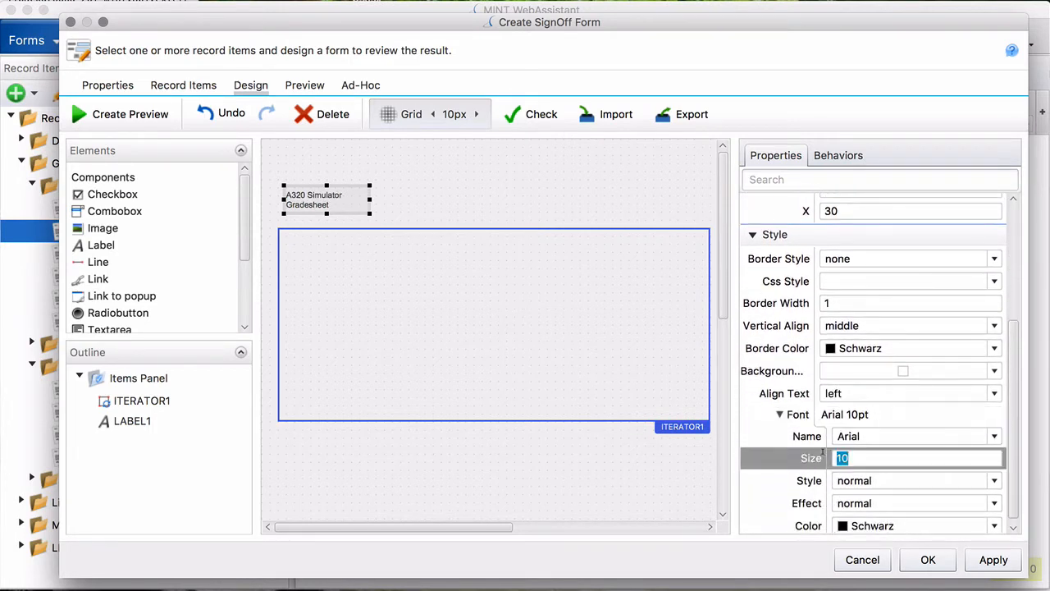
{"action": "type", "text": "20"}
{"action": "left_click", "coordinate": [837, 398]}
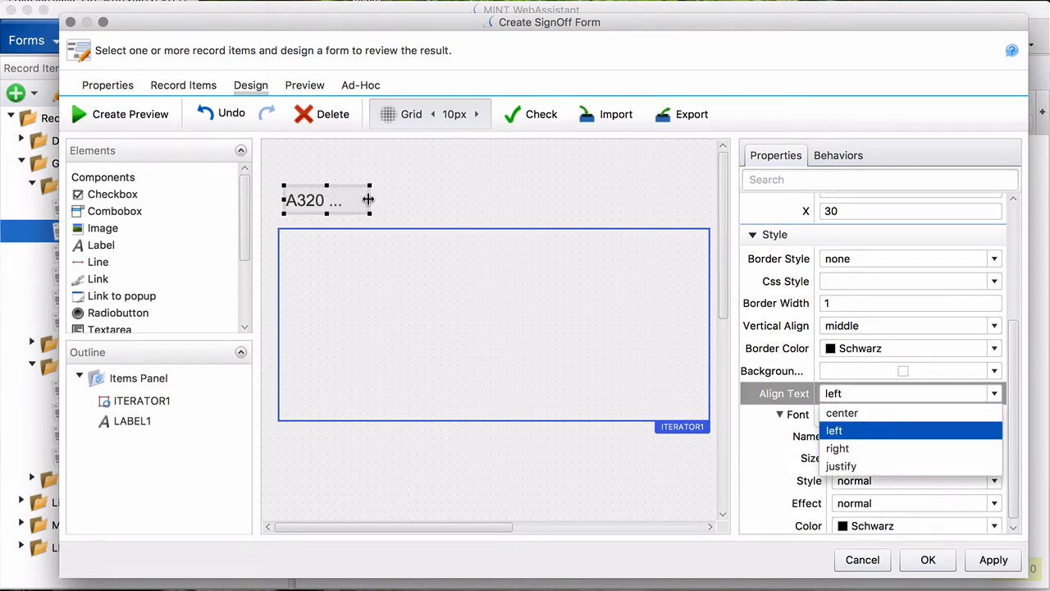
{"action": "left_click_drag", "start_coordinate": [369, 200], "coordinate": [558, 200]}
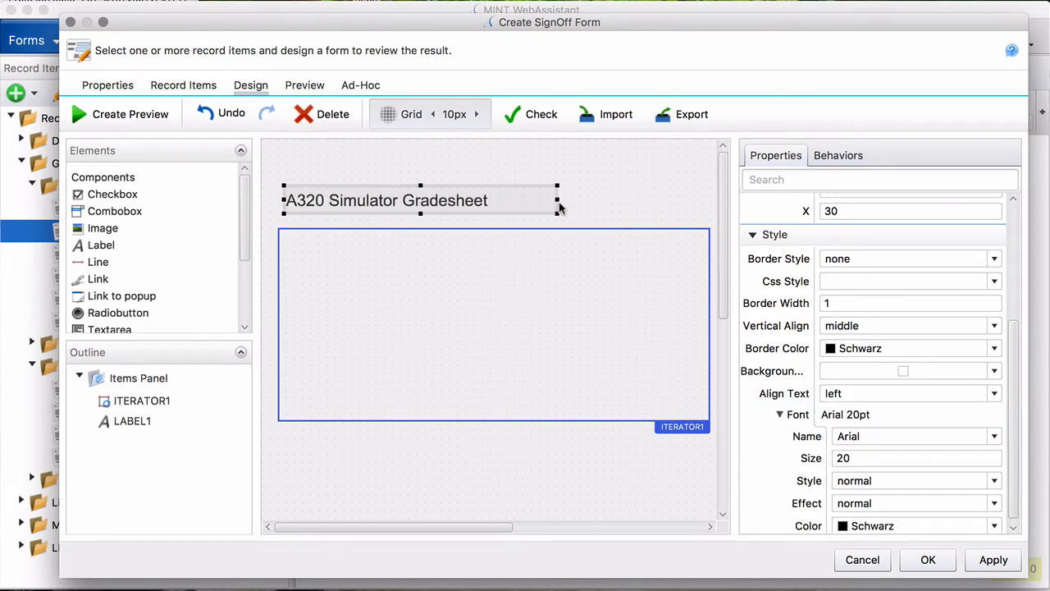
{"action": "left_click", "coordinate": [477, 283]}
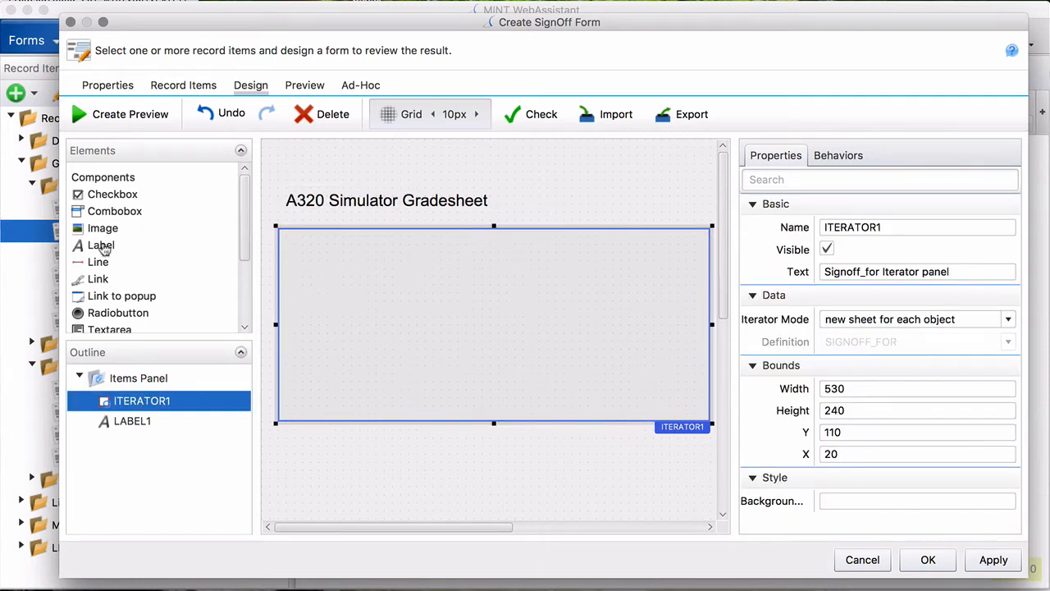
- Add a label inside the iterator bound to SIGNOFF_FOR.Name and widen it
{"action": "left_click_drag", "start_coordinate": [101, 244], "coordinate": [344, 257]}
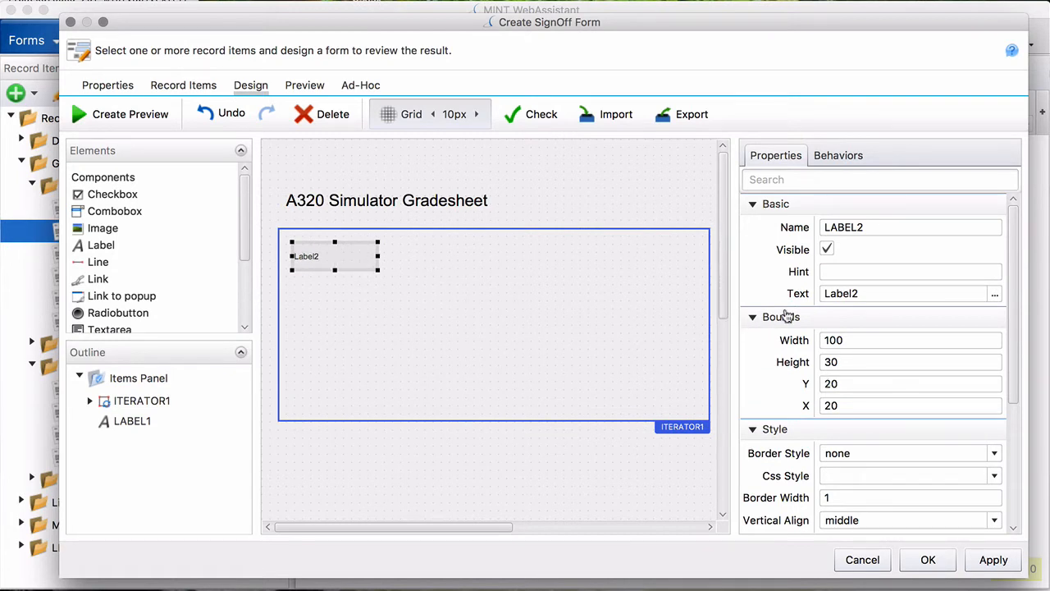
{"action": "left_click", "coordinate": [994, 293]}
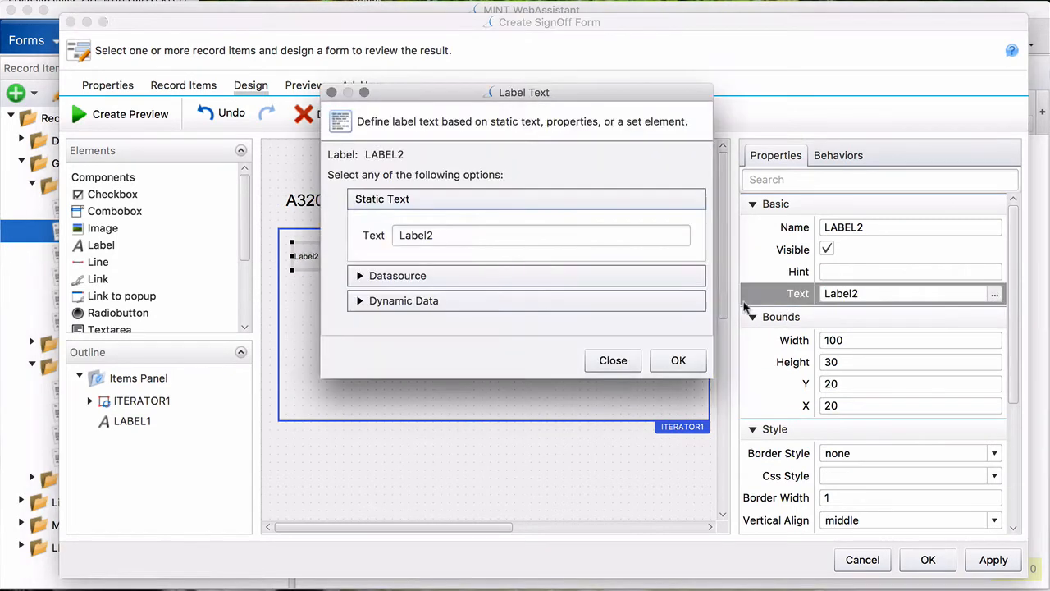
{"action": "left_click", "coordinate": [361, 277]}
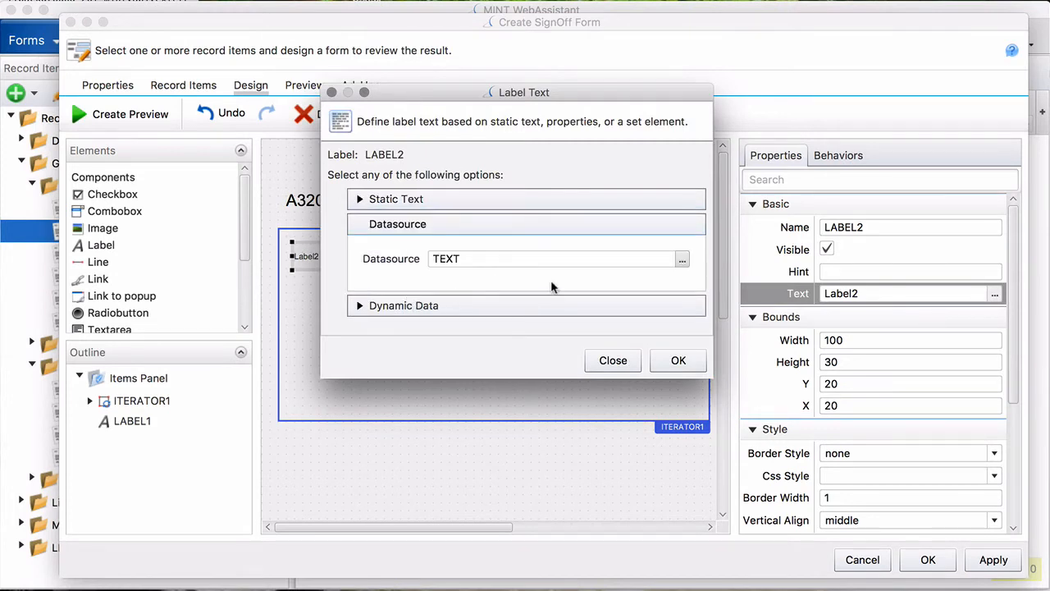
{"action": "left_click", "coordinate": [682, 261]}
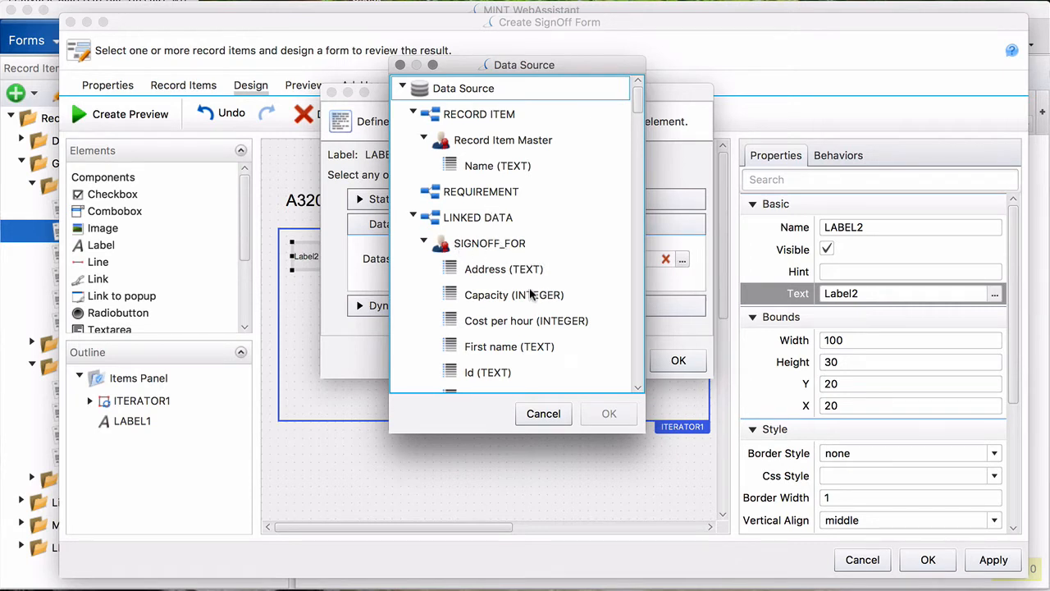
{"action": "scroll", "coordinate": [532, 294], "scroll_direction": "down", "scroll_amount": 5}
{"action": "left_click", "coordinate": [492, 355]}
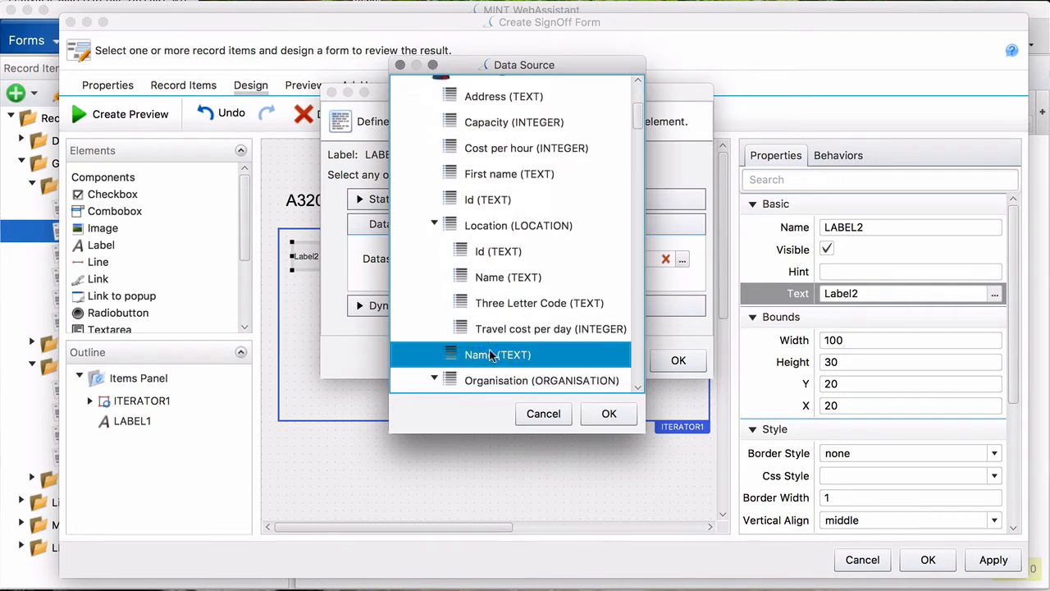
{"action": "left_click", "coordinate": [610, 415]}
{"action": "left_click", "coordinate": [677, 360]}
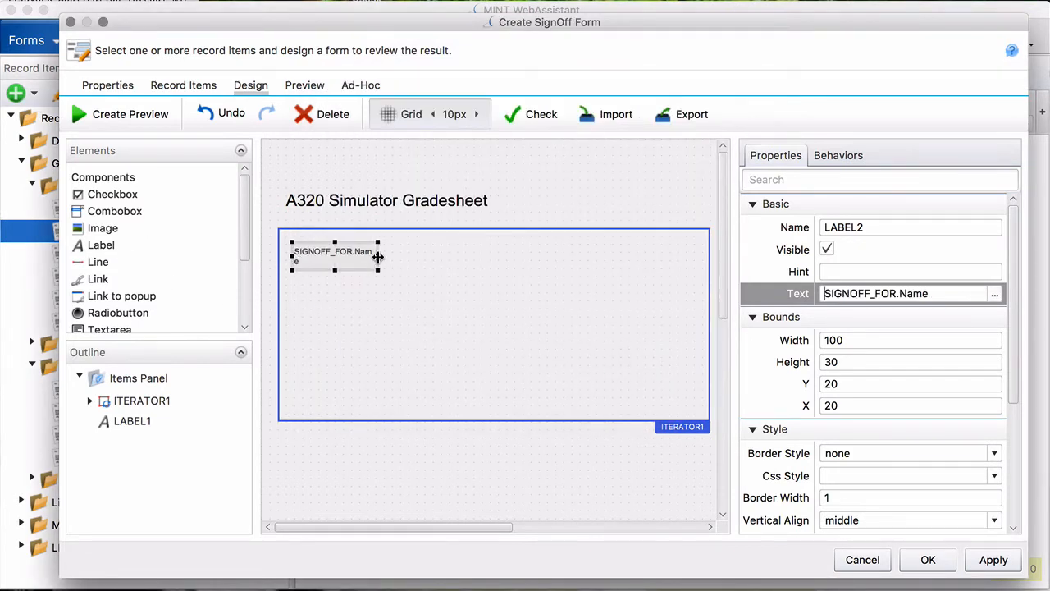
{"action": "left_click_drag", "start_coordinate": [378, 255], "coordinate": [427, 258]}
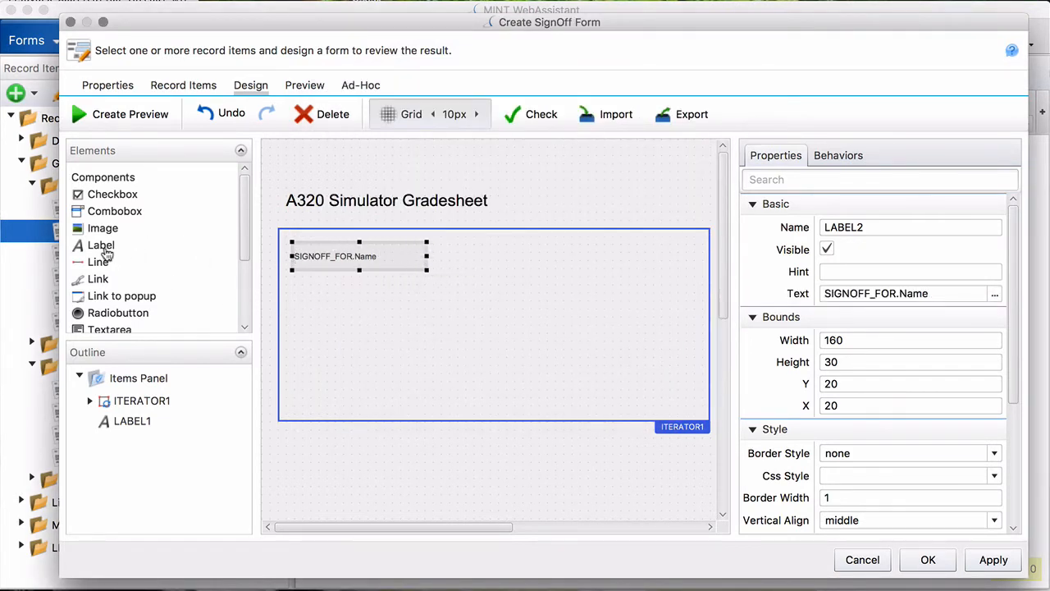
- Add a second label bound to SIGNOFF_FOR.First name, aligned beside it and 230 px wide
{"action": "left_click_drag", "start_coordinate": [101, 248], "coordinate": [448, 254]}
{"action": "left_click_drag", "start_coordinate": [495, 283], "coordinate": [494, 259]}
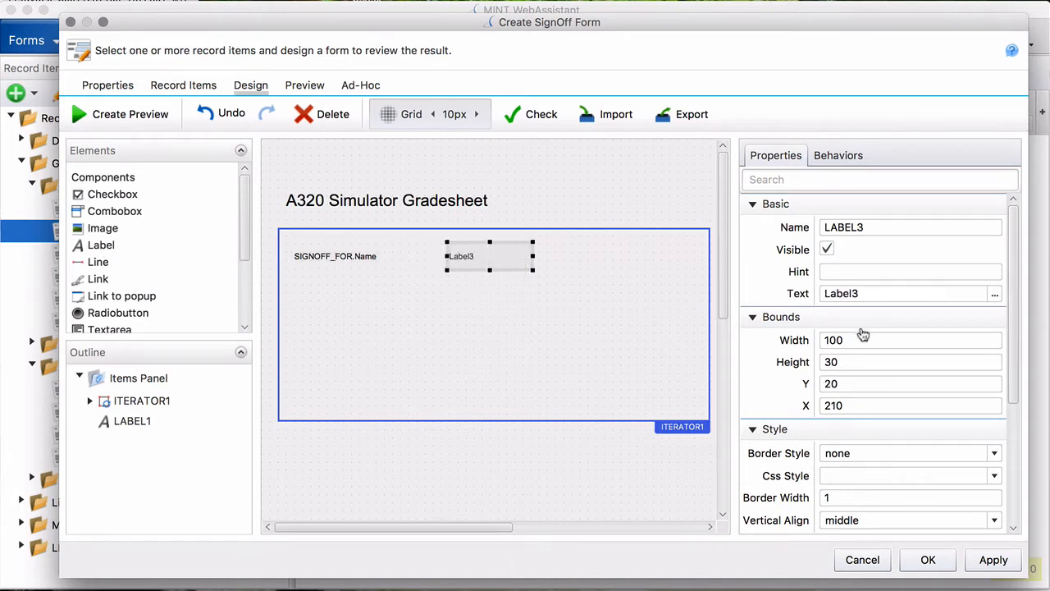
{"action": "left_click", "coordinate": [994, 293]}
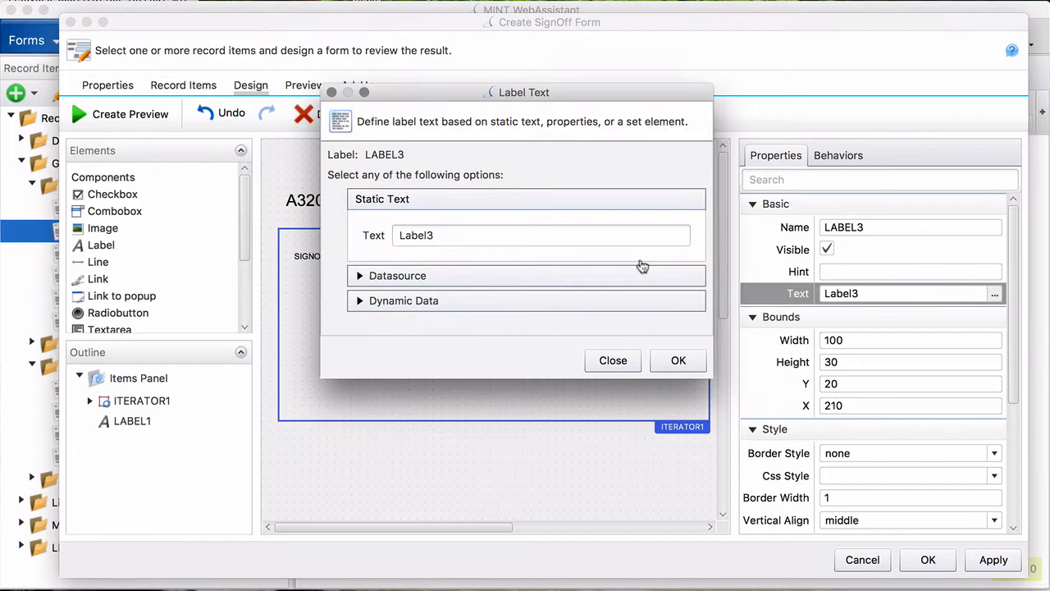
{"action": "left_click", "coordinate": [361, 277]}
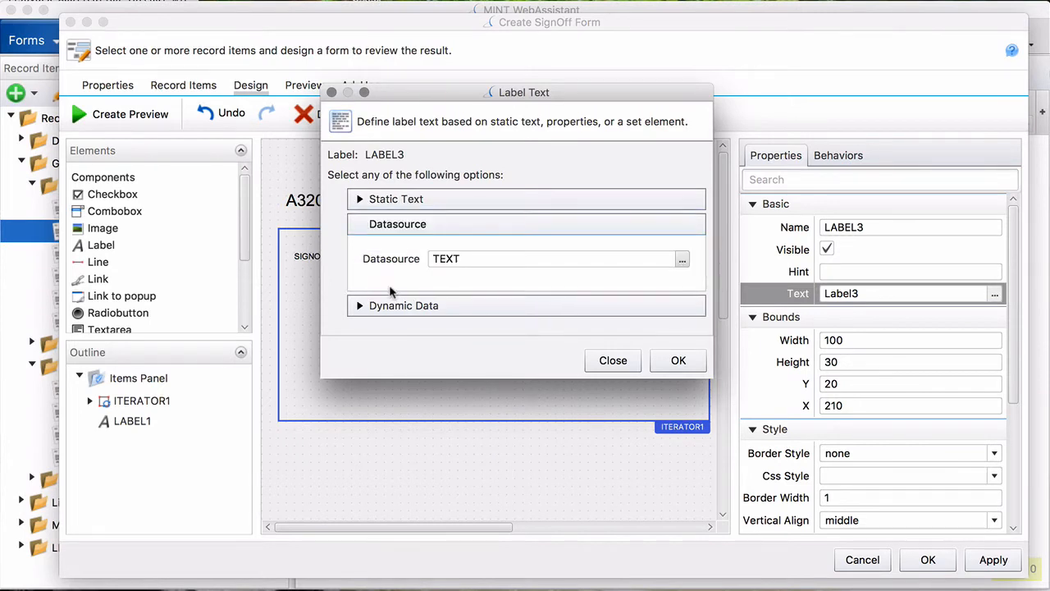
{"action": "left_click", "coordinate": [681, 259]}
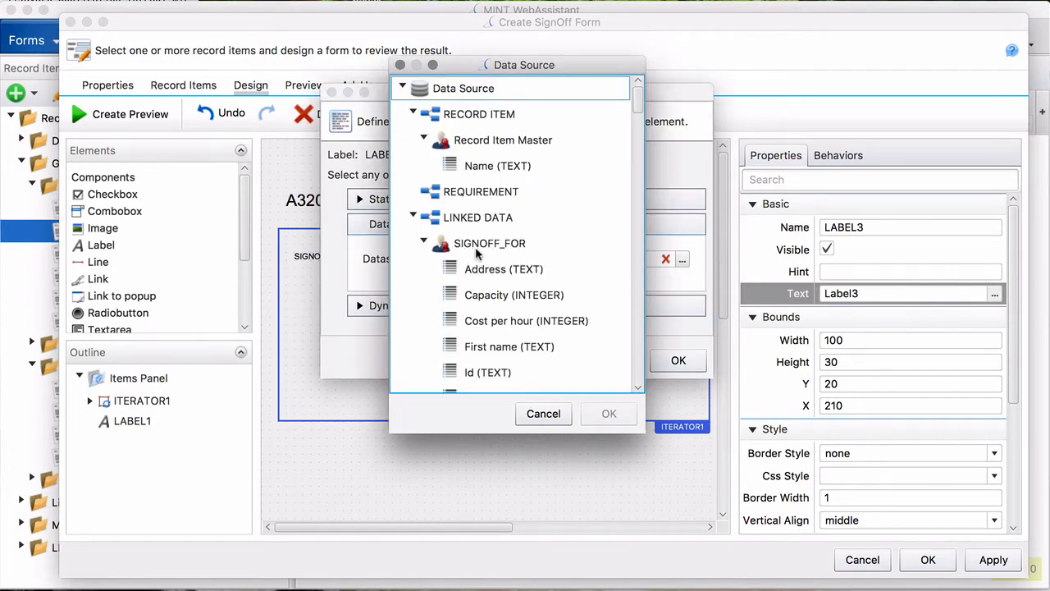
{"action": "scroll", "coordinate": [475, 247], "scroll_direction": "down", "scroll_amount": 5}
{"action": "left_click", "coordinate": [480, 217]}
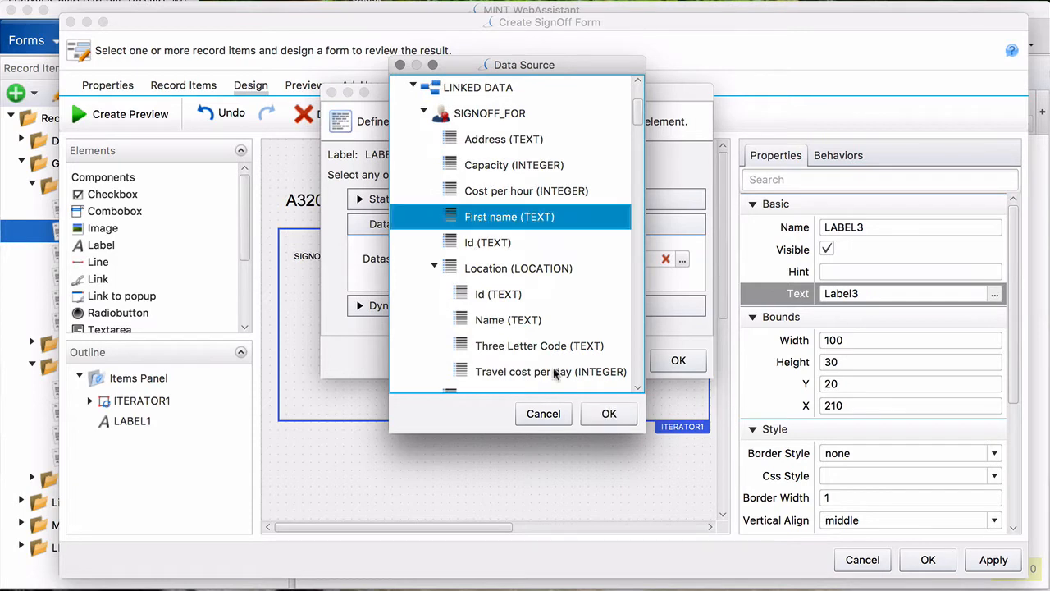
{"action": "left_click", "coordinate": [607, 413]}
{"action": "left_click", "coordinate": [676, 360]}
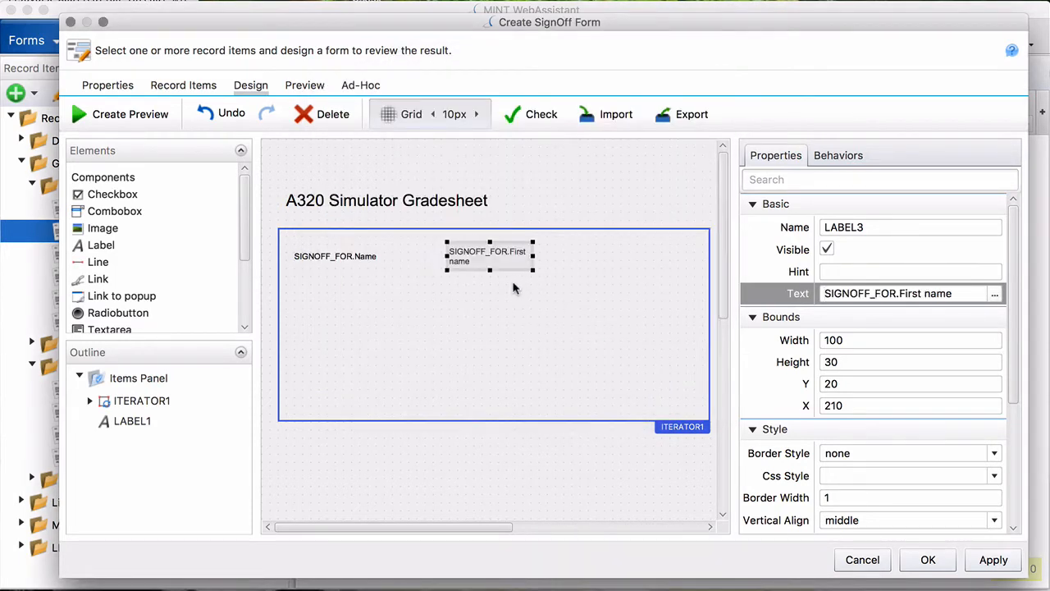
{"action": "left_click_drag", "start_coordinate": [535, 259], "coordinate": [639, 256]}
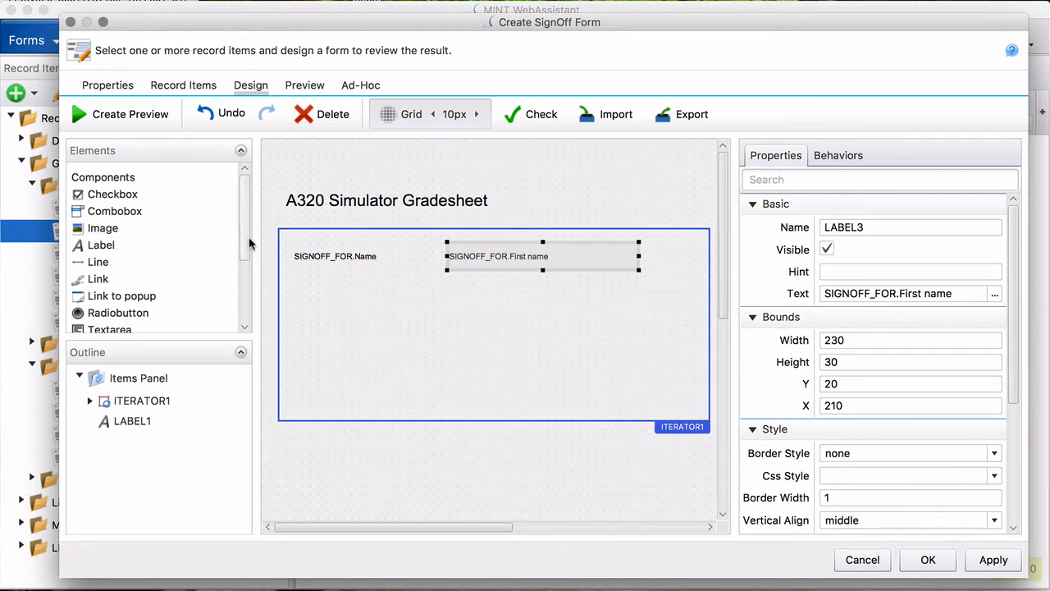
{"action": "scroll", "coordinate": [242, 234], "scroll_direction": "down", "scroll_amount": 3}
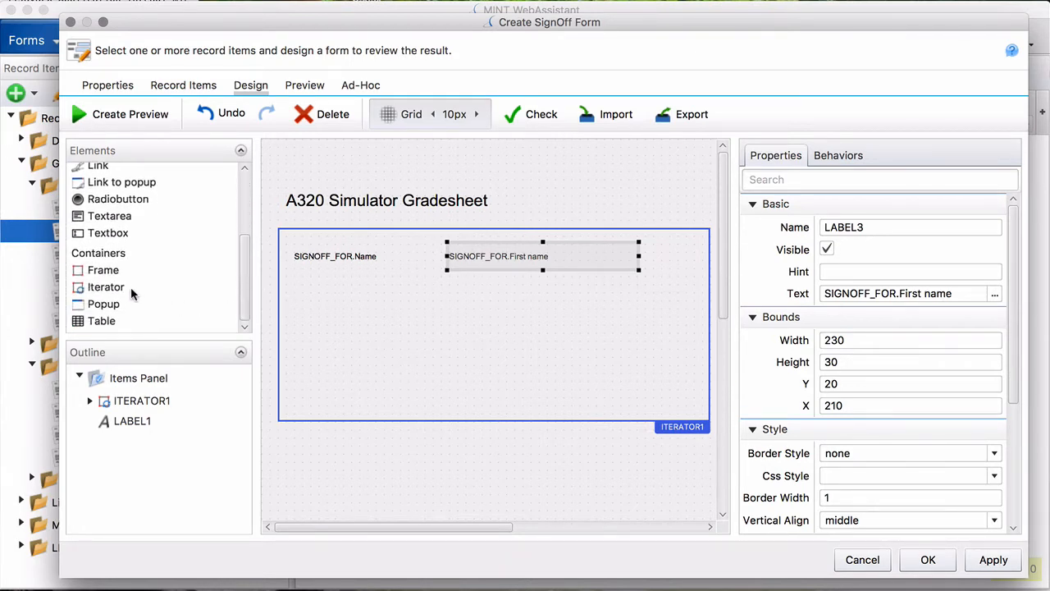
- Nest a 480-wide ITERATOR2 inside ITERATOR1 iterating over Event Record Items
{"action": "left_click_drag", "start_coordinate": [111, 287], "coordinate": [684, 413]}
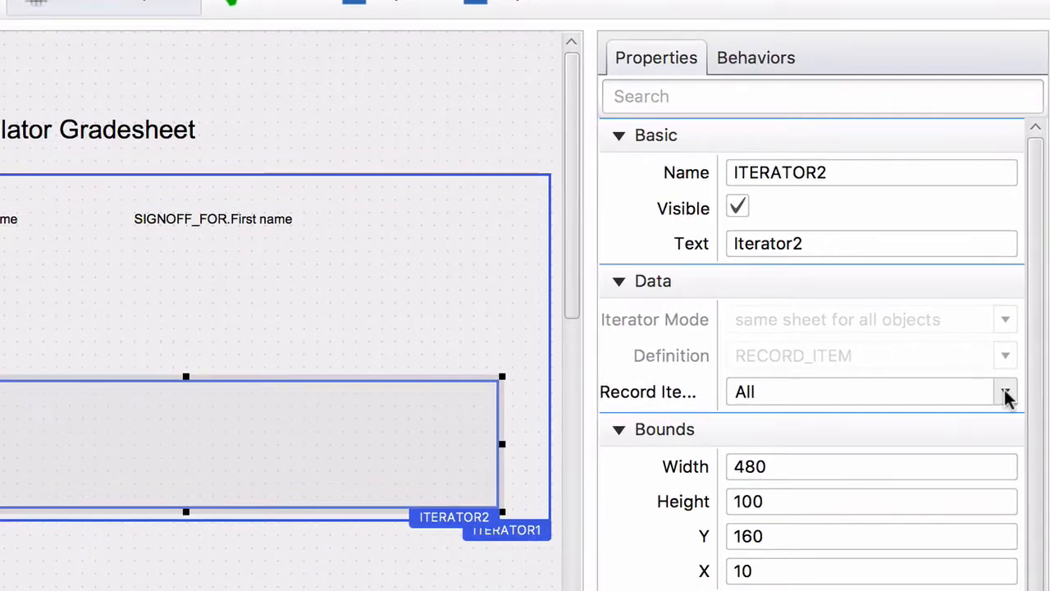
{"action": "left_click", "coordinate": [995, 364]}
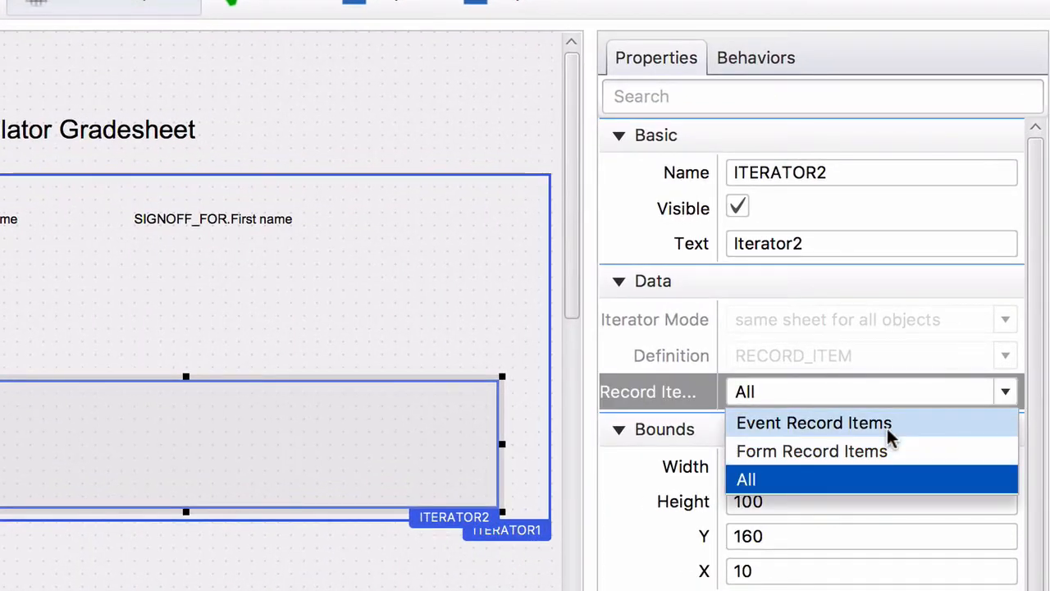
{"action": "left_click", "coordinate": [889, 435]}
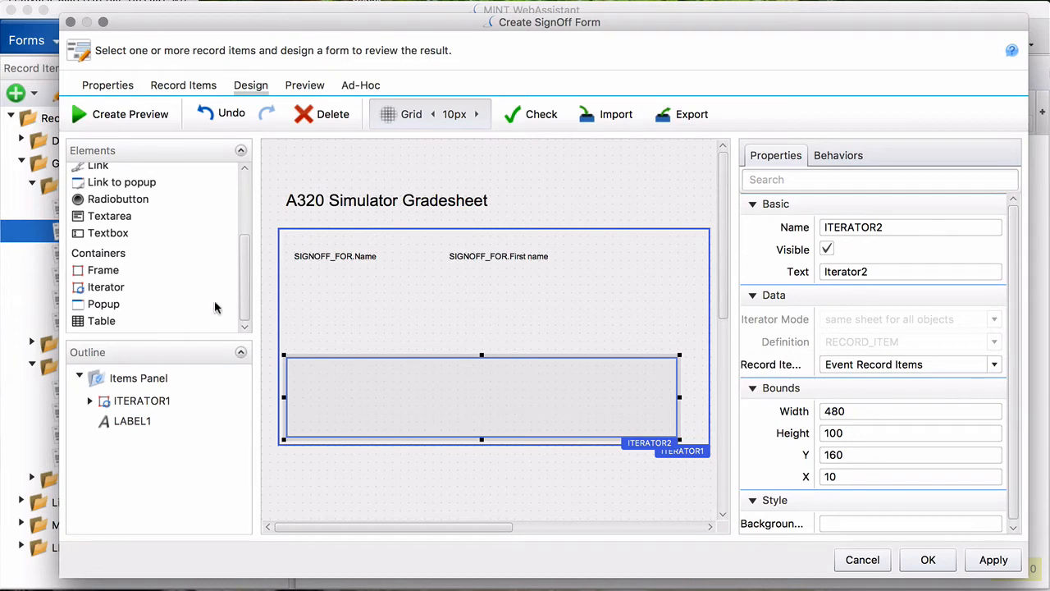
- Add a table to ITERATOR1 with one row and five columns, 262×51 at X 220, Y 110
{"action": "left_click_drag", "start_coordinate": [103, 320], "coordinate": [464, 329]}
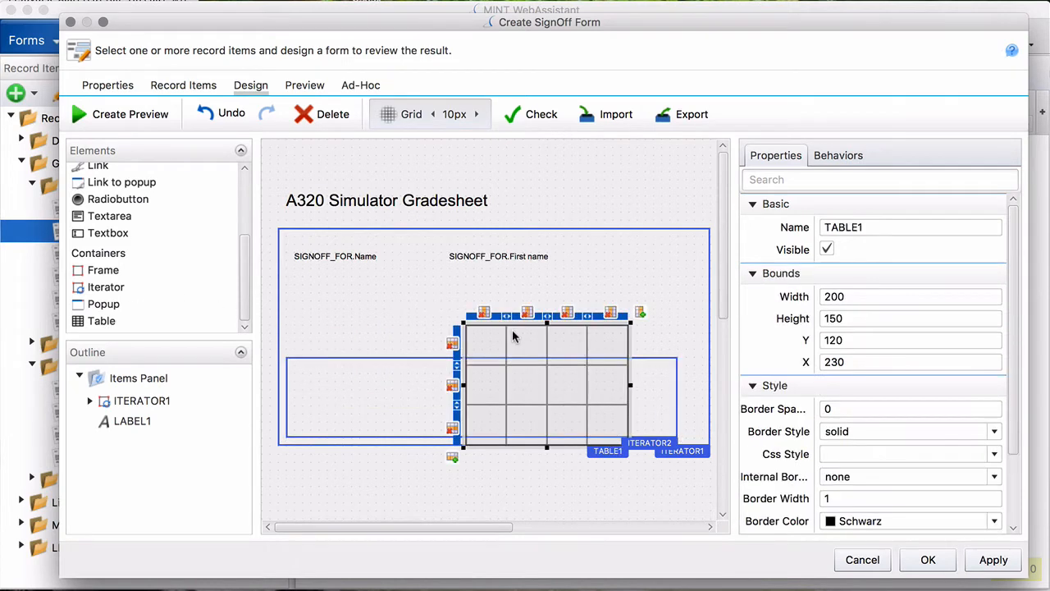
{"action": "left_click", "coordinate": [454, 430]}
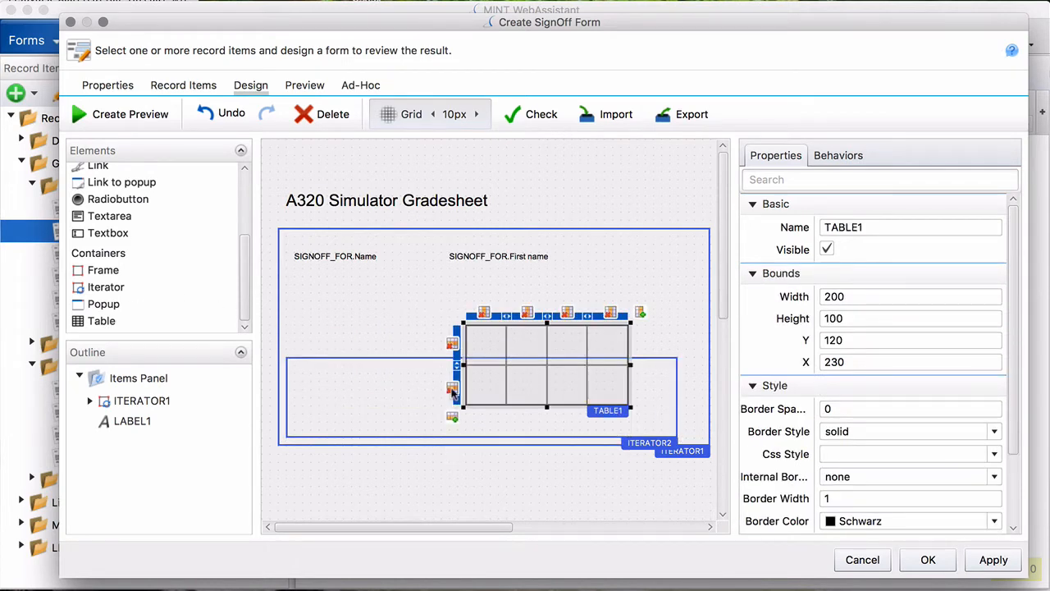
{"action": "left_click", "coordinate": [454, 386]}
{"action": "left_click_drag", "start_coordinate": [521, 338], "coordinate": [520, 330]}
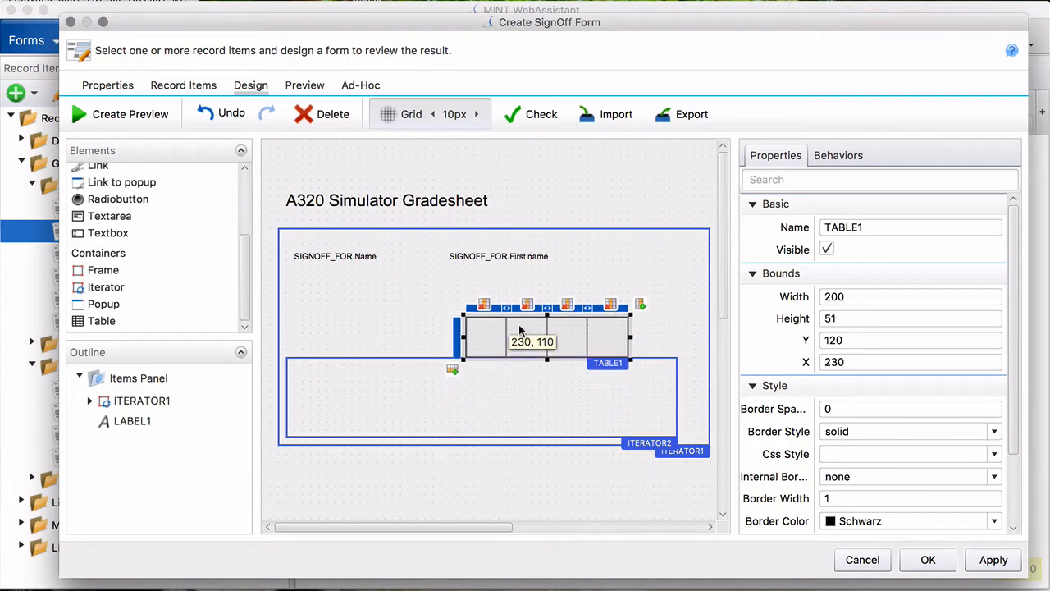
{"action": "mouse_move", "coordinate": [630, 336]}
{"action": "left_mouse_down"}
{"action": "mouse_move", "coordinate": [664, 336]}
{"action": "mouse_move", "coordinate": [638, 338]}
{"action": "left_mouse_up"}
{"action": "left_click", "coordinate": [618, 310]}
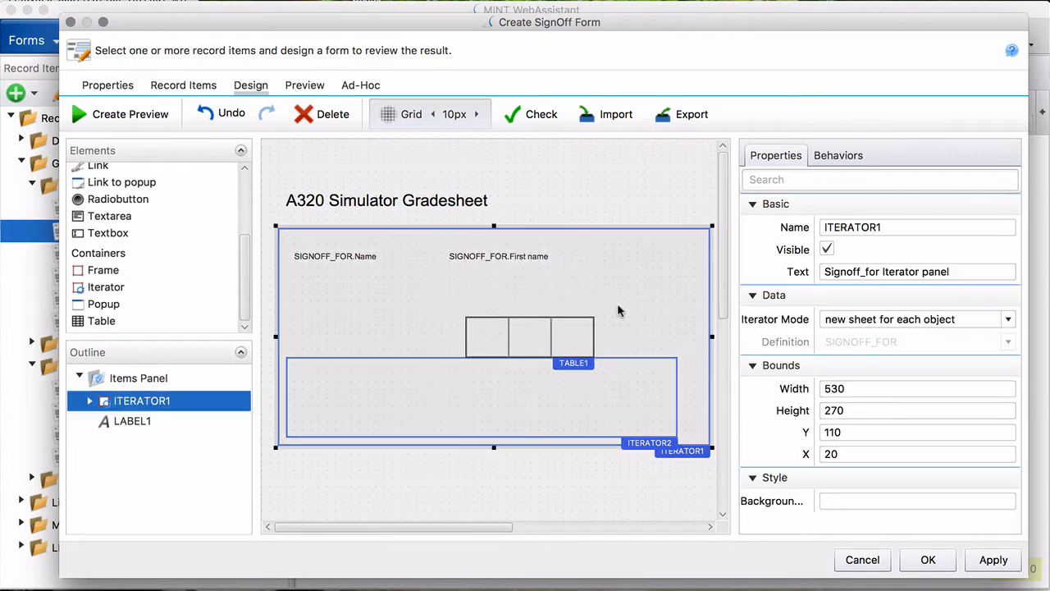
{"action": "left_click", "coordinate": [589, 332]}
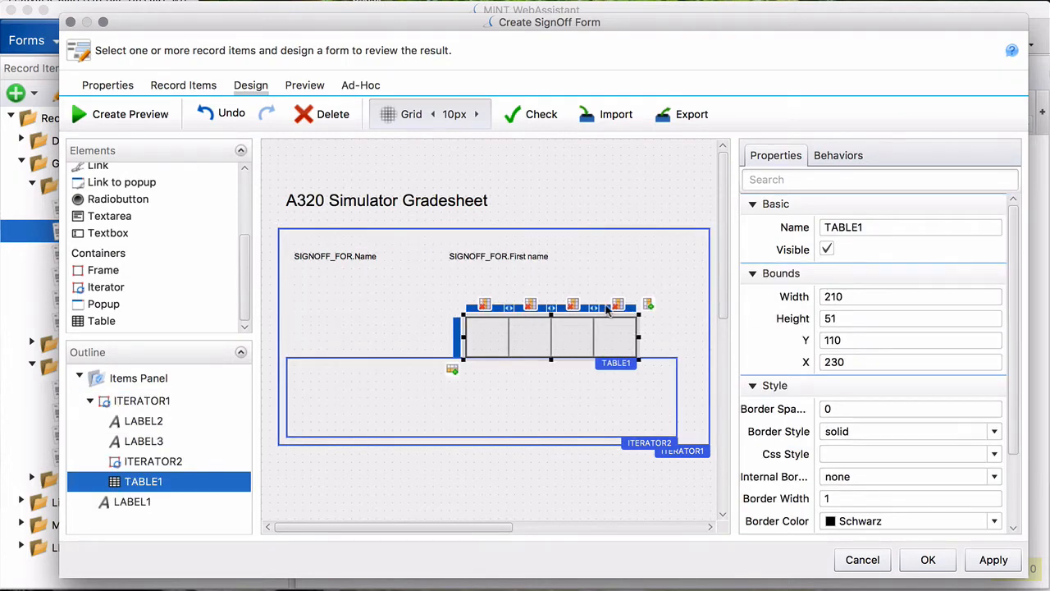
{"action": "left_click", "coordinate": [649, 306]}
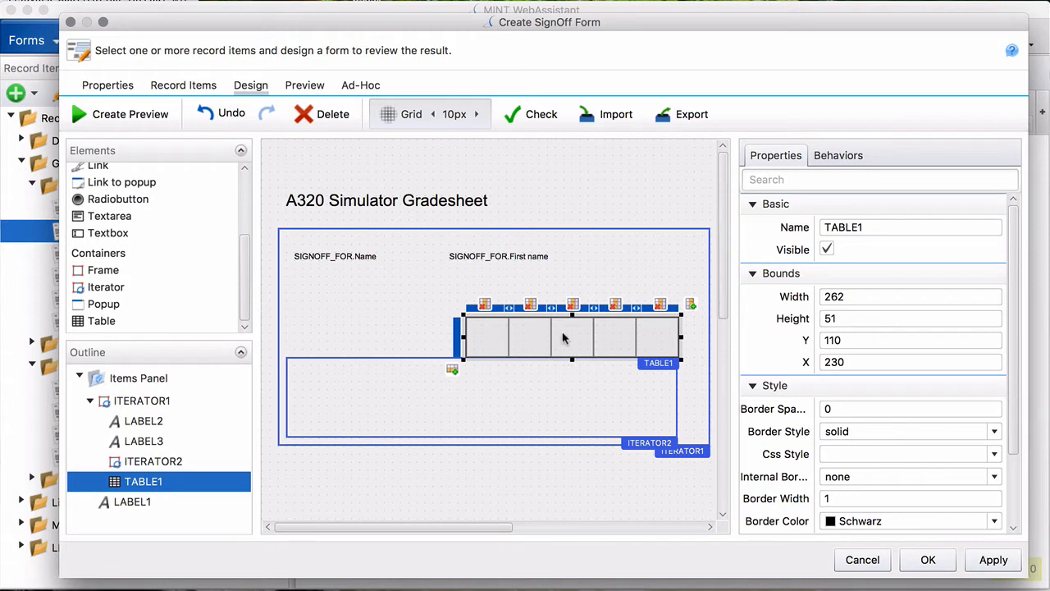
{"action": "left_click_drag", "start_coordinate": [563, 336], "coordinate": [558, 336]}
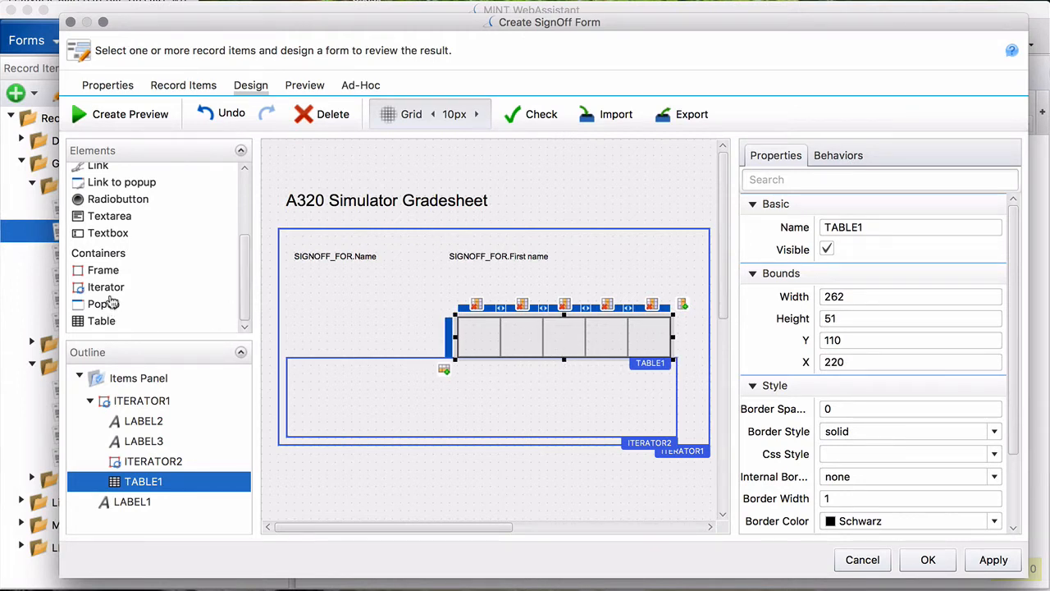
- Place a label in the table's first cell with centred Arial 16pt text
{"action": "left_click_drag", "start_coordinate": [244, 276], "coordinate": [243, 185]}
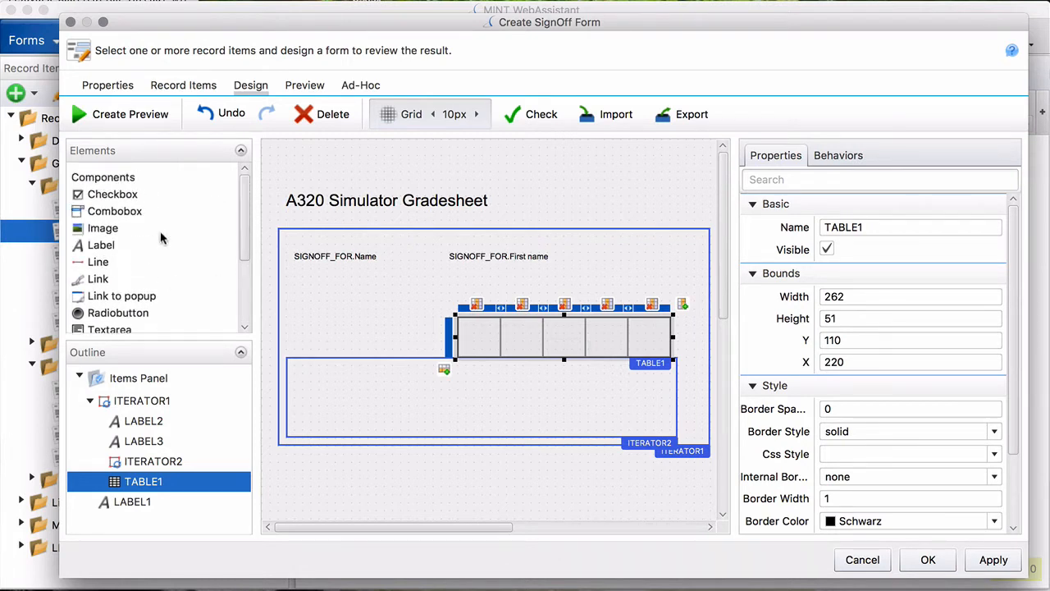
{"action": "left_click_drag", "start_coordinate": [460, 326], "coordinate": [466, 345]}
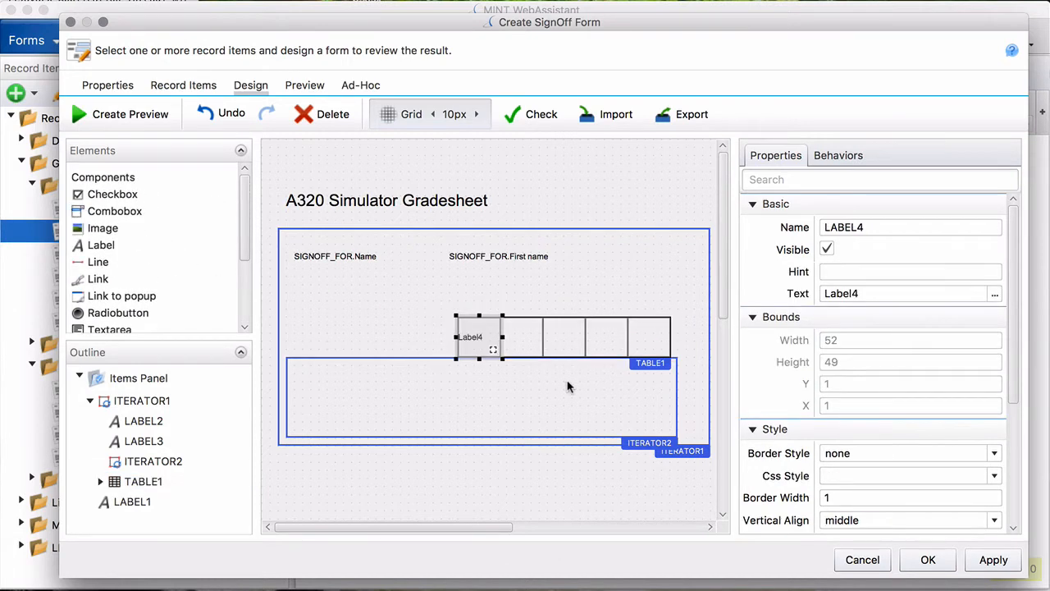
{"action": "left_click_drag", "start_coordinate": [1012, 390], "coordinate": [1023, 515]}
{"action": "scroll", "coordinate": [1024, 516], "scroll_direction": "down", "scroll_amount": 2}
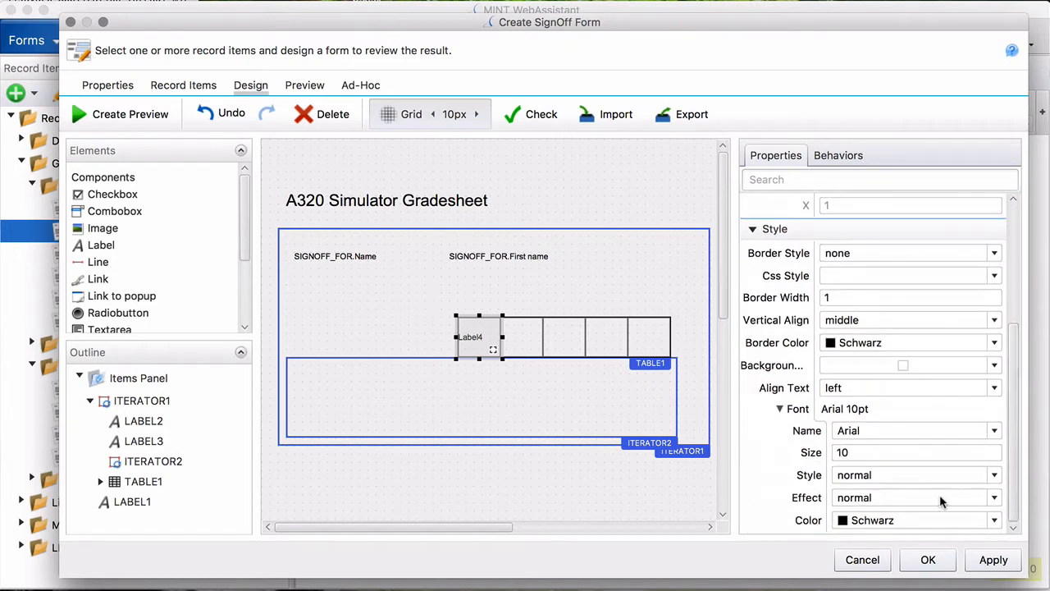
{"action": "left_click", "coordinate": [987, 390]}
{"action": "left_click", "coordinate": [896, 407]}
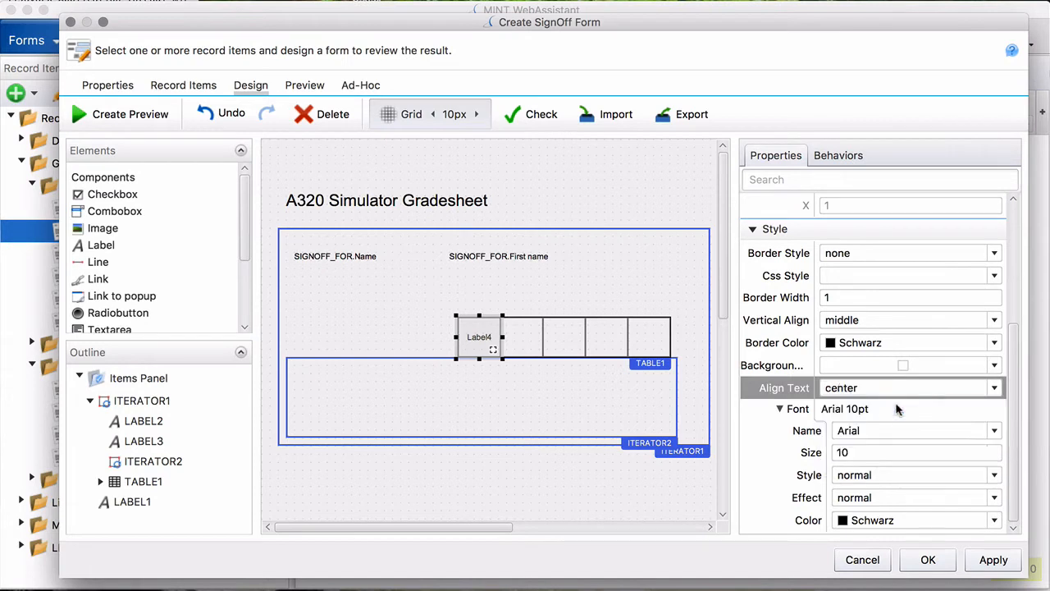
{"action": "left_click", "coordinate": [819, 450]}
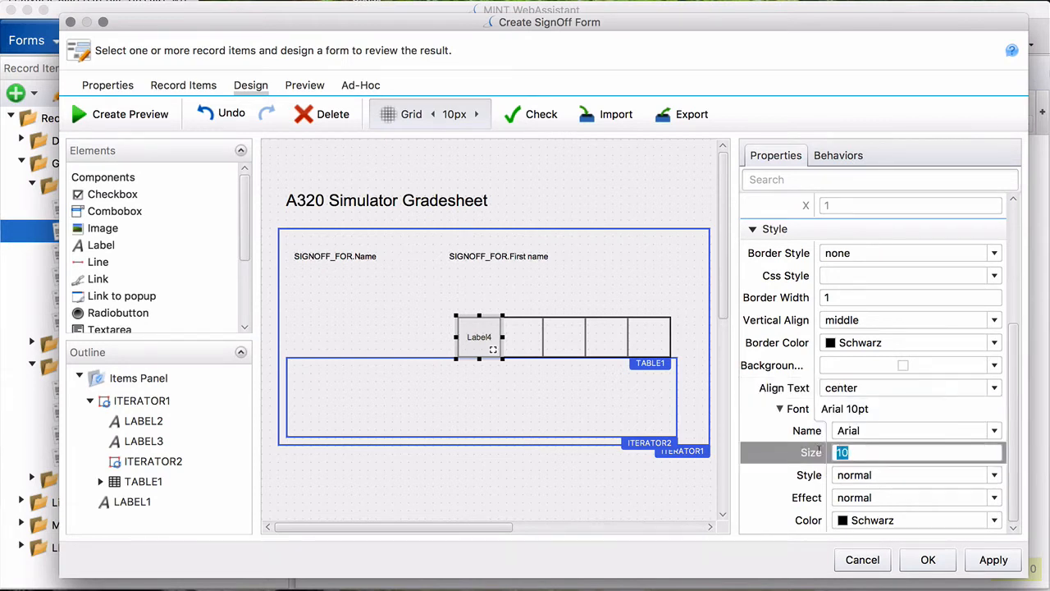
{"action": "type", "text": "16"}
{"action": "left_click", "coordinate": [488, 345]}
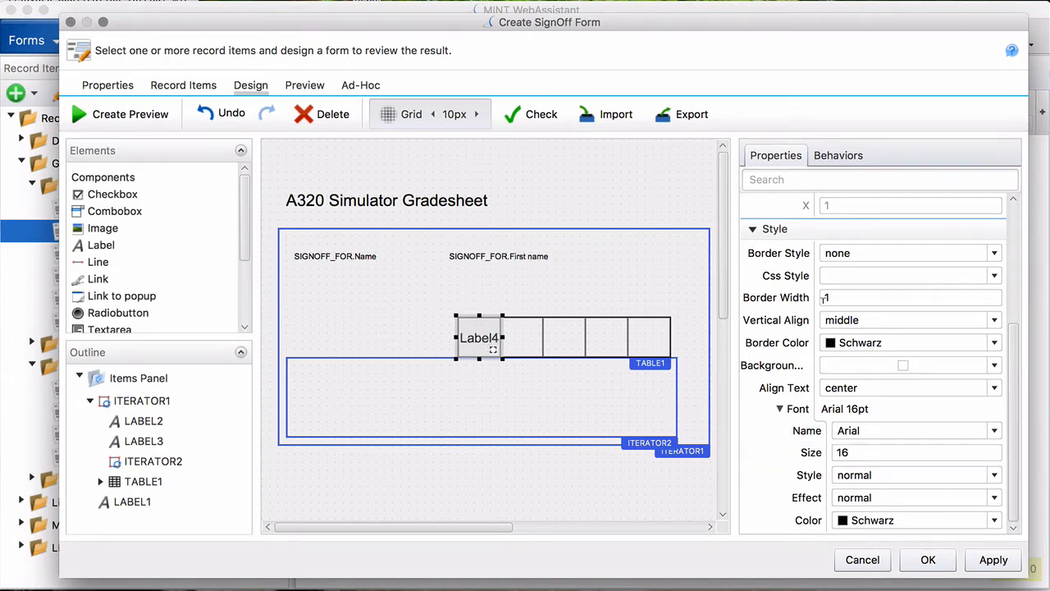
- Copy the first-cell label into the table's remaining four cells
{"action": "right_click", "coordinate": [487, 342]}
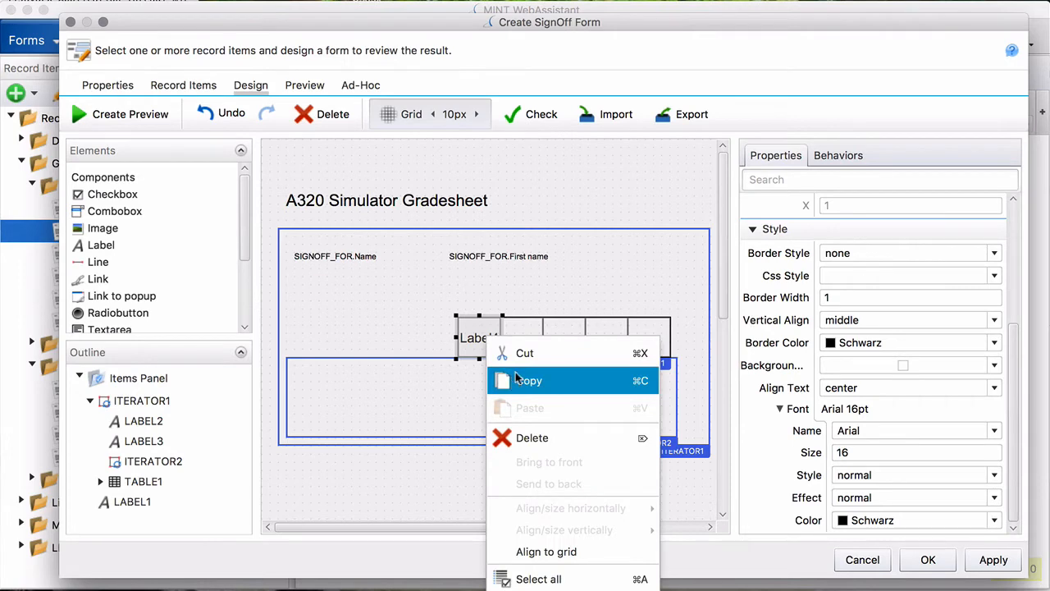
{"action": "left_click", "coordinate": [517, 378]}
{"action": "right_click", "coordinate": [520, 346]}
{"action": "left_click", "coordinate": [553, 412]}
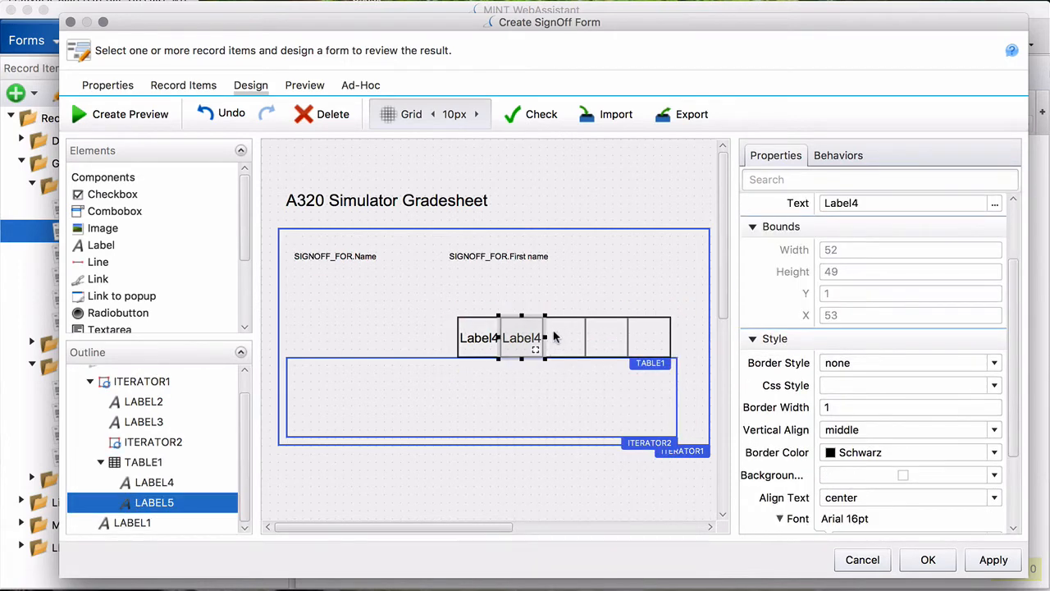
{"action": "right_click", "coordinate": [553, 337]}
{"action": "left_click", "coordinate": [577, 405]}
{"action": "right_click", "coordinate": [602, 338]}
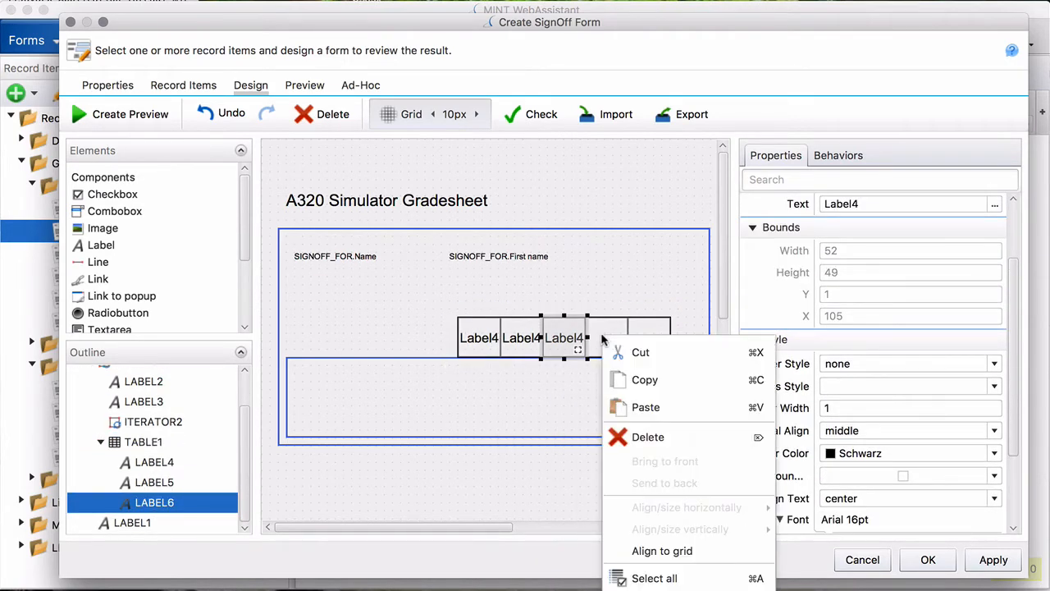
{"action": "left_click", "coordinate": [644, 408]}
{"action": "right_click", "coordinate": [635, 336]}
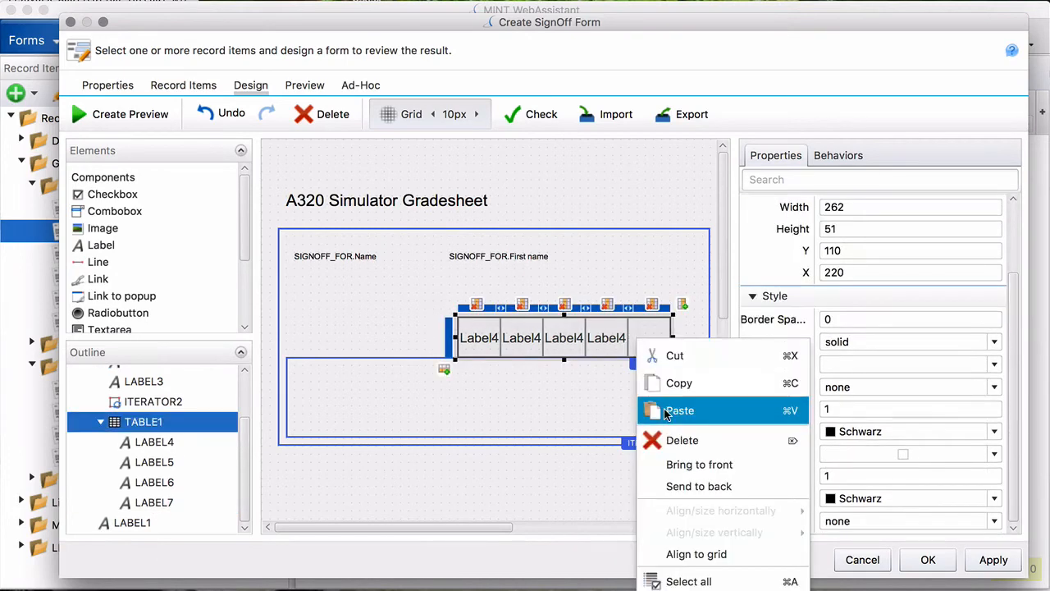
{"action": "left_click", "coordinate": [679, 410]}
- Set the five header labels' text to 1, 2, 3, 4 and 5
{"action": "left_click", "coordinate": [493, 338]}
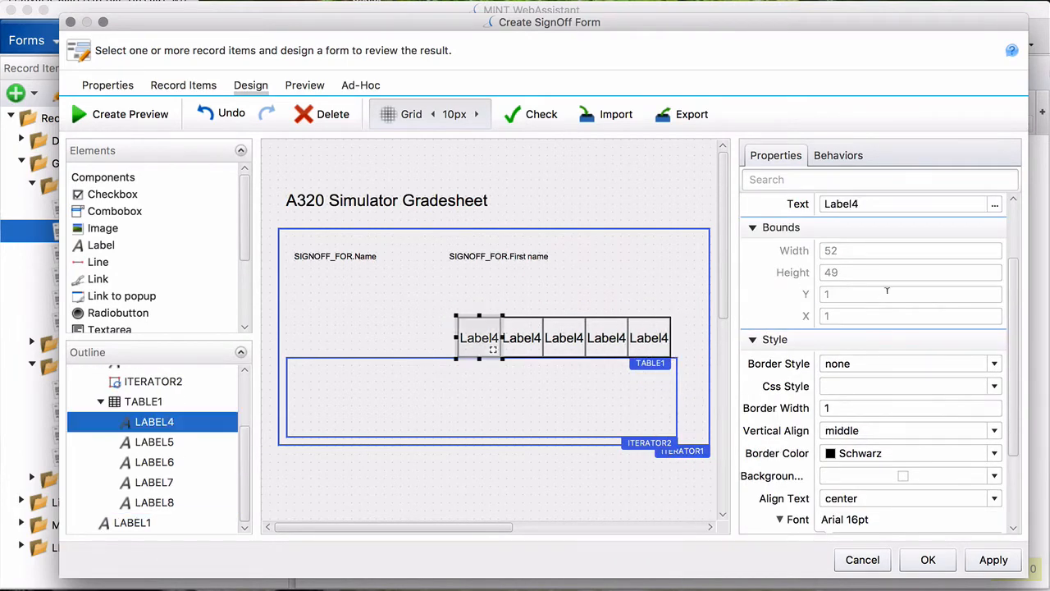
{"action": "left_click", "coordinate": [906, 203]}
{"action": "double_click", "coordinate": [906, 204]}
{"action": "type", "text": "1"}
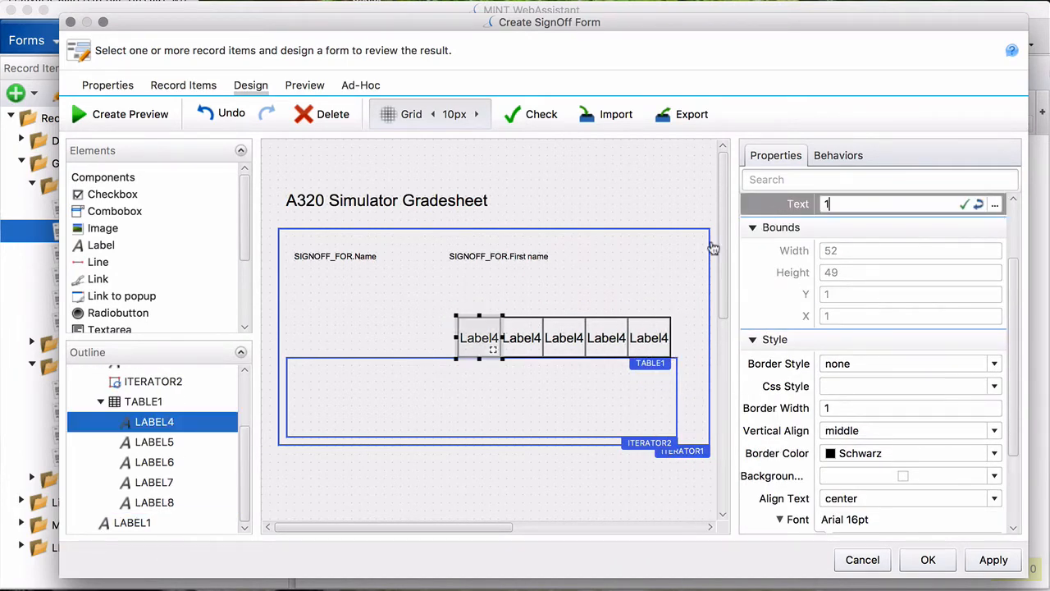
{"action": "left_click", "coordinate": [512, 345]}
{"action": "double_click", "coordinate": [868, 203]}
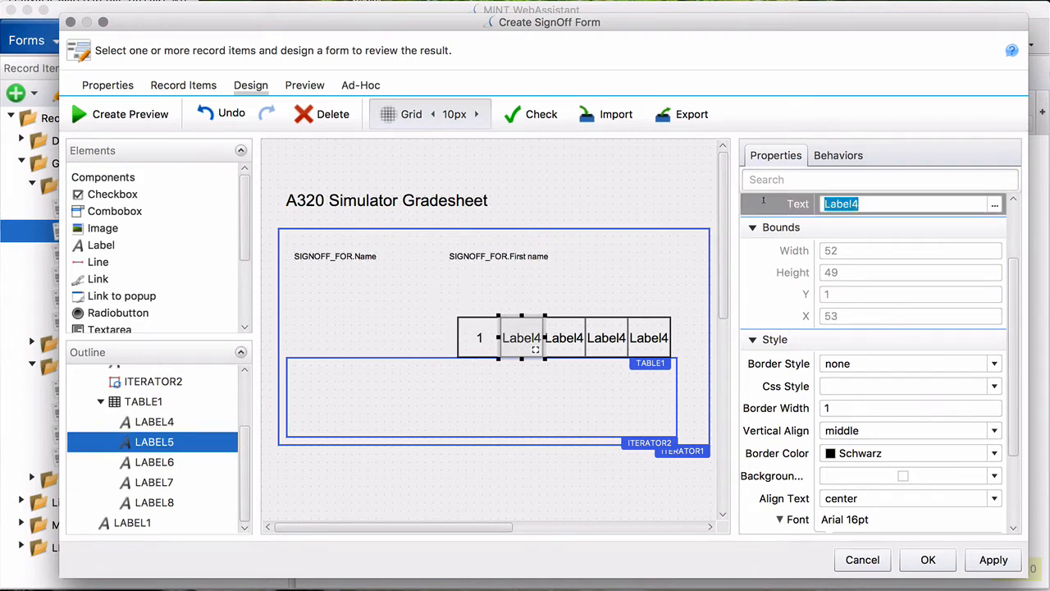
{"action": "type", "text": "2"}
{"action": "left_click", "coordinate": [574, 345]}
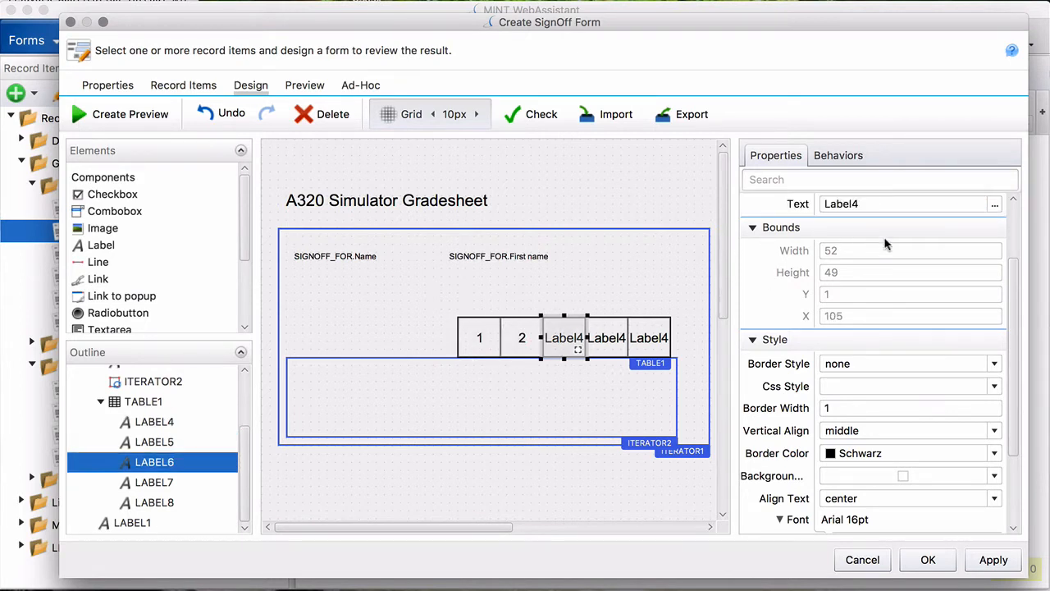
{"action": "double_click", "coordinate": [871, 202]}
{"action": "type", "text": "3"}
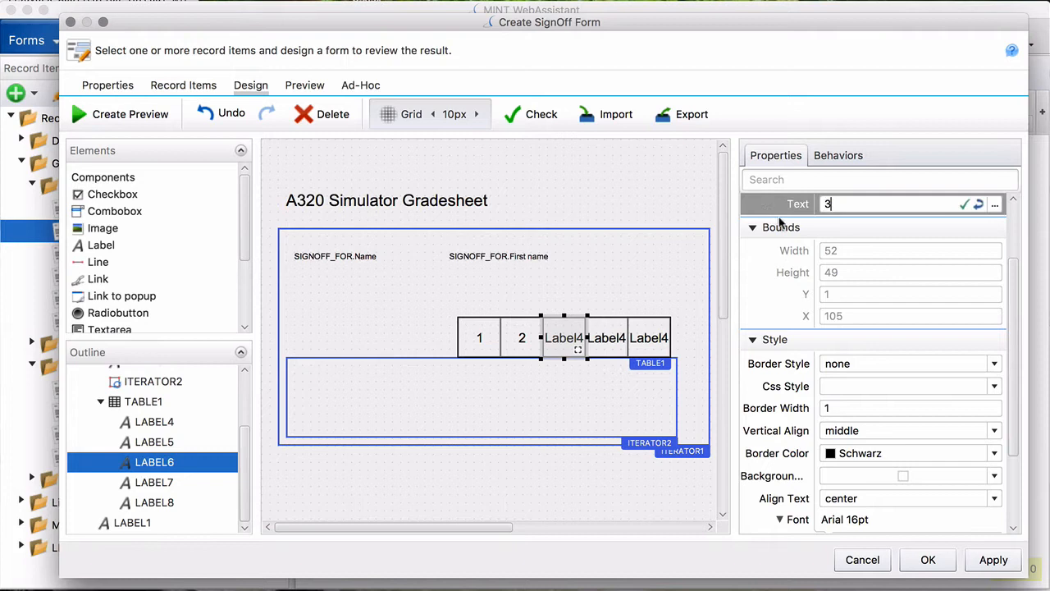
{"action": "left_click", "coordinate": [597, 348]}
{"action": "left_click", "coordinate": [772, 202]}
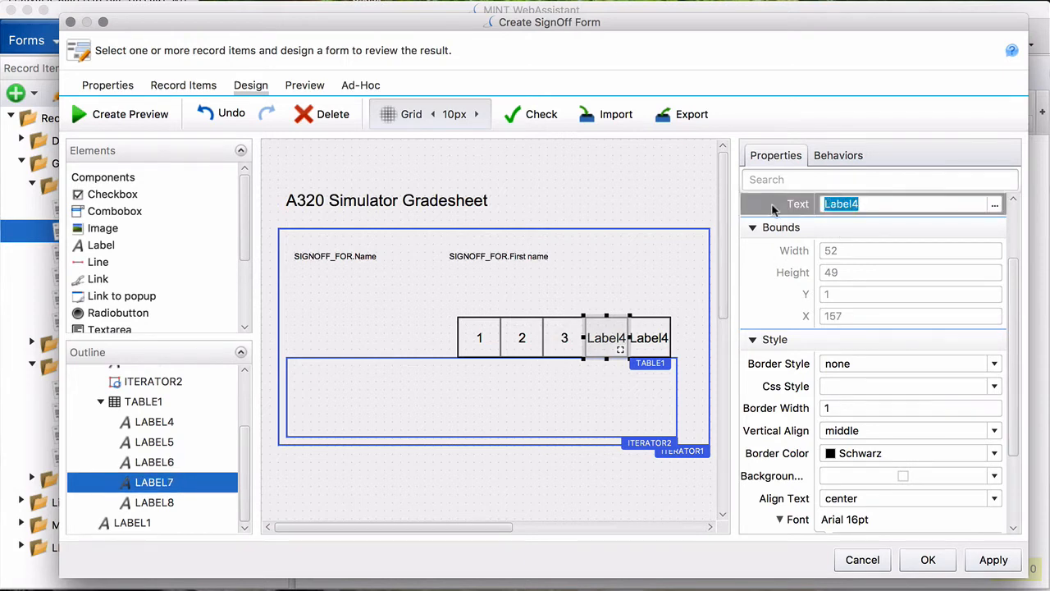
{"action": "type", "text": "4"}
{"action": "left_click", "coordinate": [660, 340]}
{"action": "left_click", "coordinate": [755, 203]}
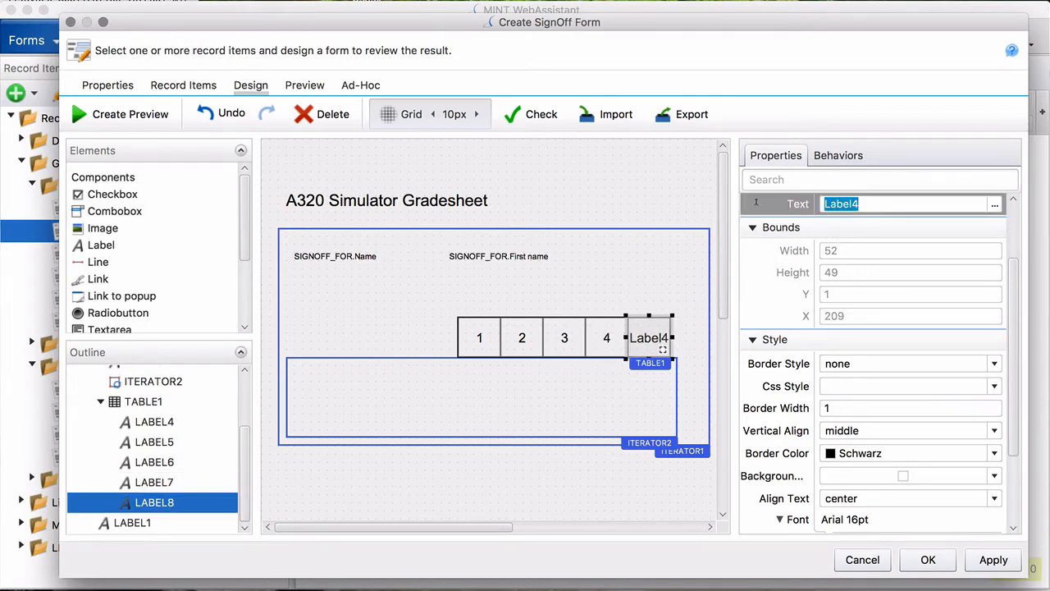
{"action": "type", "text": "5"}
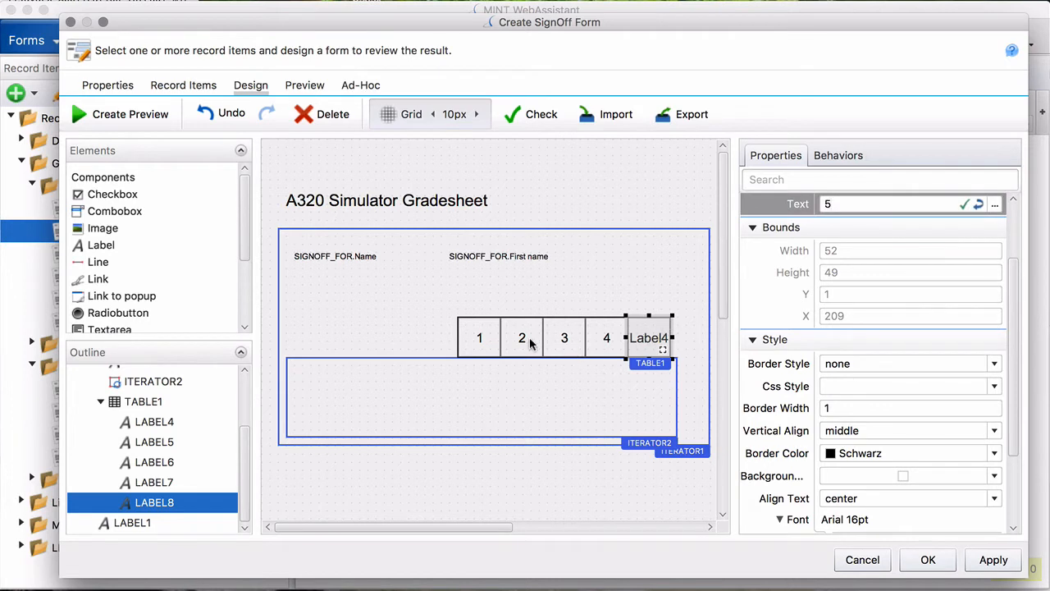
{"action": "key", "text": "Return"}
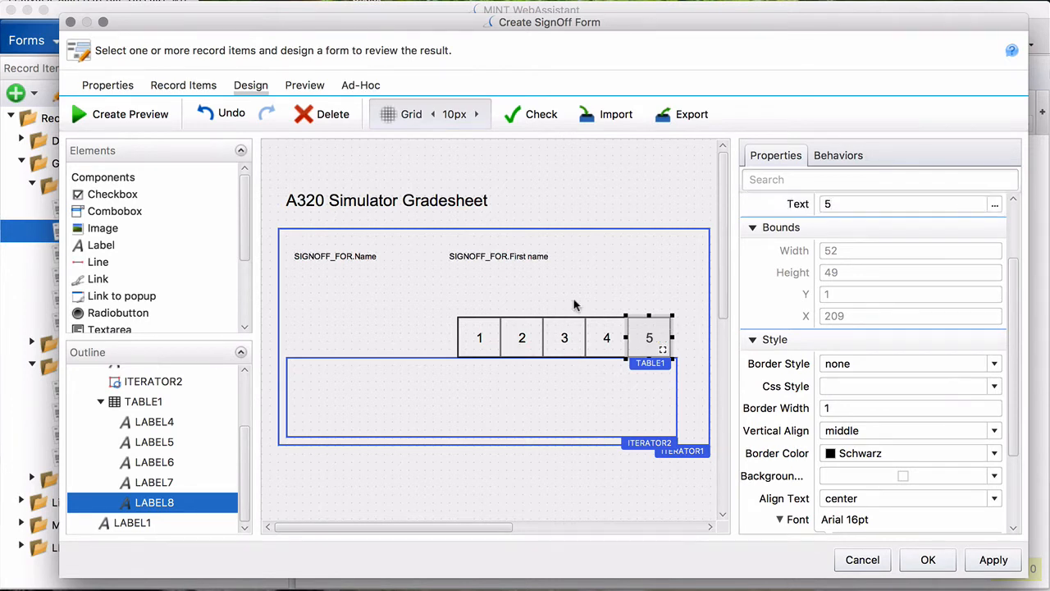
{"action": "left_click", "coordinate": [575, 301]}
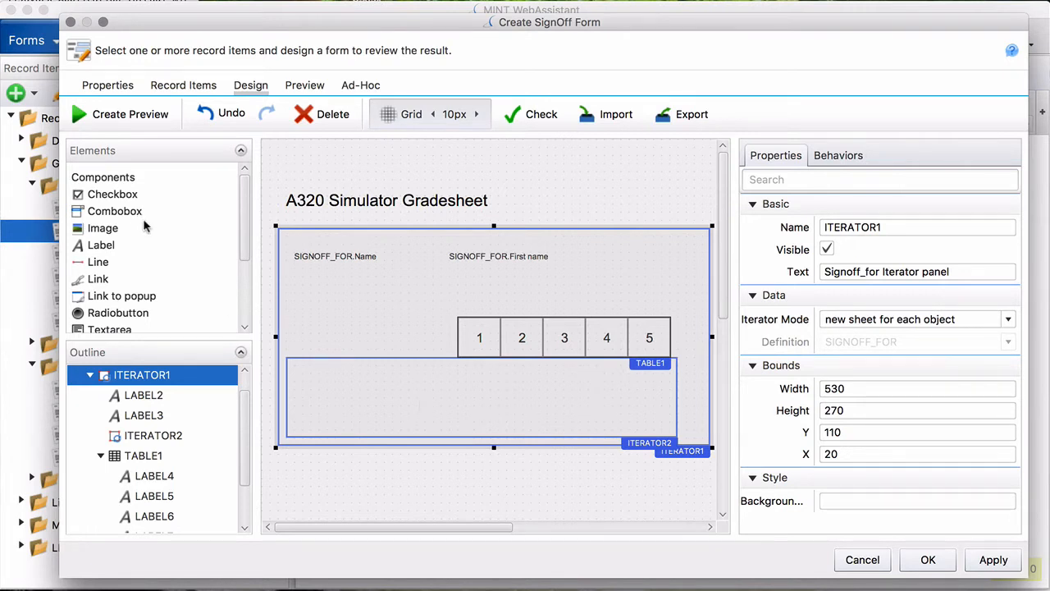
- Drop a new label, LABEL9, into ITERATOR2 below the 1–5 header table
{"action": "left_click_drag", "start_coordinate": [100, 249], "coordinate": [355, 379]}
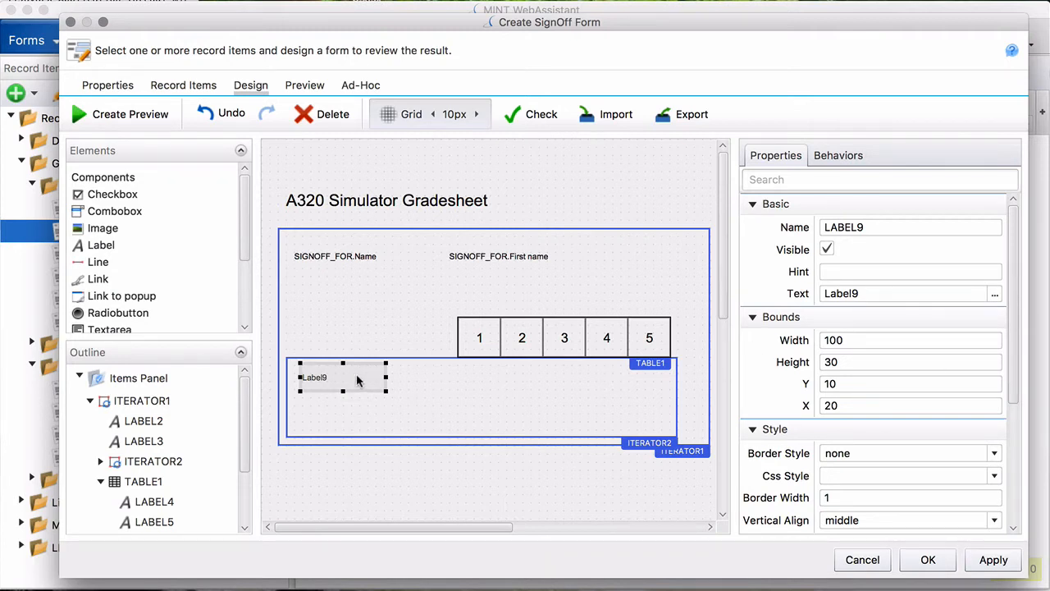
- Bind LABEL9's text to Current Record Item.Name and widen it to 150
{"action": "left_click", "coordinate": [995, 293]}
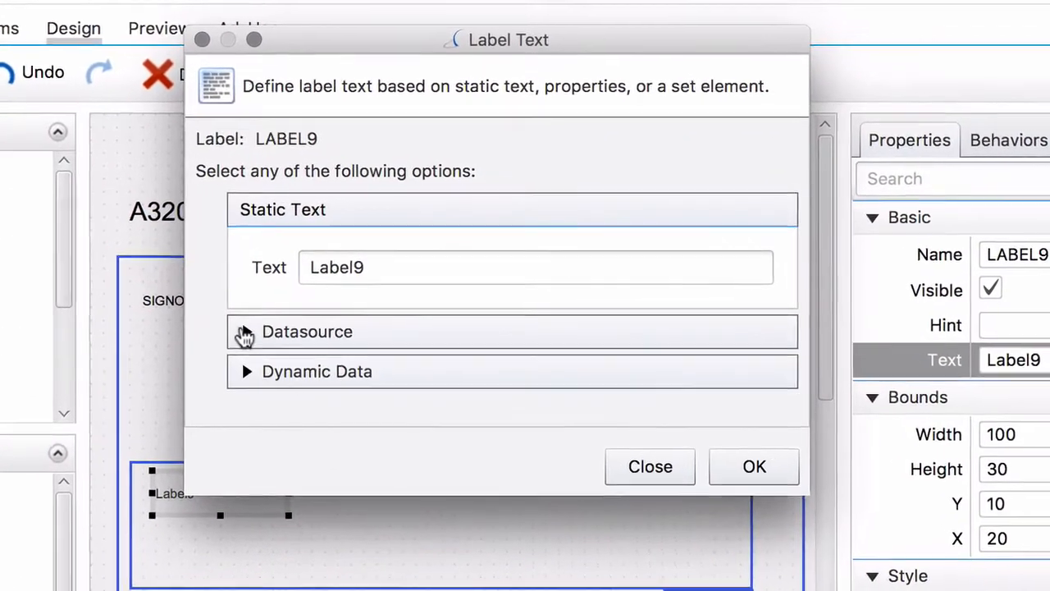
{"action": "left_click", "coordinate": [299, 306]}
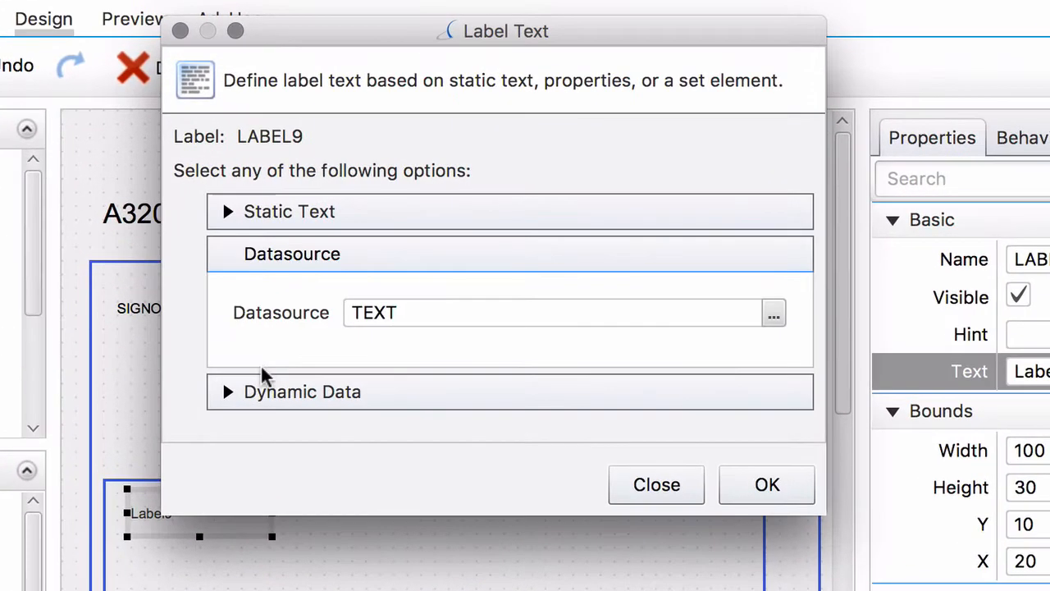
{"action": "left_click", "coordinate": [775, 320]}
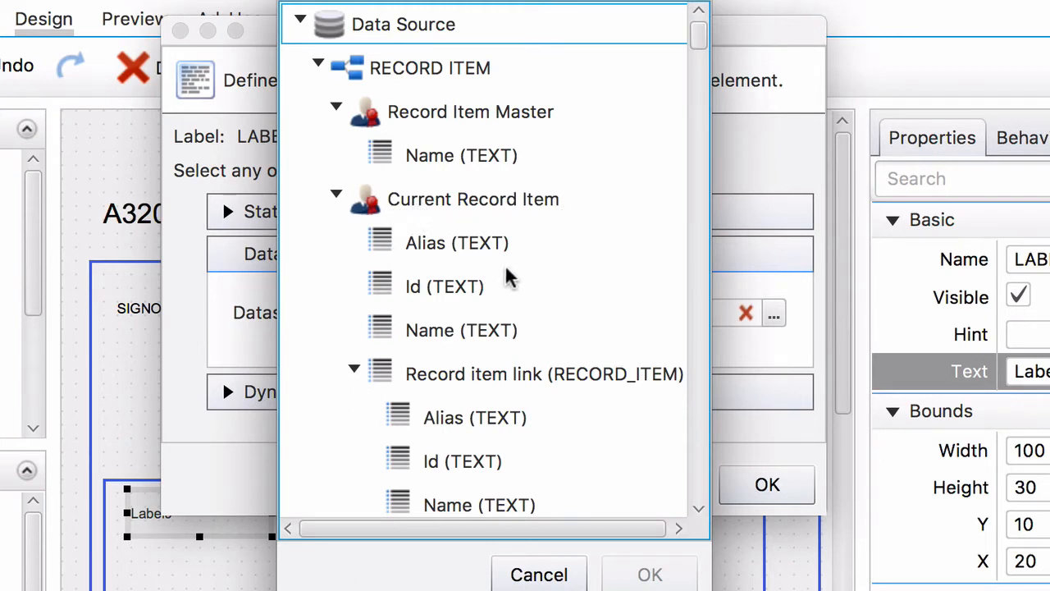
{"action": "left_click", "coordinate": [423, 336]}
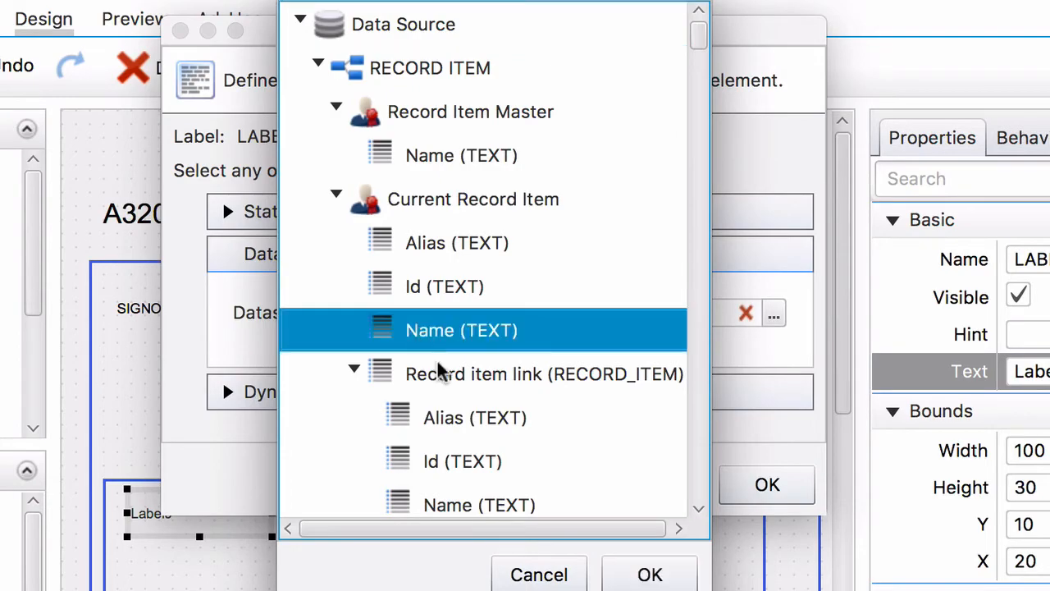
{"action": "left_click", "coordinate": [650, 574]}
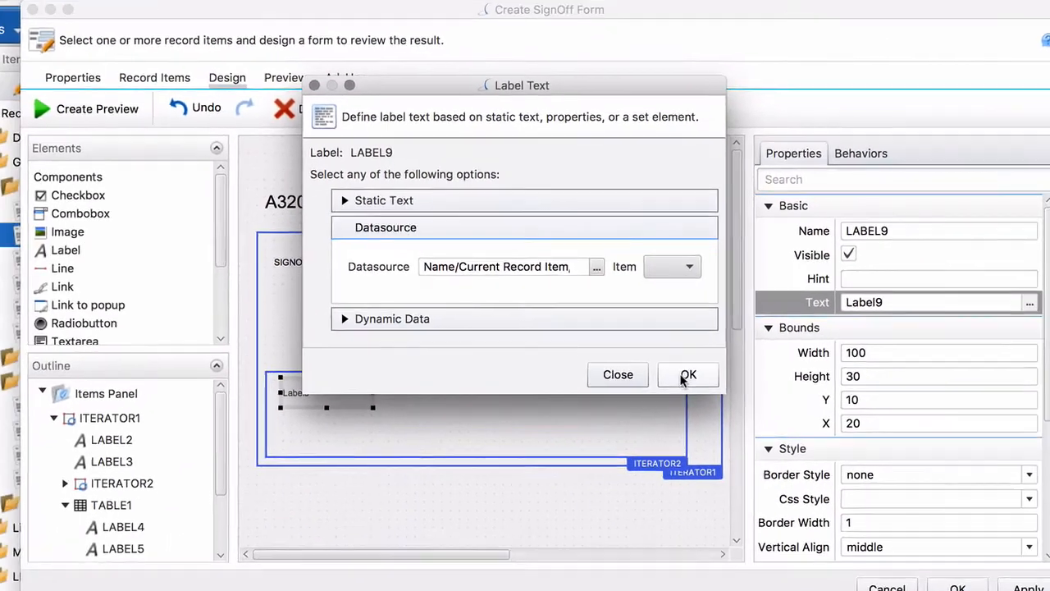
{"action": "left_click", "coordinate": [686, 375]}
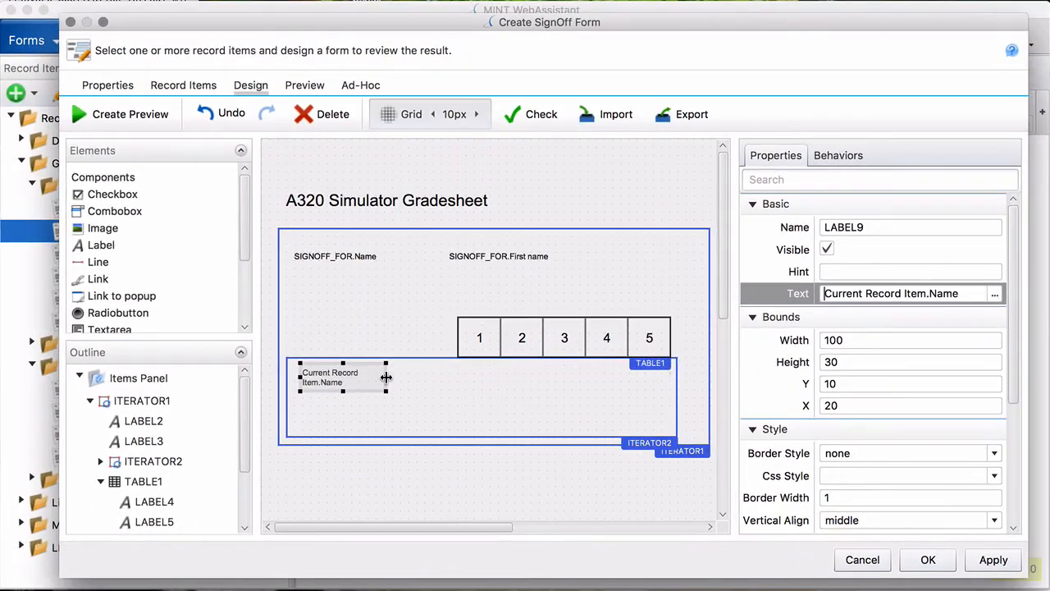
{"action": "left_click_drag", "start_coordinate": [386, 376], "coordinate": [428, 378]}
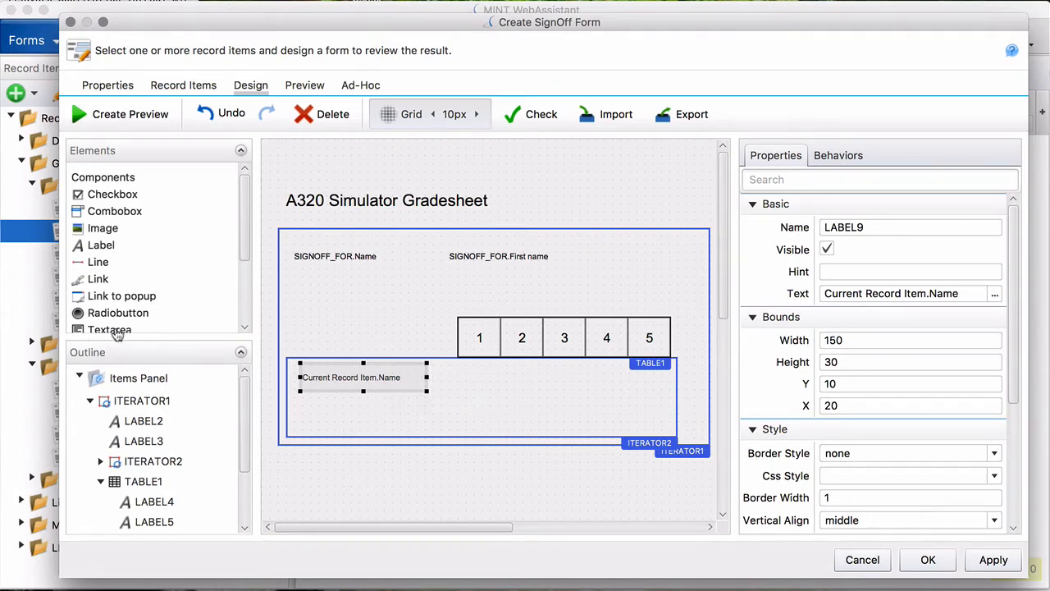
- Add TABLE2 in ITERATOR2 with one row of five cells, 260×51 at X 210, Y 30
{"action": "scroll", "coordinate": [123, 327], "scroll_direction": "down", "scroll_amount": 4}
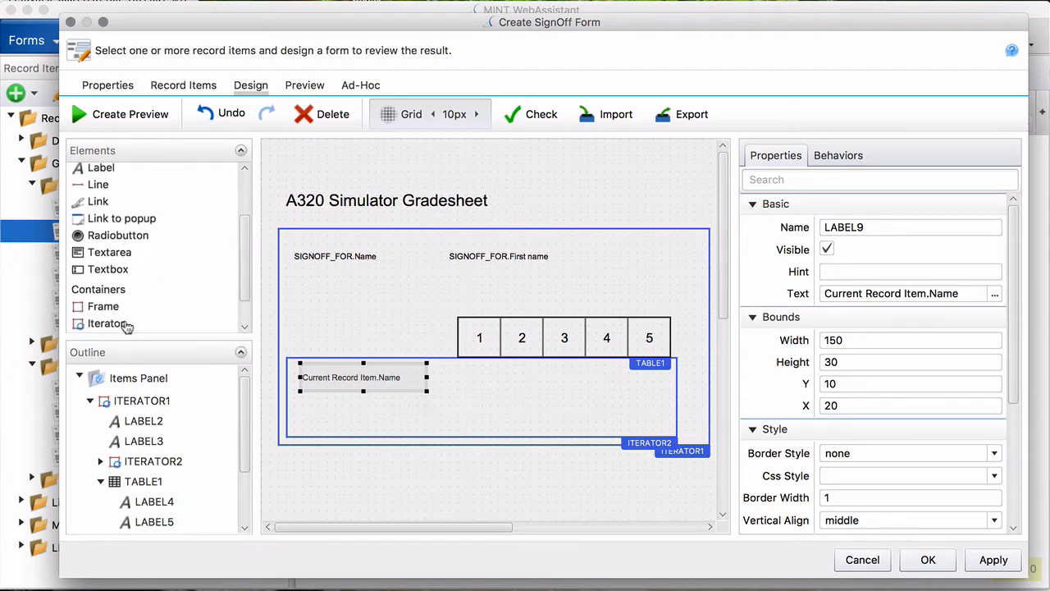
{"action": "scroll", "coordinate": [125, 325], "scroll_direction": "down", "scroll_amount": 1}
{"action": "left_click_drag", "start_coordinate": [105, 321], "coordinate": [476, 386]}
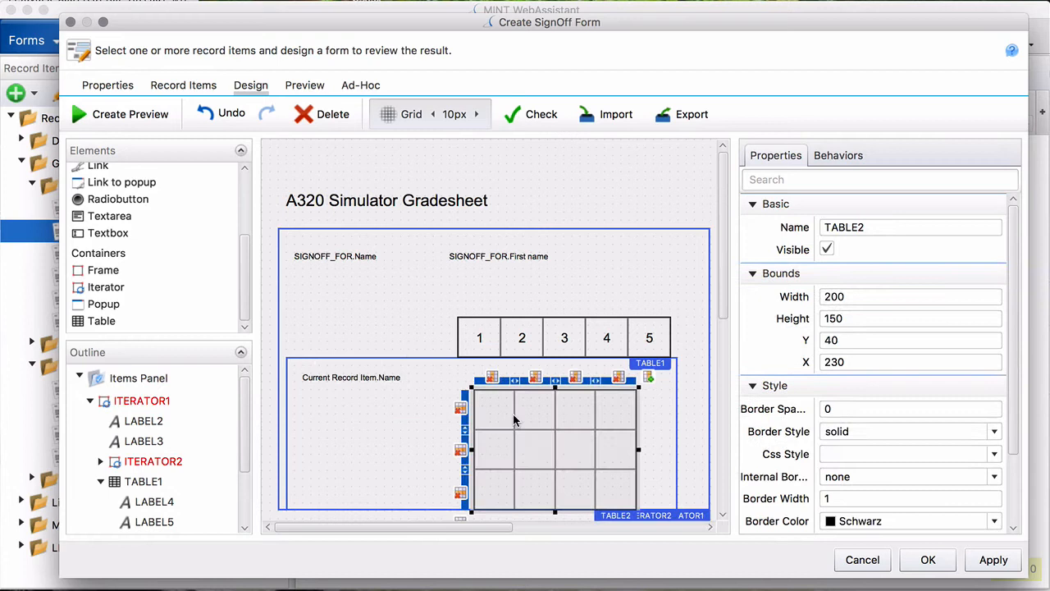
{"action": "left_click", "coordinate": [461, 493]}
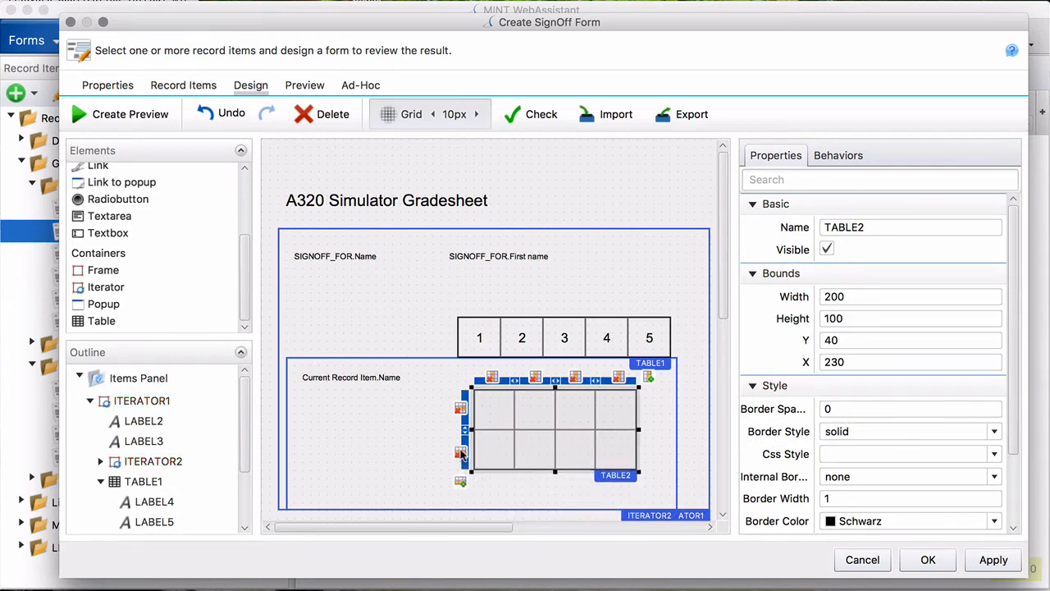
{"action": "left_click", "coordinate": [461, 450]}
{"action": "left_click_drag", "start_coordinate": [545, 410], "coordinate": [524, 400]}
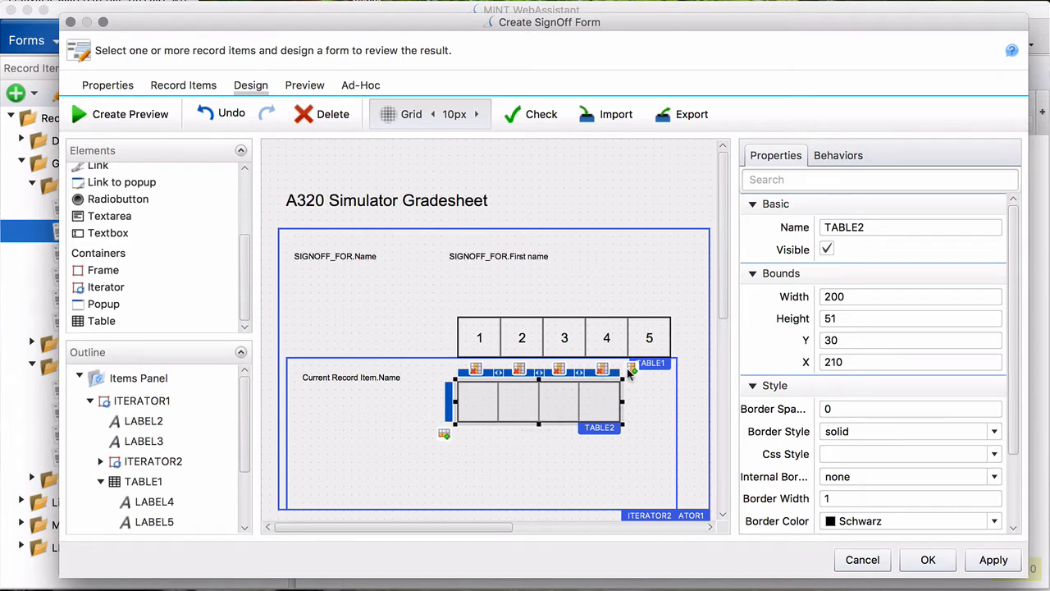
{"action": "left_click", "coordinate": [630, 370]}
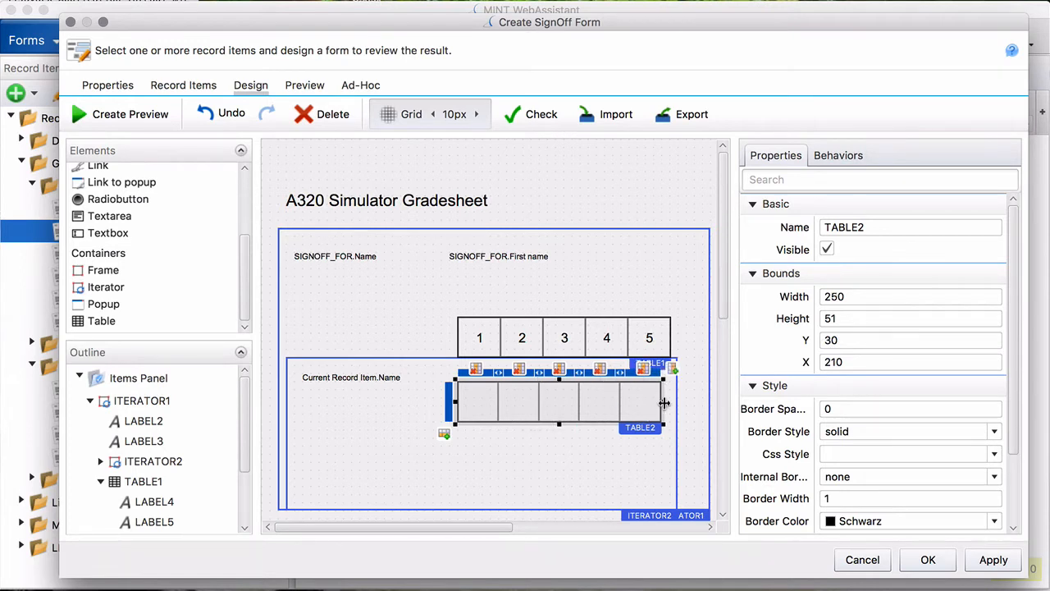
{"action": "left_click_drag", "start_coordinate": [663, 403], "coordinate": [672, 403]}
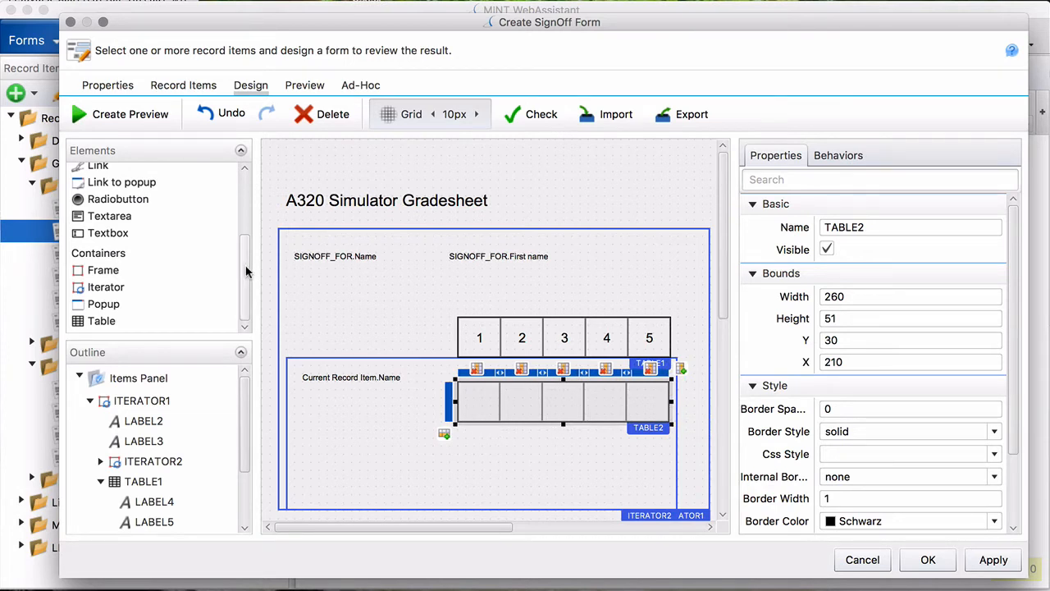
{"action": "scroll", "coordinate": [244, 293], "scroll_direction": "up", "scroll_amount": 5}
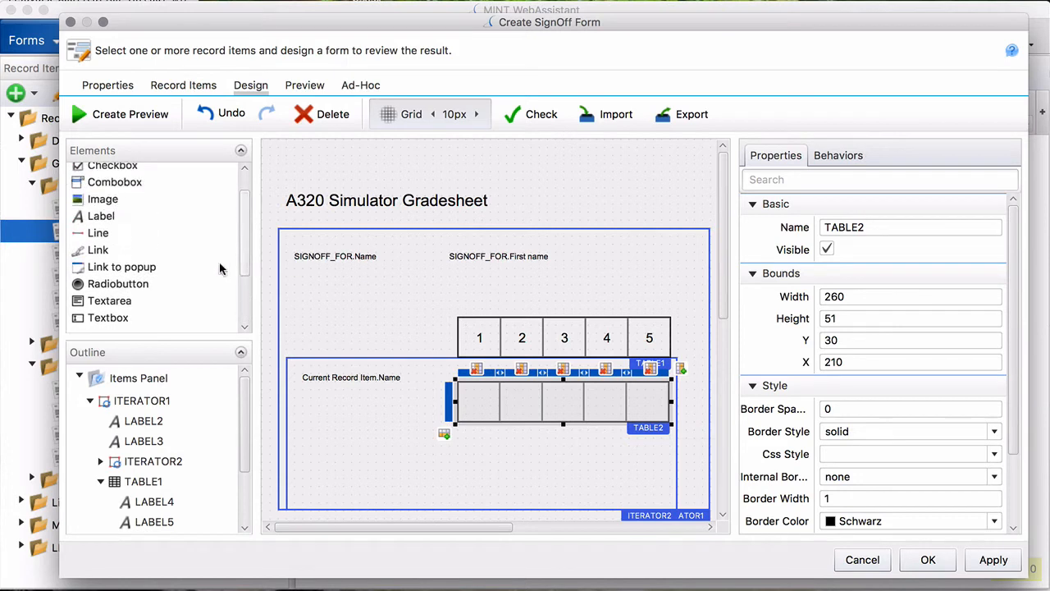
- Drag Radiobutton elements into TABLE2's cells, giving RADIOBUTTON1 through RADIOBUTTON5 under the 1–5 header
{"action": "left_click_drag", "start_coordinate": [131, 290], "coordinate": [477, 404]}
{"action": "left_click_drag", "start_coordinate": [134, 287], "coordinate": [504, 411]}
{"action": "left_click_drag", "start_coordinate": [130, 290], "coordinate": [605, 408]}
{"action": "left_click_drag", "start_coordinate": [124, 283], "coordinate": [648, 404]}
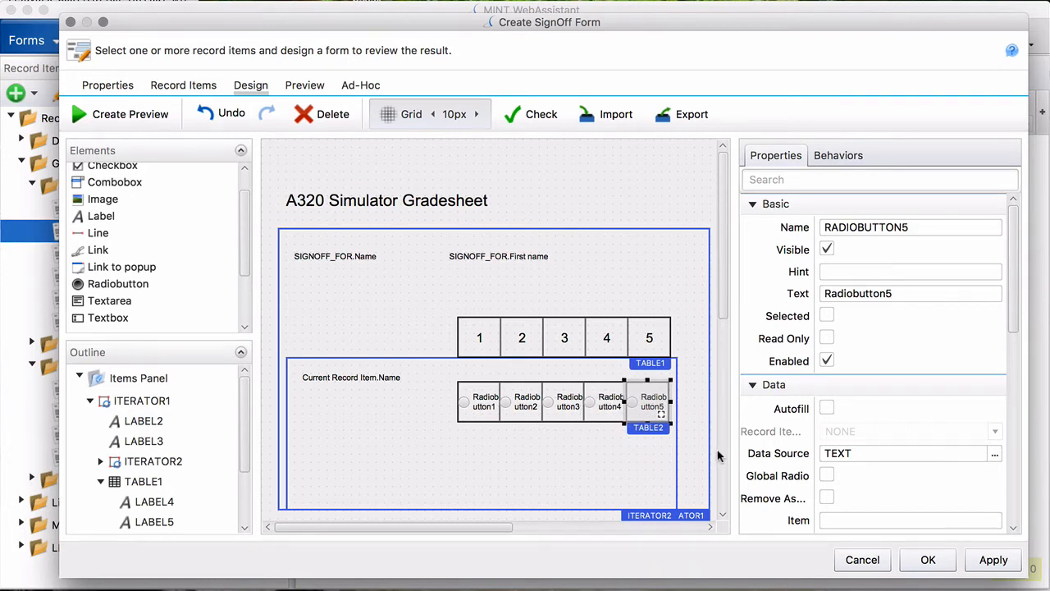
- Select all five radio buttons and clear their Text captions
{"action": "left_click", "coordinate": [470, 407]}
{"action": "left_click", "coordinate": [524, 409], "text": "shift"}
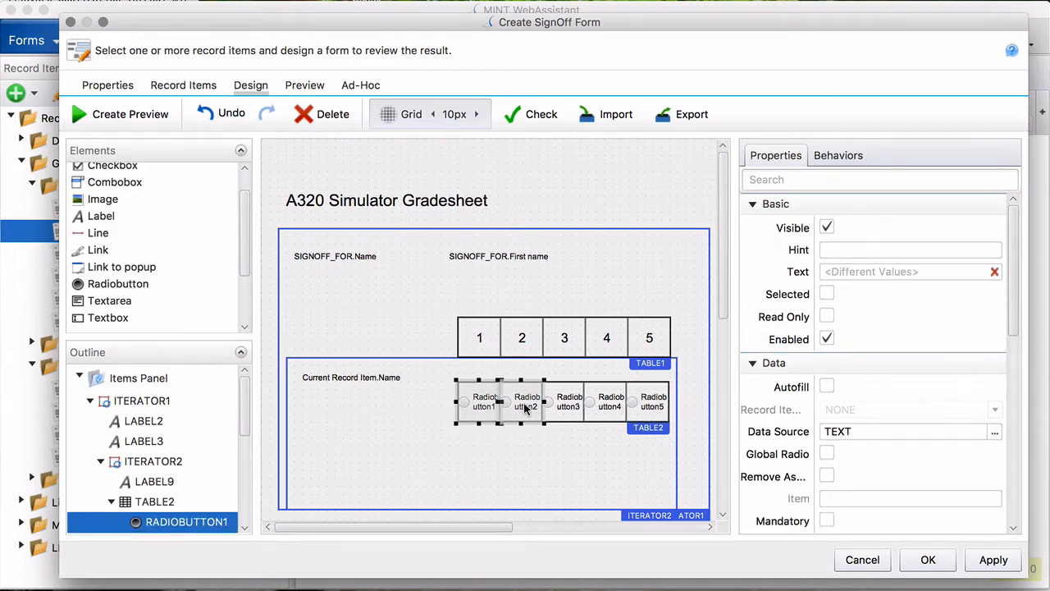
{"action": "left_click", "coordinate": [566, 407], "text": "shift"}
{"action": "left_click", "coordinate": [606, 408], "text": "shift"}
{"action": "left_click", "coordinate": [648, 404], "text": "shift"}
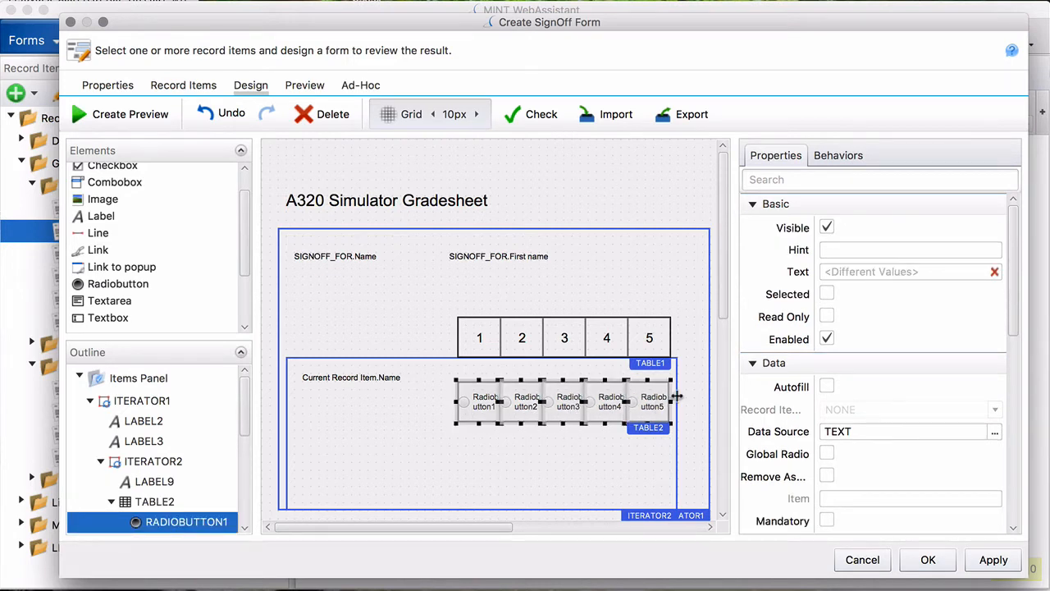
{"action": "left_click", "coordinate": [995, 272]}
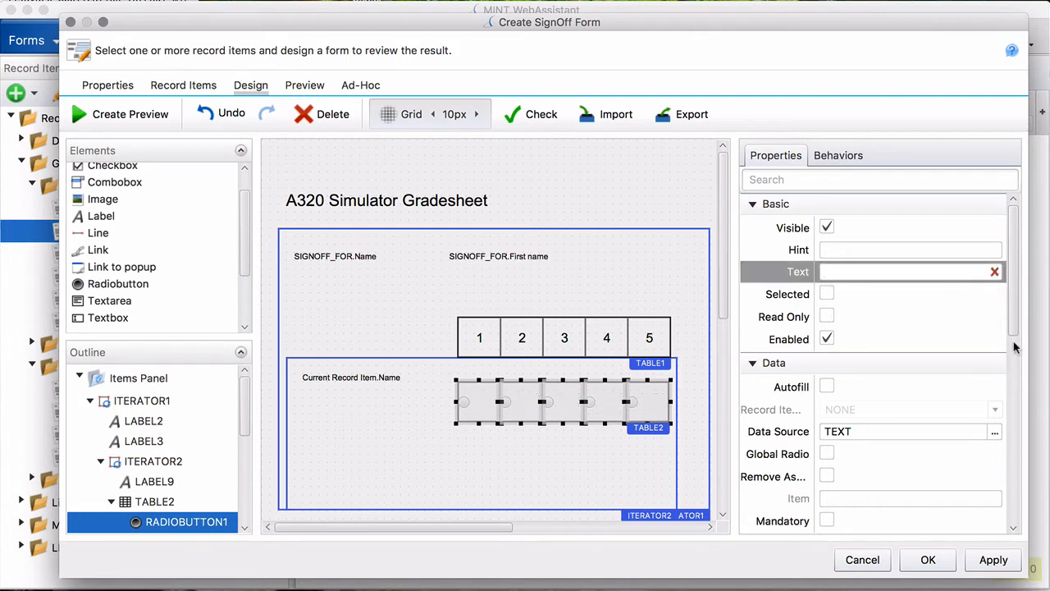
- Set the selected radio buttons' Align Text to center
{"action": "left_click_drag", "start_coordinate": [1015, 320], "coordinate": [1015, 511]}
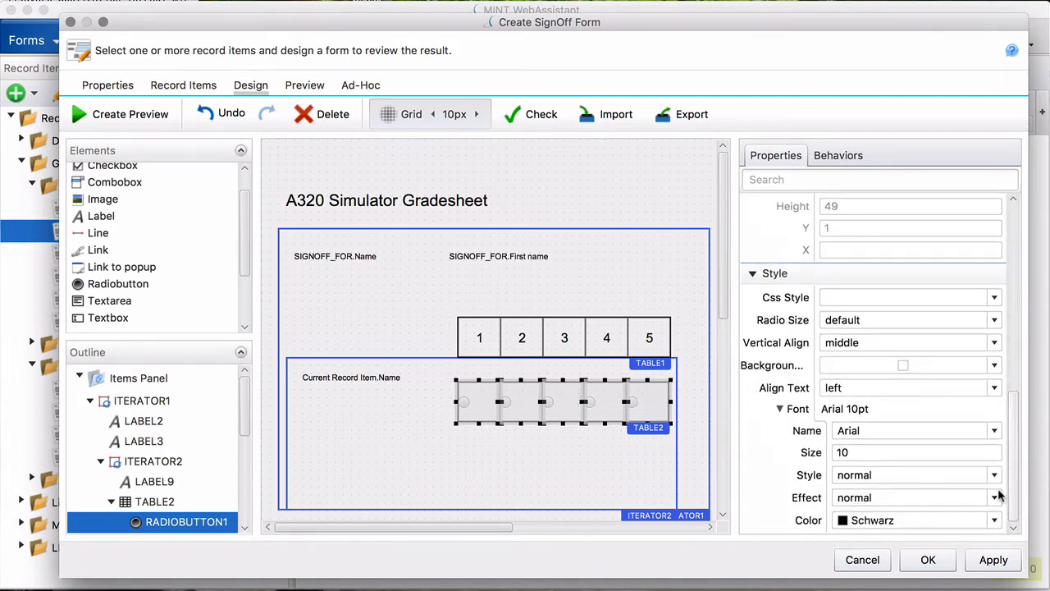
{"action": "left_click", "coordinate": [828, 451]}
{"action": "left_click_drag", "start_coordinate": [829, 451], "coordinate": [802, 454]}
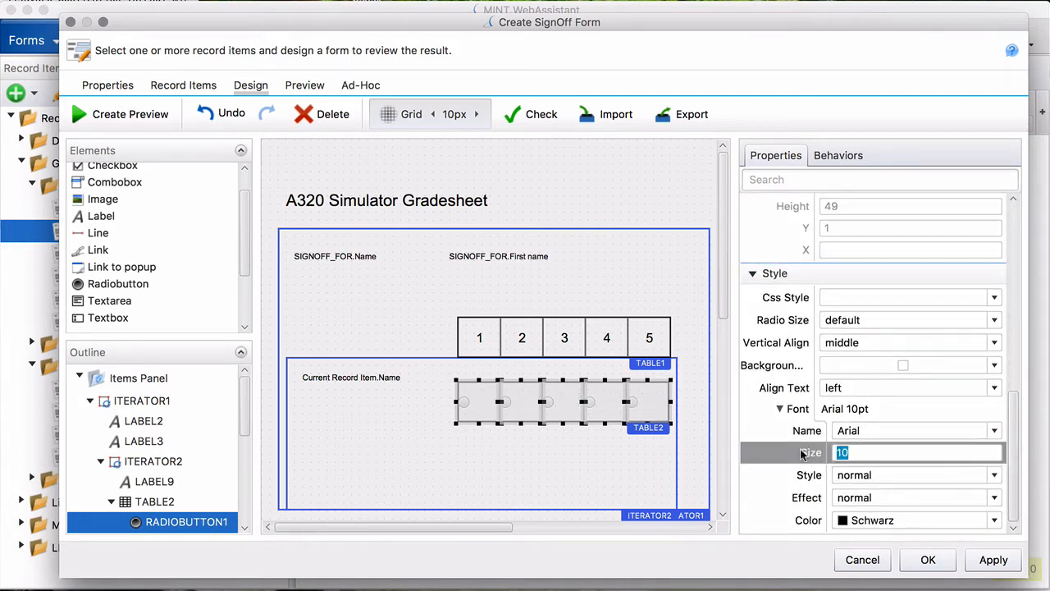
{"action": "left_click", "coordinate": [862, 388]}
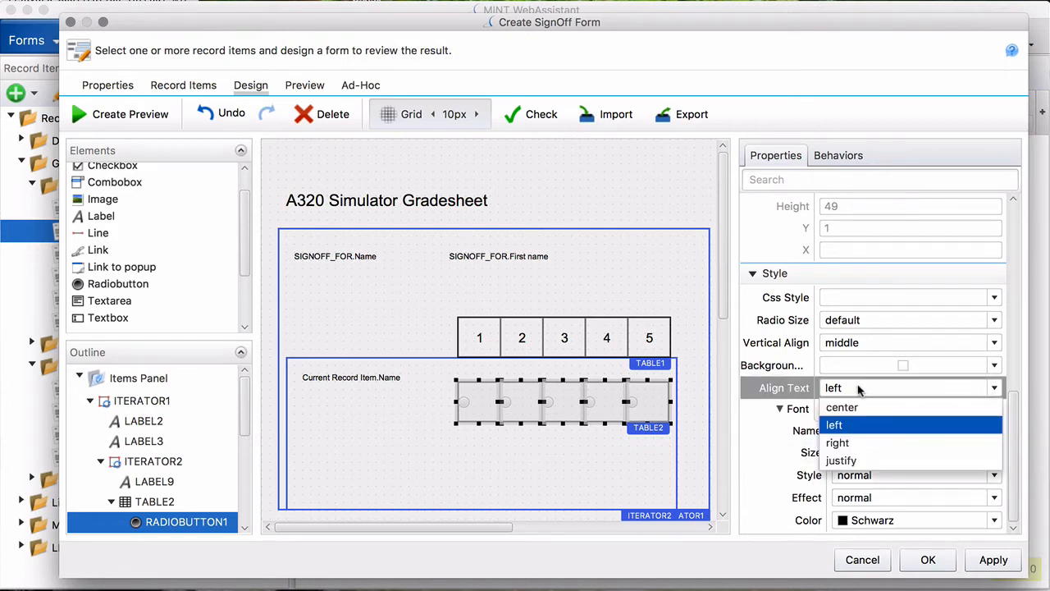
{"action": "left_click", "coordinate": [854, 407]}
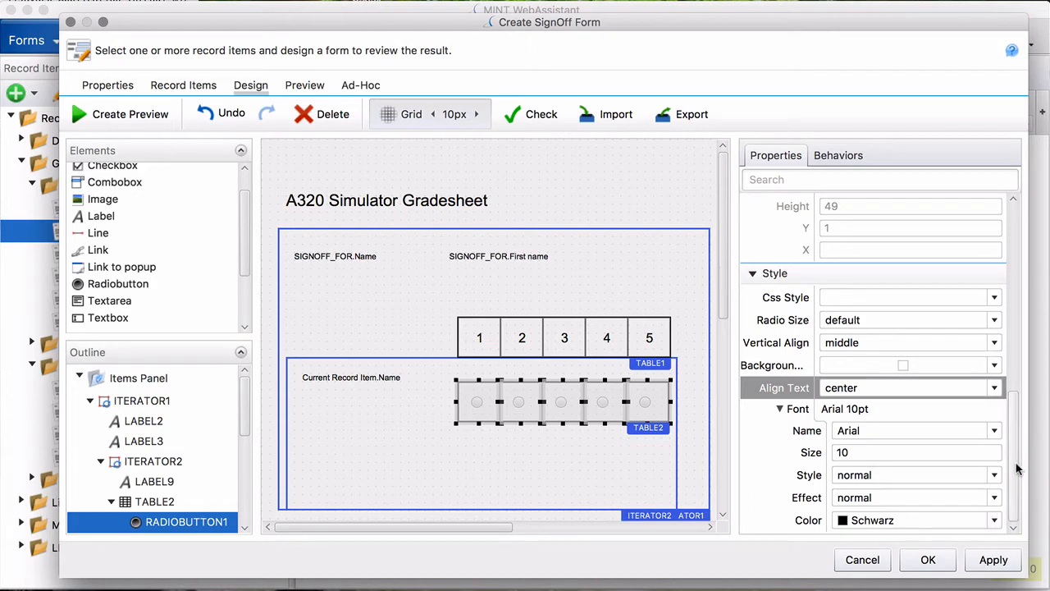
- Set Radio Size to large, then reselect all five radio buttons
{"action": "left_click_drag", "start_coordinate": [1015, 464], "coordinate": [1015, 506]}
{"action": "left_click", "coordinate": [994, 323]}
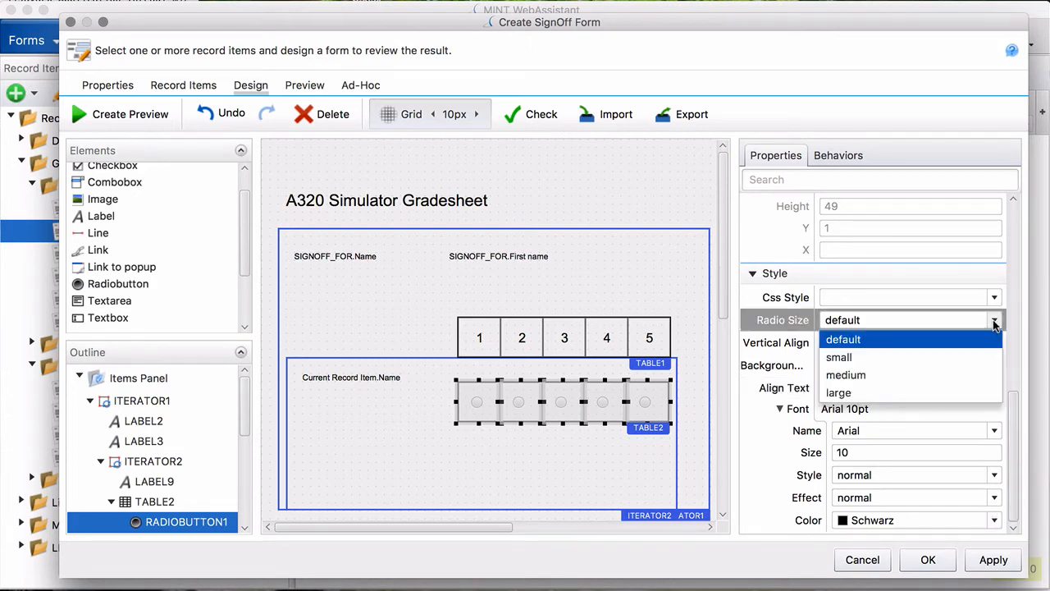
{"action": "left_click", "coordinate": [881, 394]}
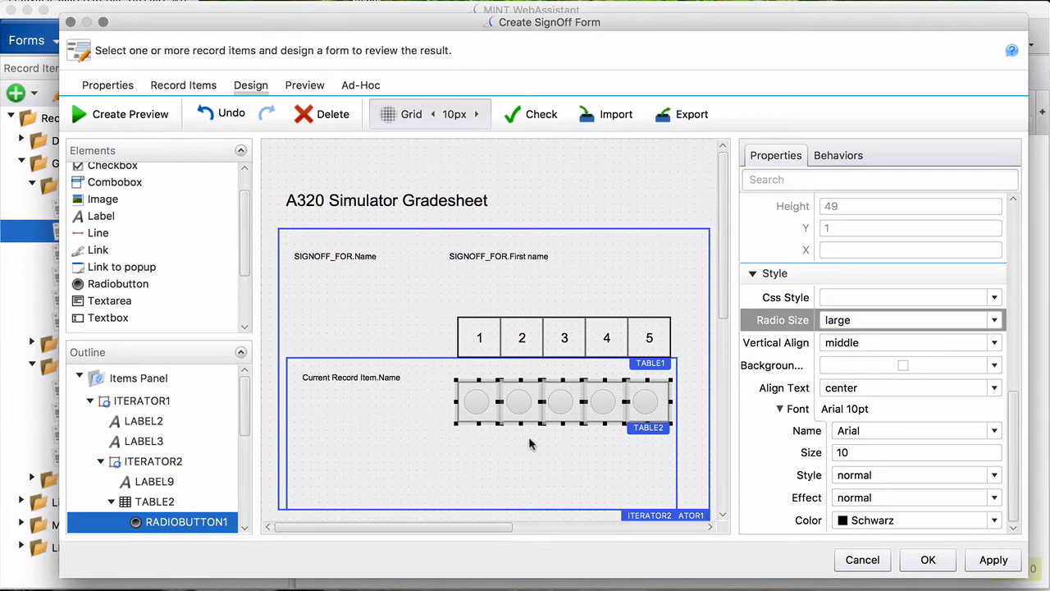
{"action": "left_click", "coordinate": [476, 404]}
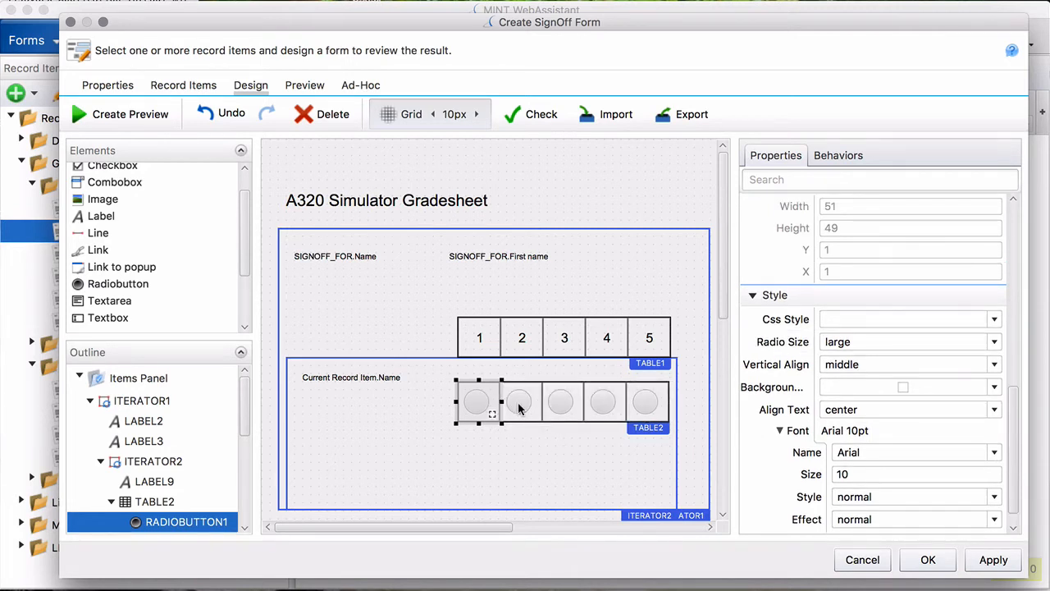
{"action": "left_click_drag", "start_coordinate": [519, 408], "coordinate": [648, 405]}
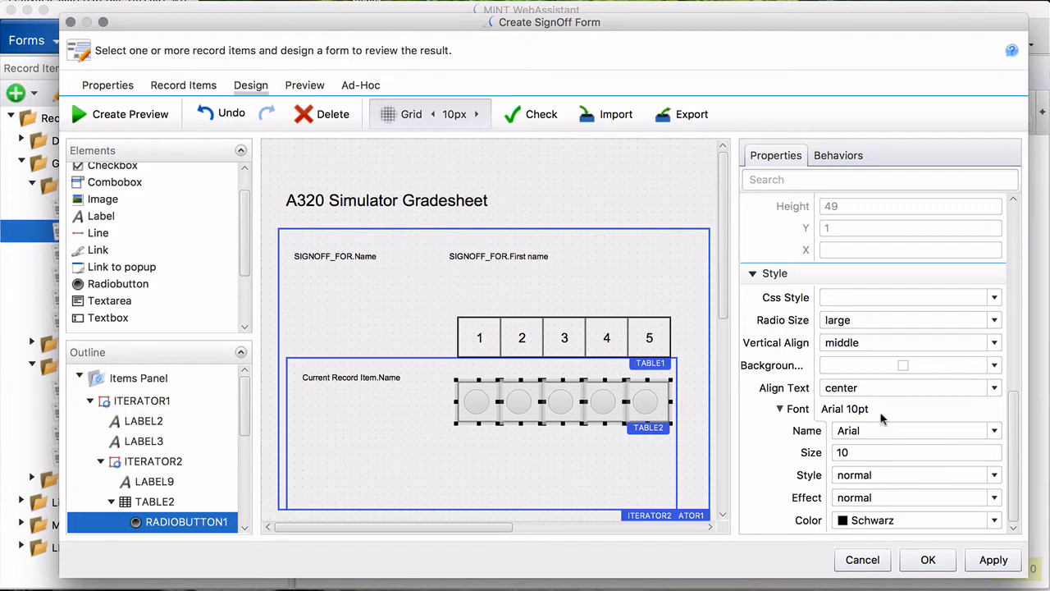
- Bind the radio buttons' Data Source to Current Record Item > AQP GradeScale (SET)
{"action": "left_click_drag", "start_coordinate": [1016, 431], "coordinate": [1027, 197]}
{"action": "left_click", "coordinate": [995, 435]}
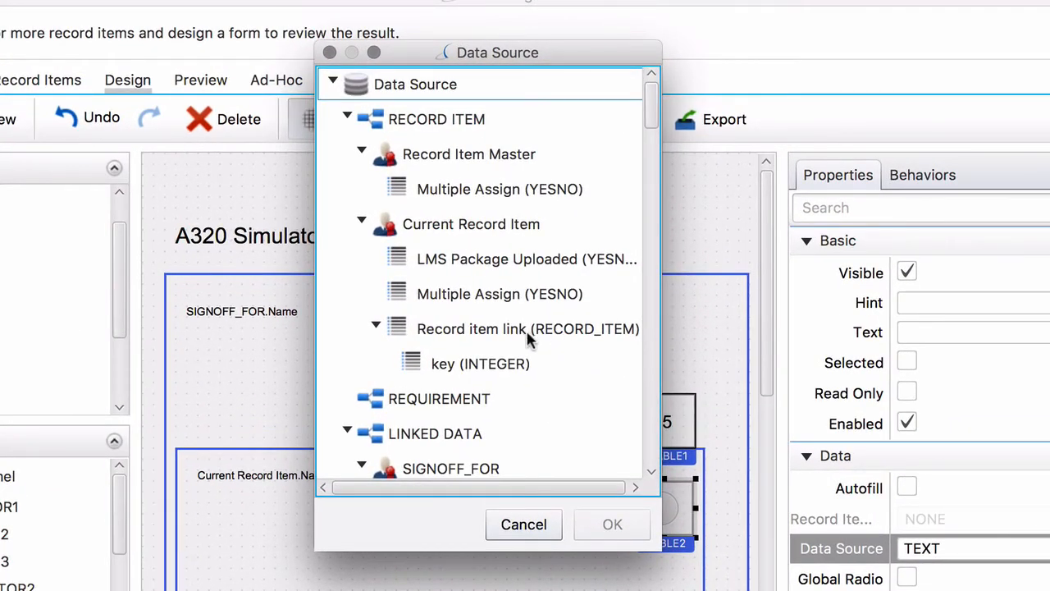
{"action": "left_click", "coordinate": [362, 153]}
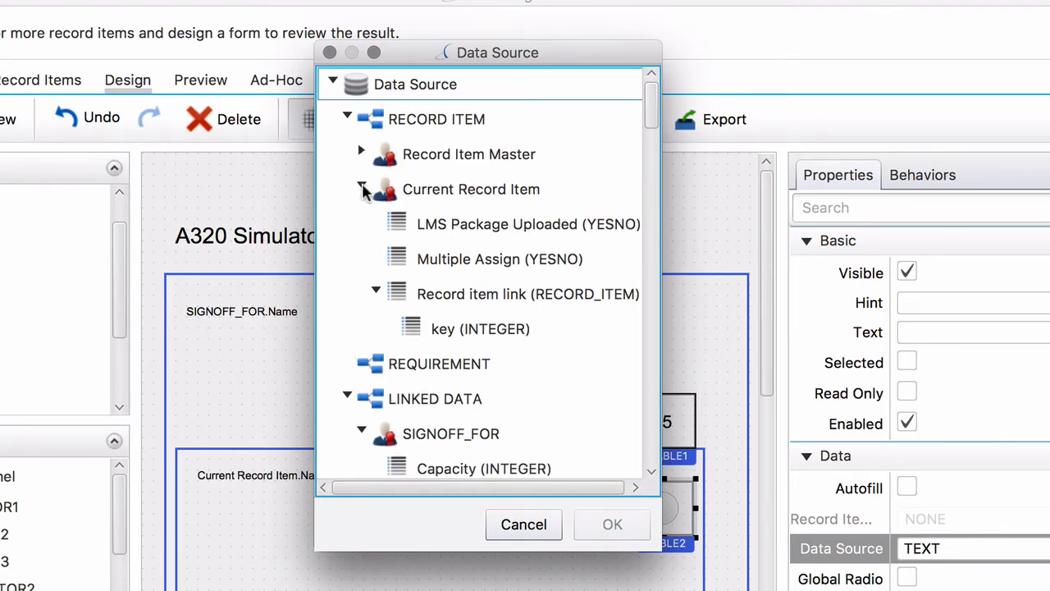
{"action": "left_click", "coordinate": [347, 118]}
{"action": "left_click", "coordinate": [347, 188]}
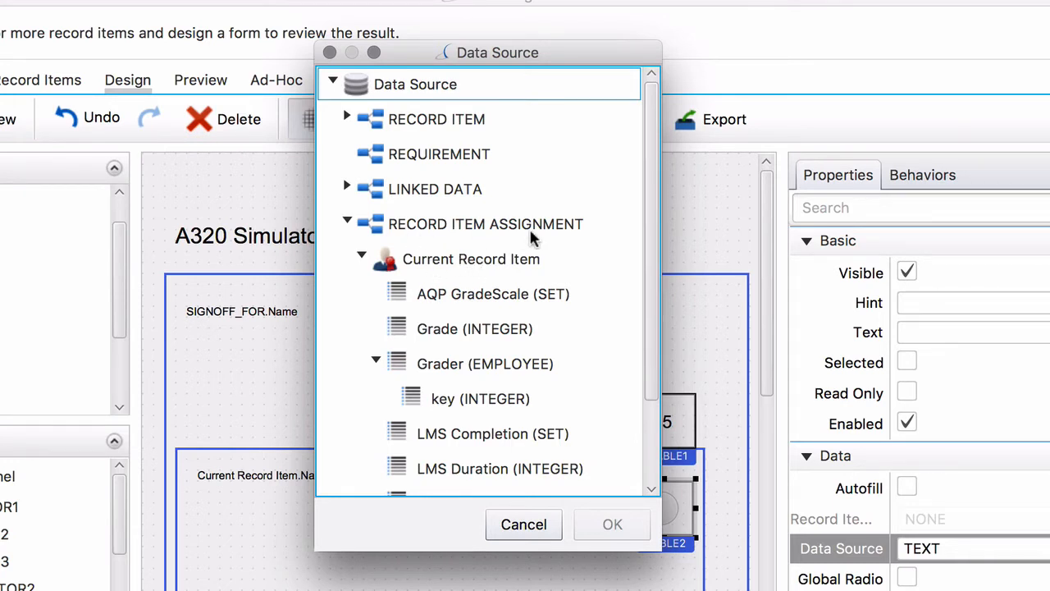
{"action": "left_click", "coordinate": [450, 302]}
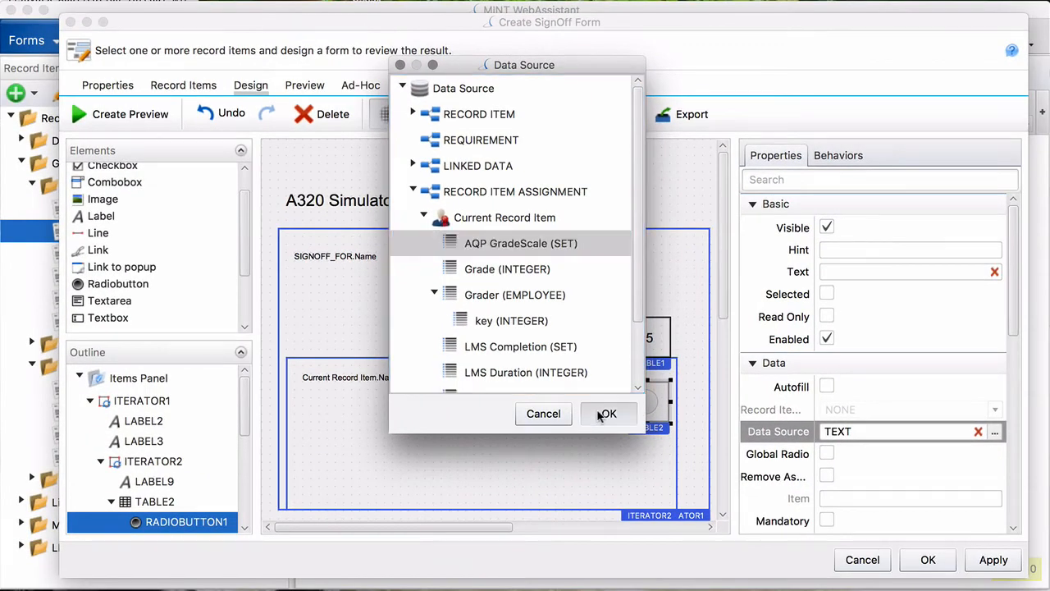
{"action": "left_click", "coordinate": [612, 524]}
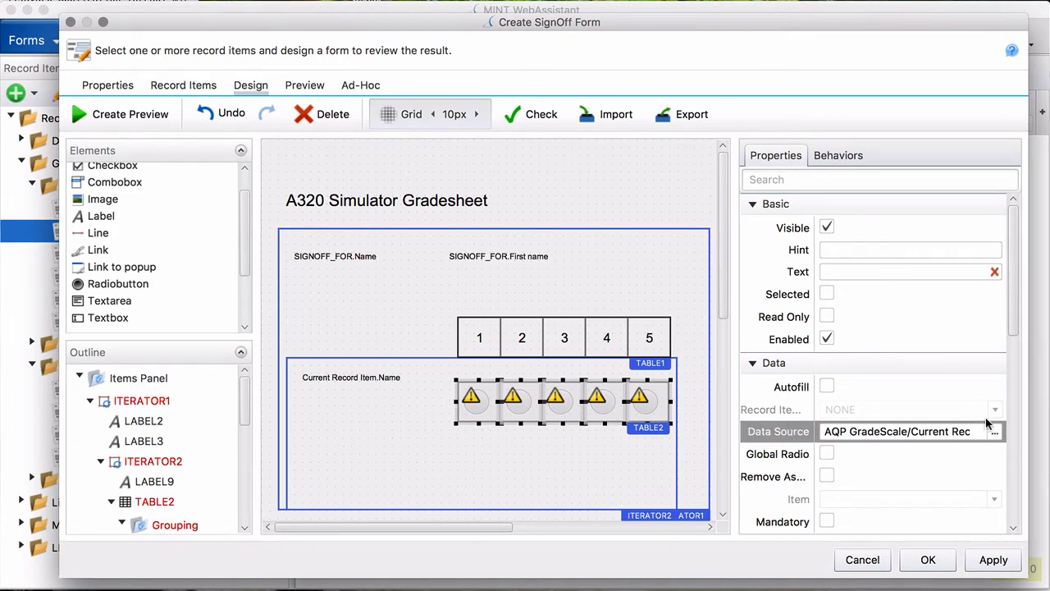
{"action": "left_click", "coordinate": [1013, 321]}
- Set the first three grade radio buttons' Item values to 1, 2 and 3
{"action": "mouse_move", "coordinate": [1013, 321]}
{"action": "left_mouse_down"}
{"action": "mouse_move", "coordinate": [1012, 369]}
{"action": "mouse_move", "coordinate": [1012, 318]}
{"action": "left_mouse_up"}
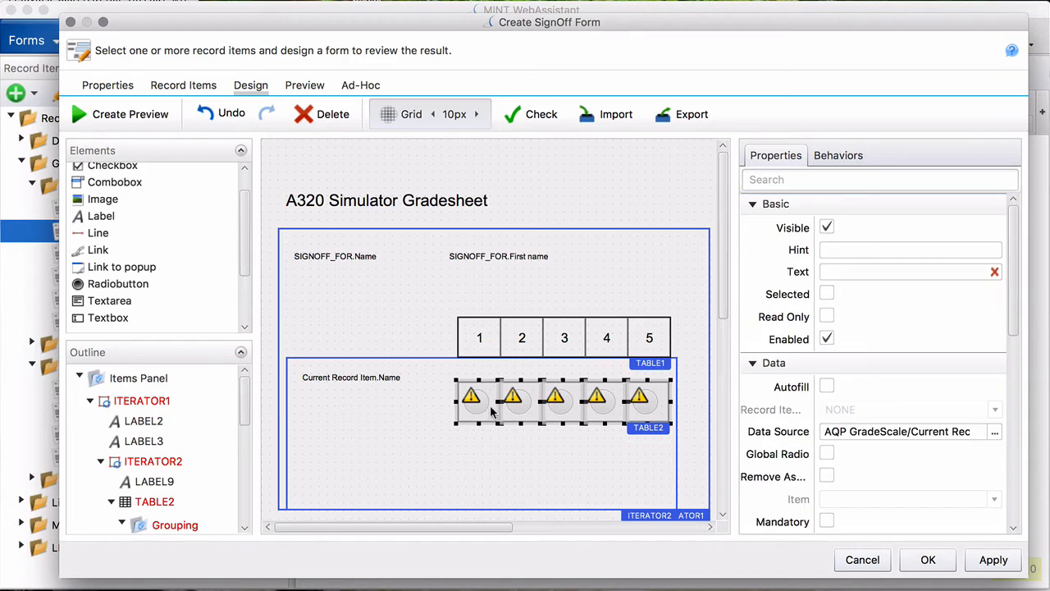
{"action": "left_click", "coordinate": [476, 415]}
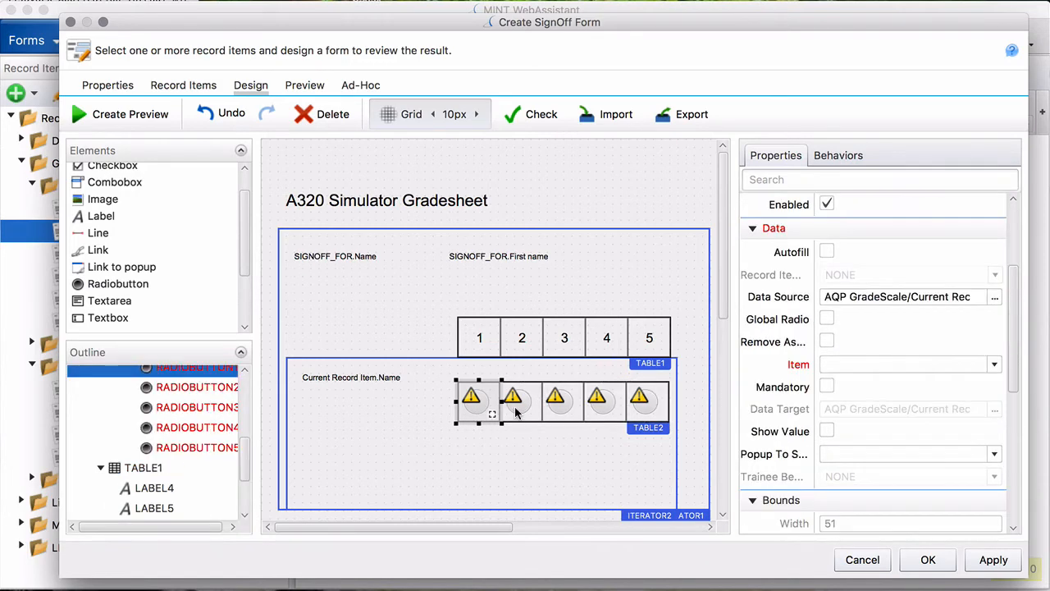
{"action": "left_click", "coordinate": [845, 371]}
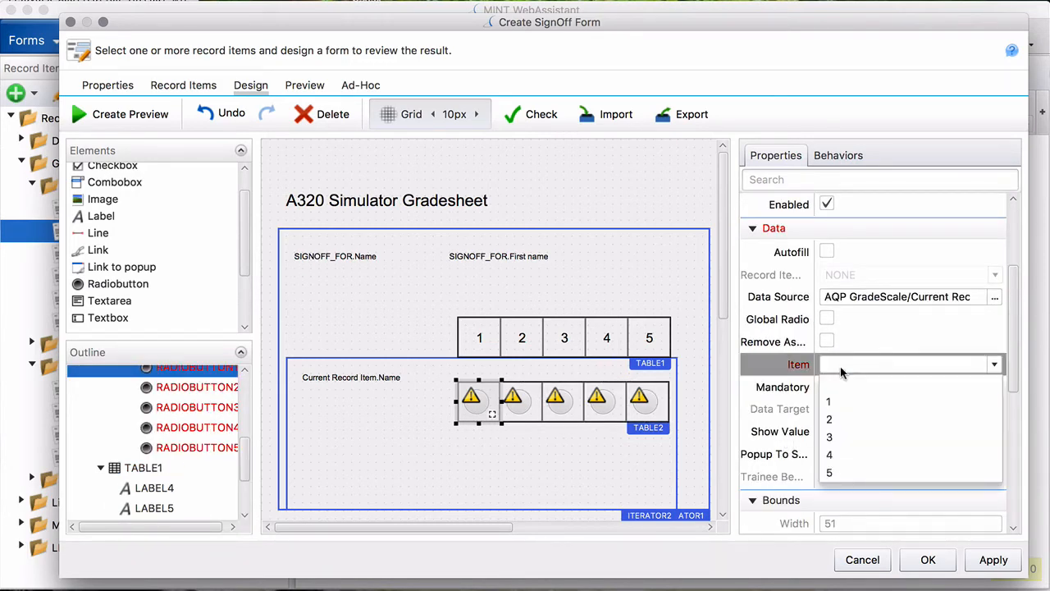
{"action": "left_click", "coordinate": [834, 403]}
{"action": "left_click", "coordinate": [525, 409]}
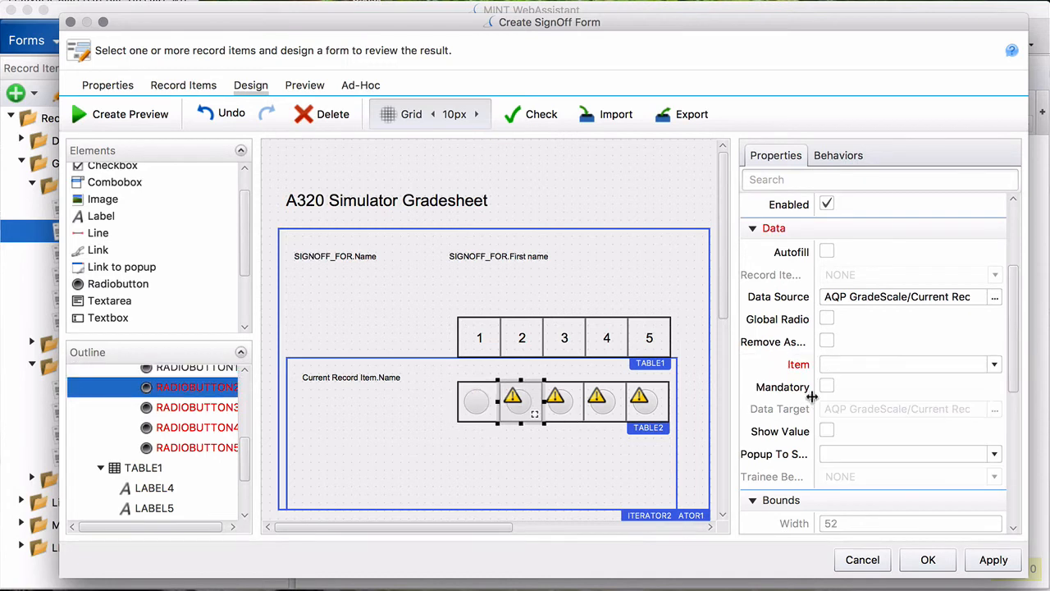
{"action": "left_click", "coordinate": [854, 365]}
{"action": "left_click", "coordinate": [831, 420]}
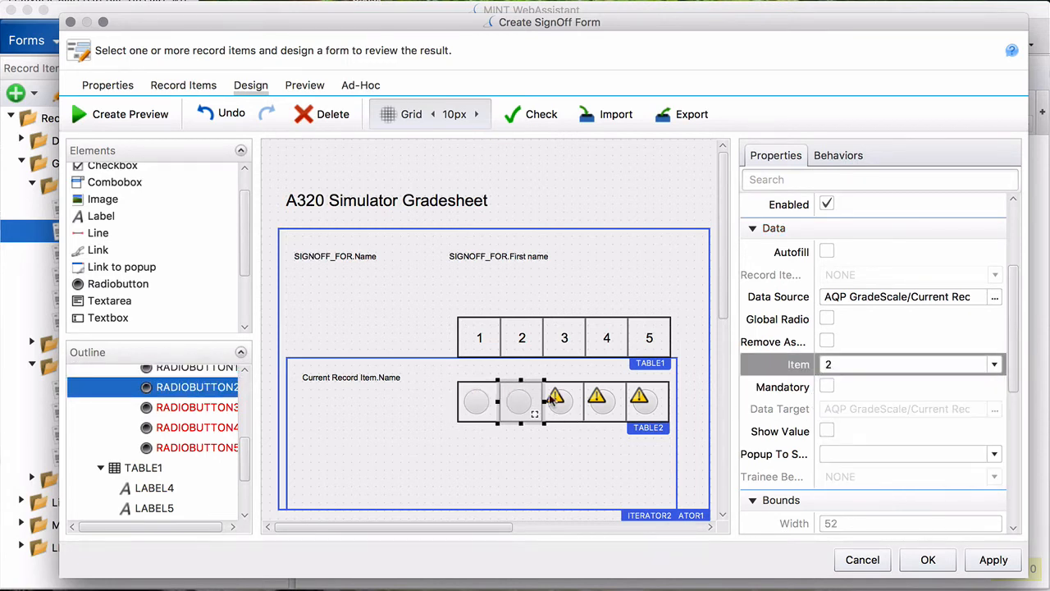
{"action": "left_click", "coordinate": [564, 411]}
{"action": "left_click", "coordinate": [870, 371]}
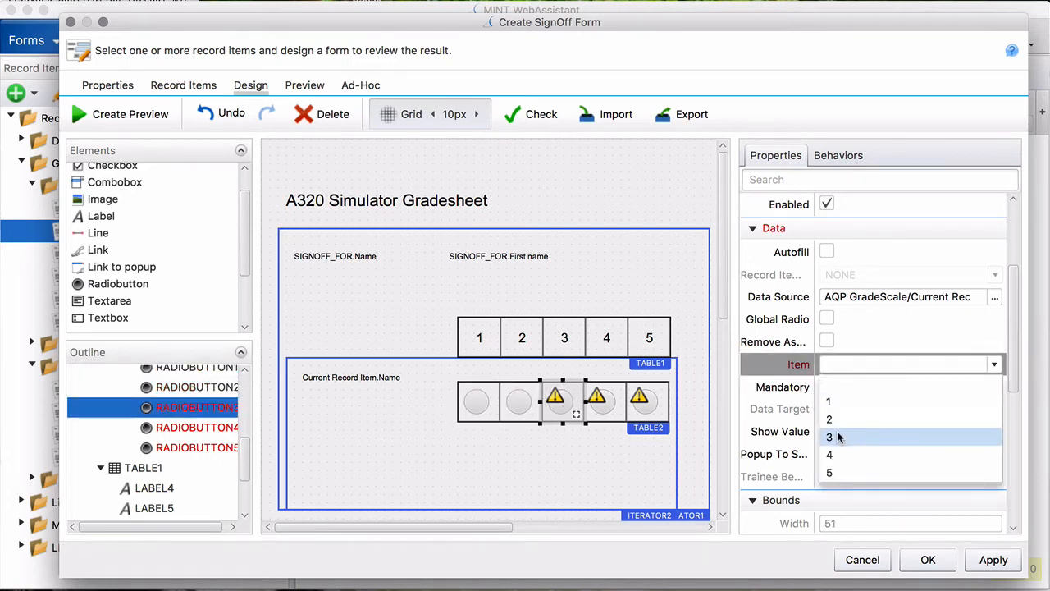
{"action": "left_click", "coordinate": [835, 437]}
- Set the fourth and fifth radio buttons' Item values to 4 and 5
{"action": "left_click", "coordinate": [607, 407]}
{"action": "left_click", "coordinate": [841, 370]}
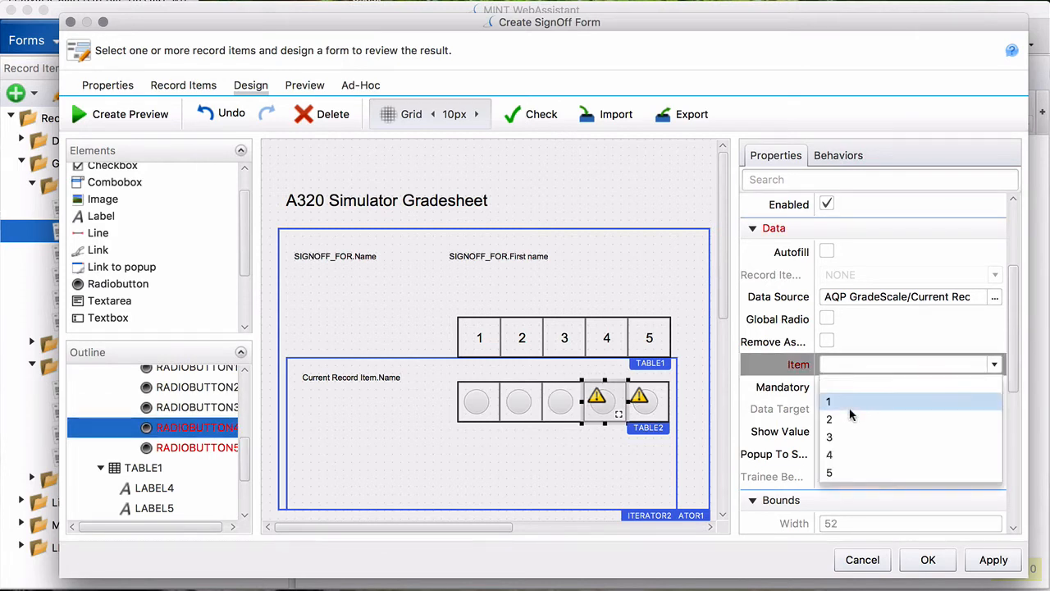
{"action": "left_click", "coordinate": [860, 453]}
{"action": "left_click", "coordinate": [648, 407]}
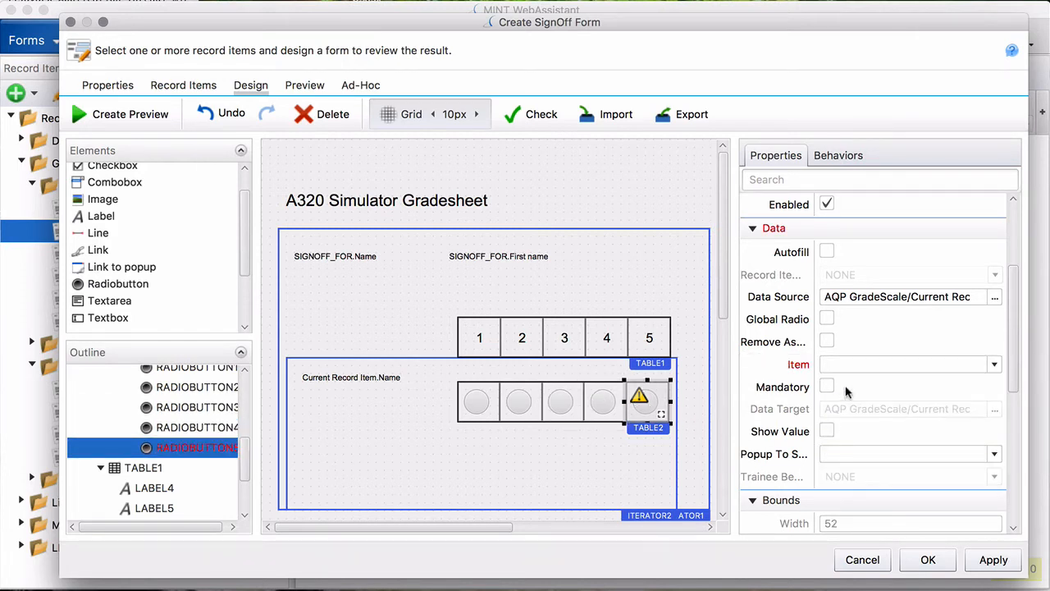
{"action": "left_click", "coordinate": [854, 369]}
{"action": "left_click", "coordinate": [831, 476]}
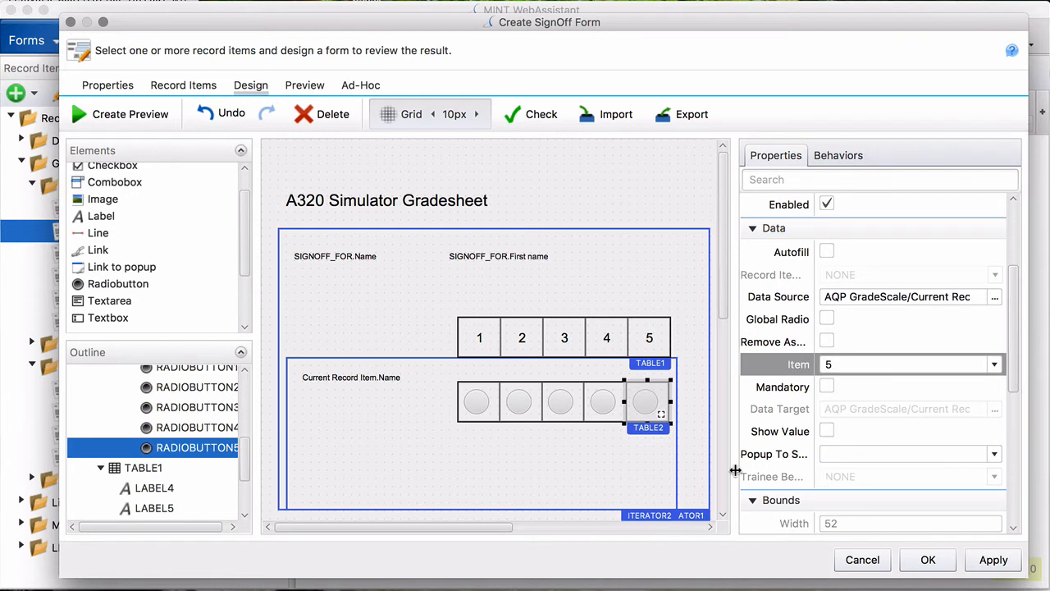
- Nudge TABLE2 up 10 px and shorten ITERATOR2 to 90 px tall
{"action": "left_click", "coordinate": [528, 415]}
{"action": "left_click", "coordinate": [637, 430]}
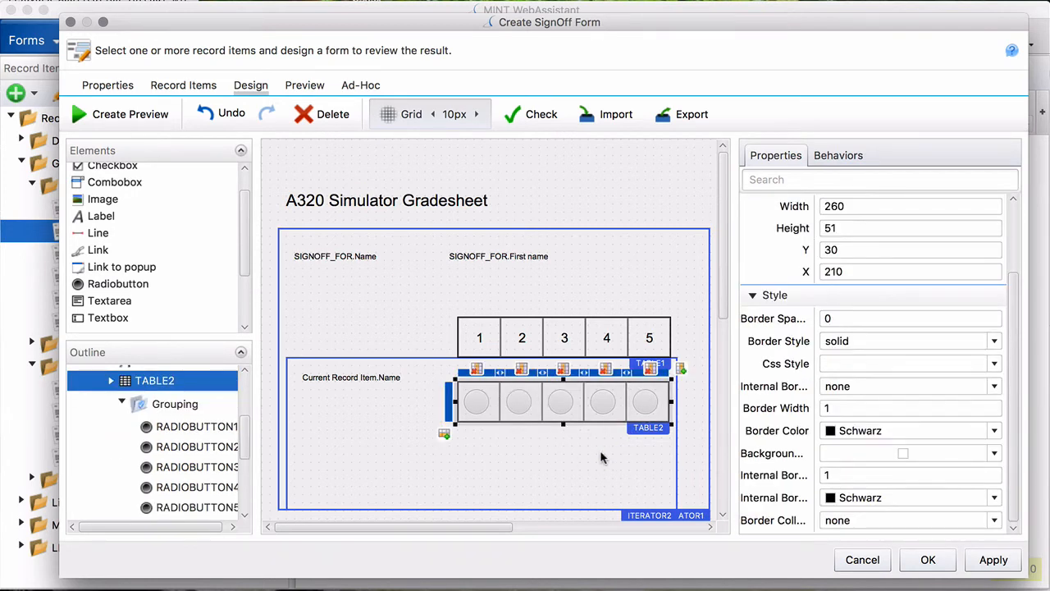
{"action": "key", "text": "Up"}
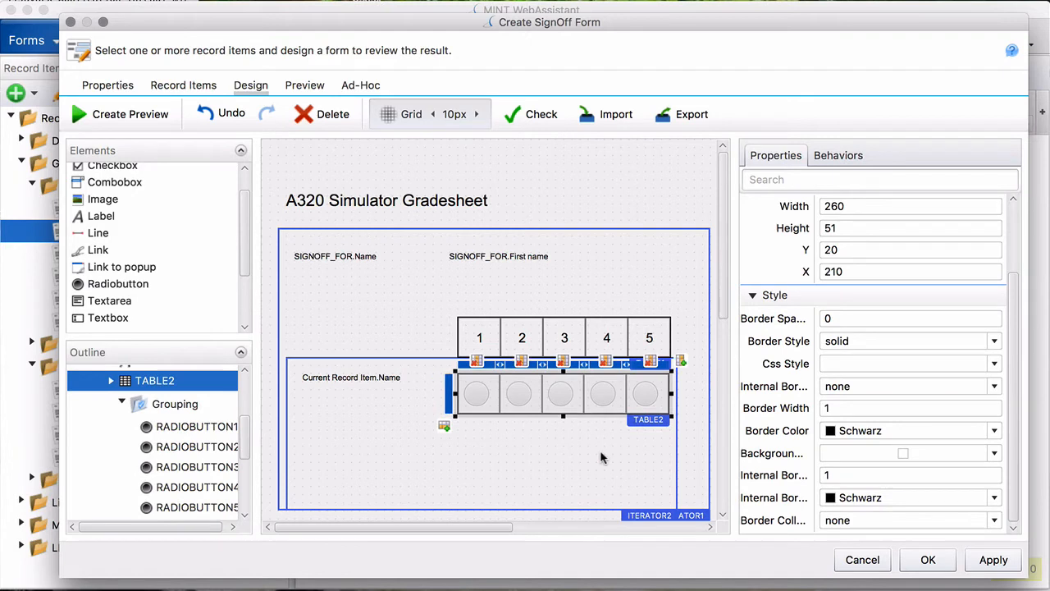
{"action": "left_click", "coordinate": [566, 484]}
{"action": "left_click_drag", "start_coordinate": [482, 512], "coordinate": [483, 431]}
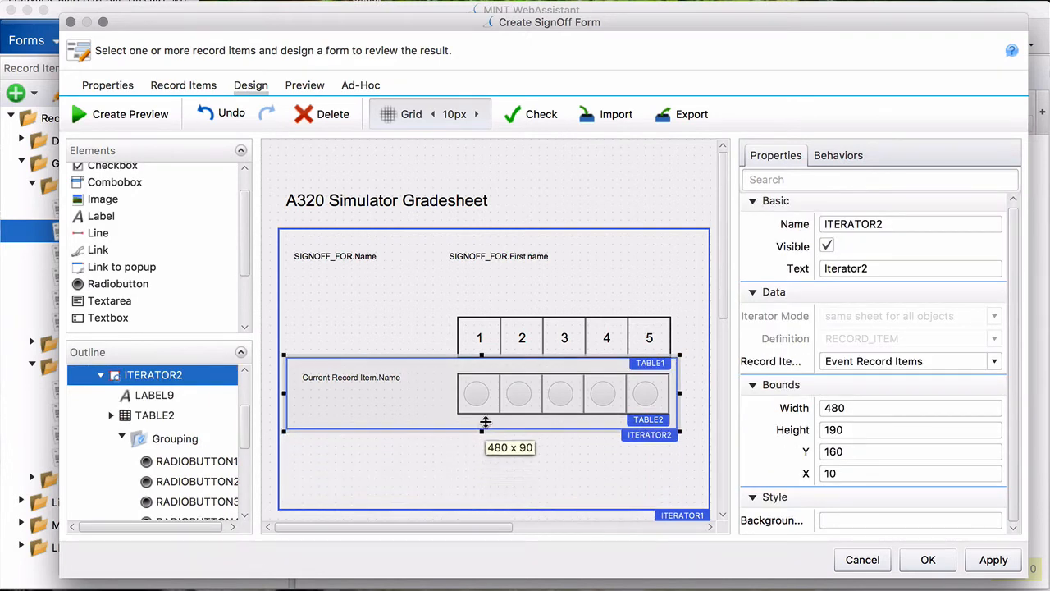
- Trim ITERATOR1 to 500×260 and save the A320 Simulator Gradesheet form
{"action": "left_click", "coordinate": [509, 465]}
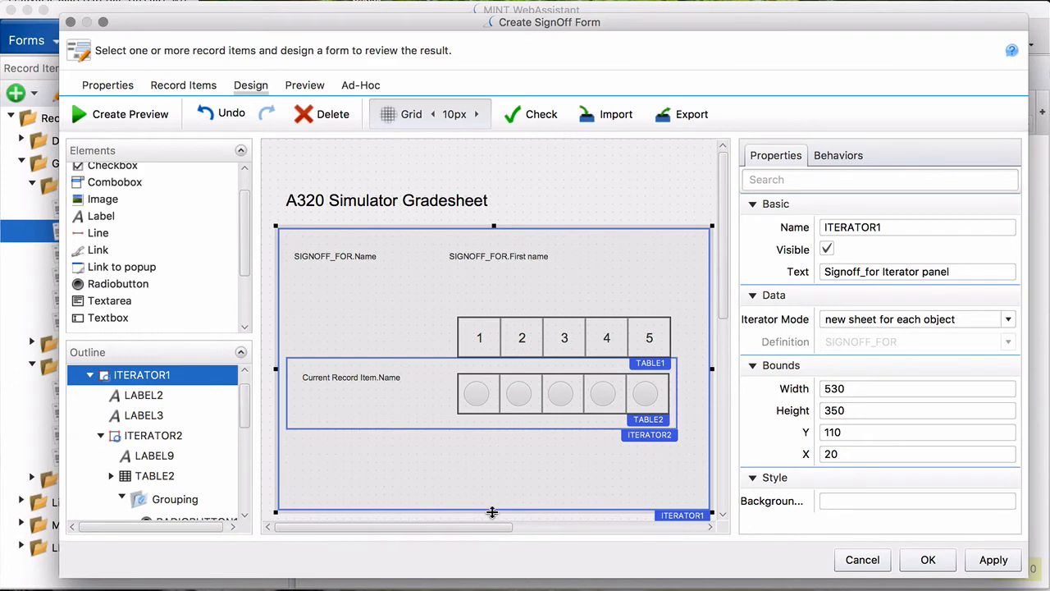
{"action": "left_click_drag", "start_coordinate": [492, 512], "coordinate": [492, 439]}
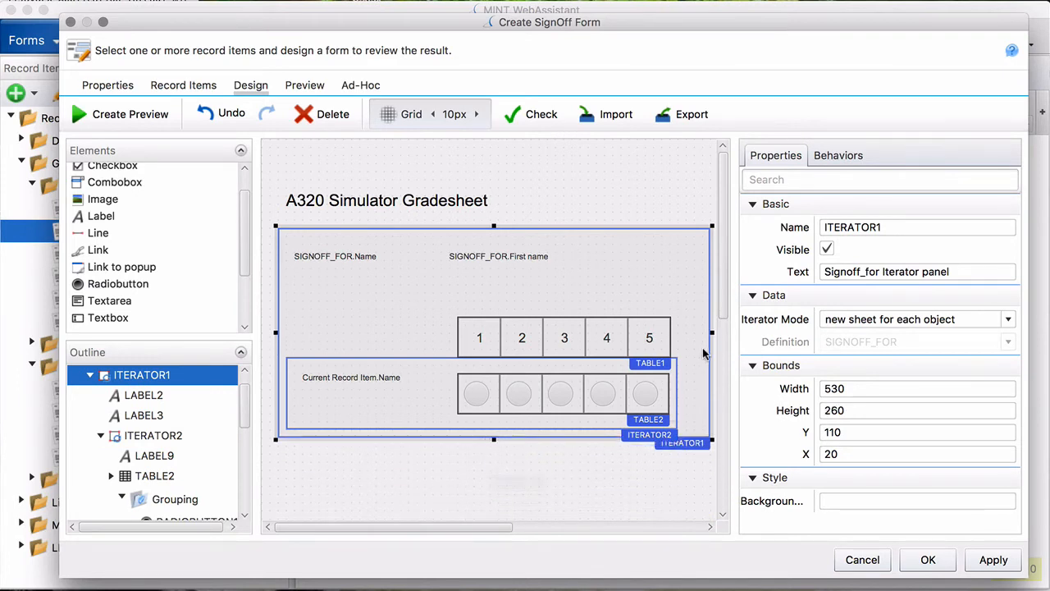
{"action": "left_click_drag", "start_coordinate": [712, 333], "coordinate": [685, 332]}
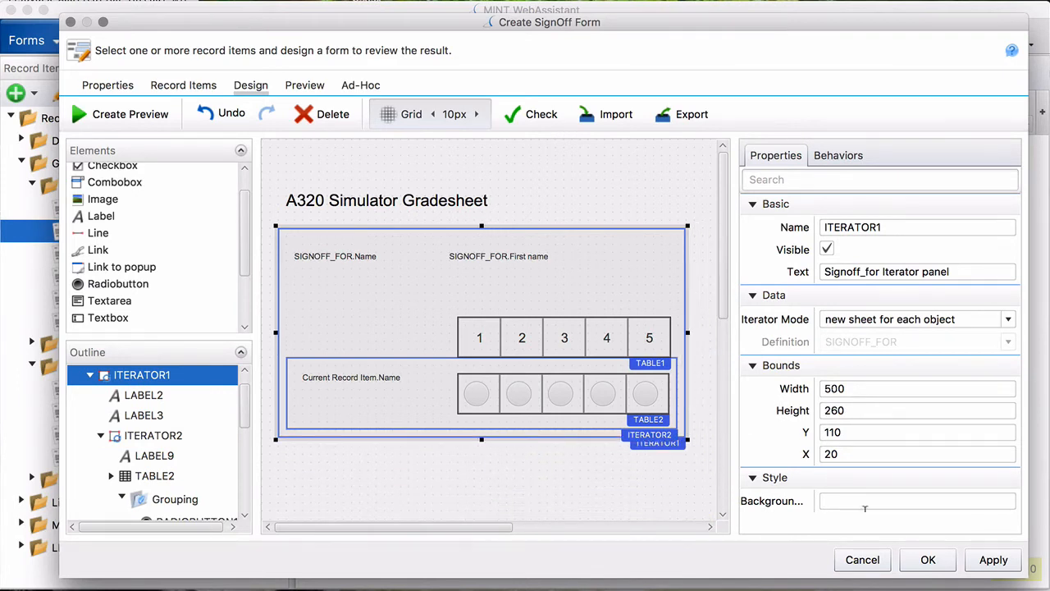
{"action": "left_click", "coordinate": [928, 561]}
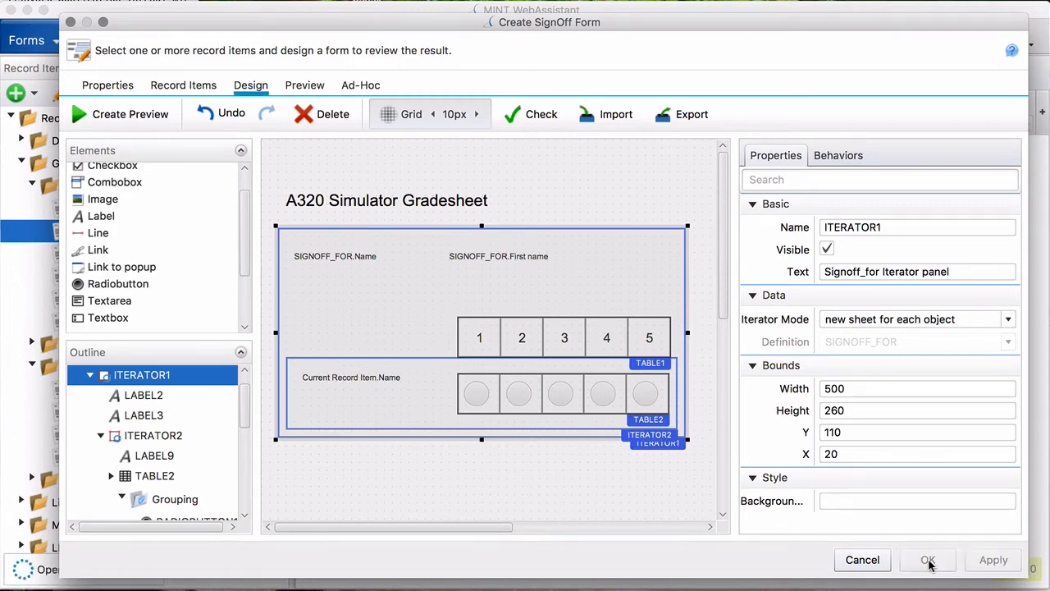
- From the Products module, open A320 RT's Day 2 SIM event for editing
{"action": "left_click", "coordinate": [33, 40]}
{"action": "left_click", "coordinate": [215, 122]}
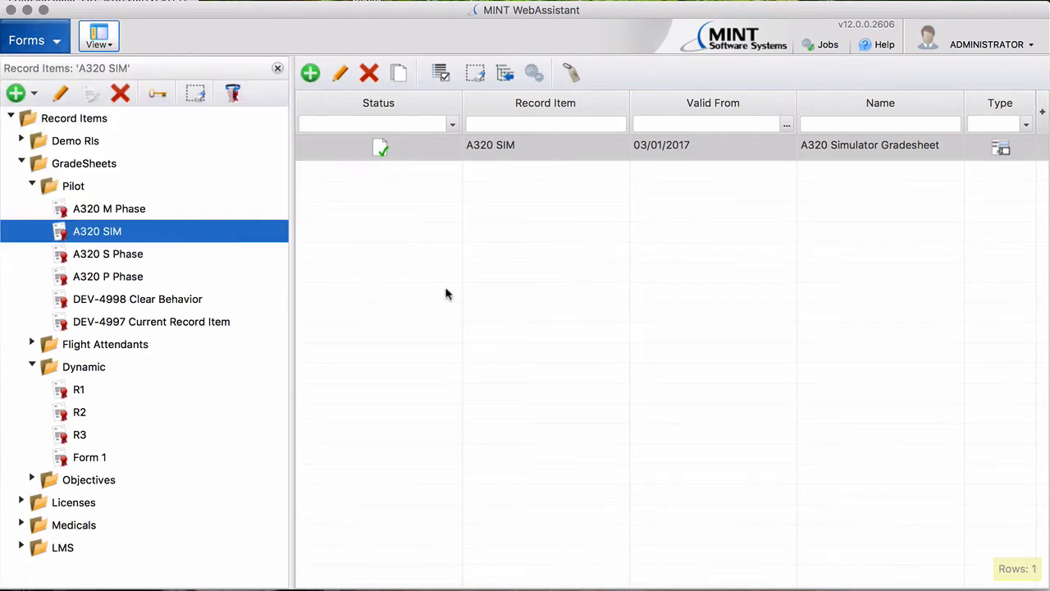
{"action": "double_click", "coordinate": [438, 144]}
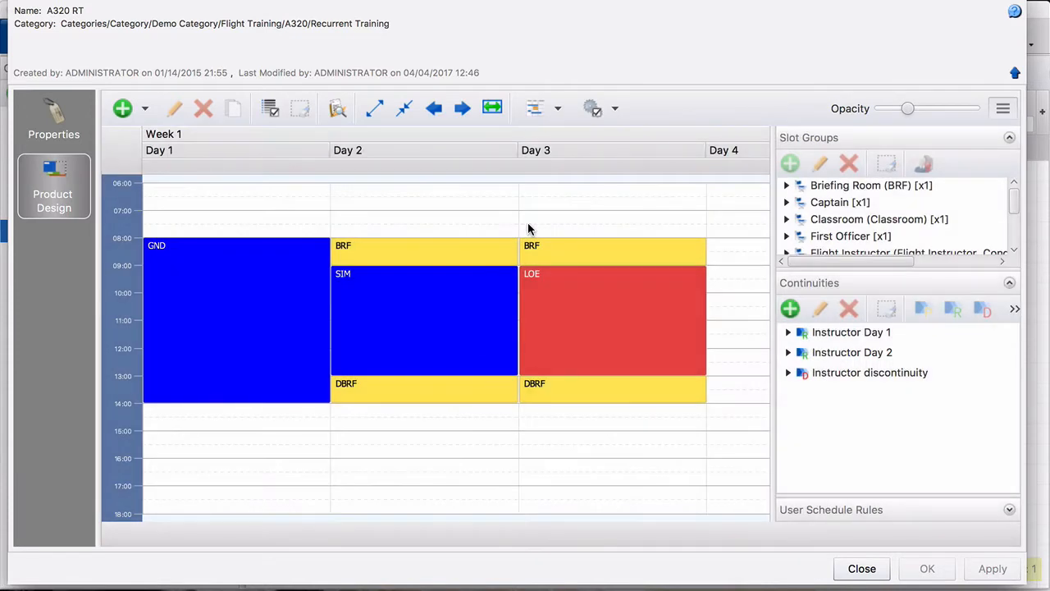
{"action": "left_click", "coordinate": [417, 277]}
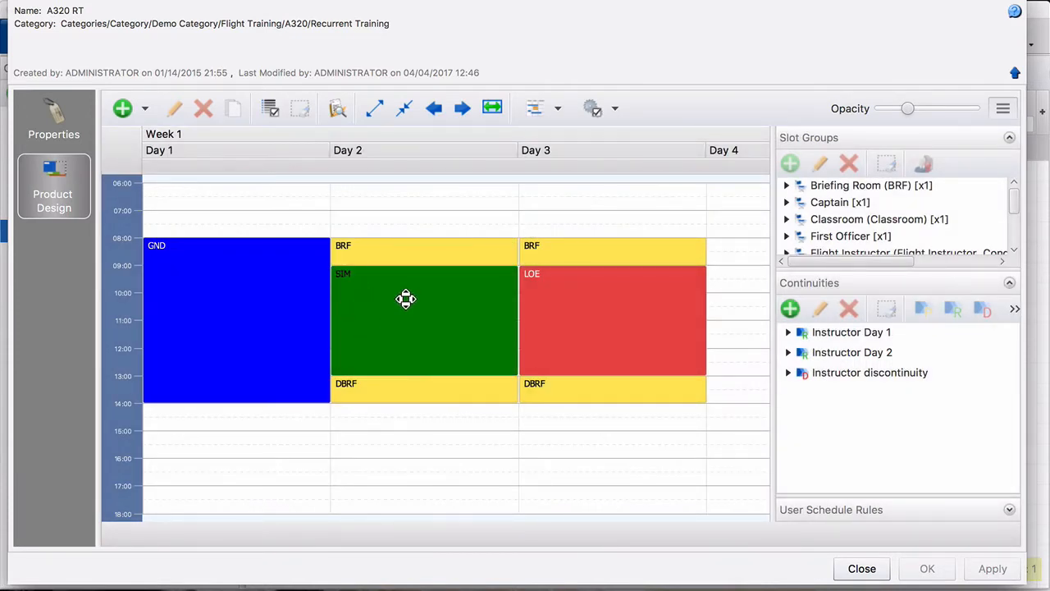
{"action": "double_click", "coordinate": [405, 297]}
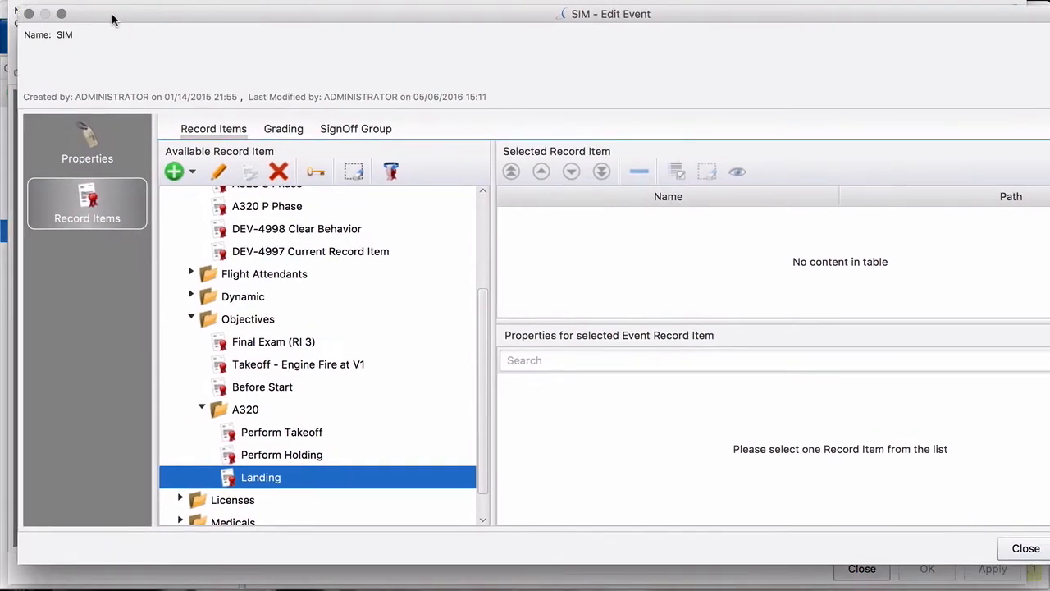
- Resize the Edit Event dialog and add A320 SIM to the Selected Record Item table
{"action": "left_click_drag", "start_coordinate": [1049, 564], "coordinate": [994, 524]}
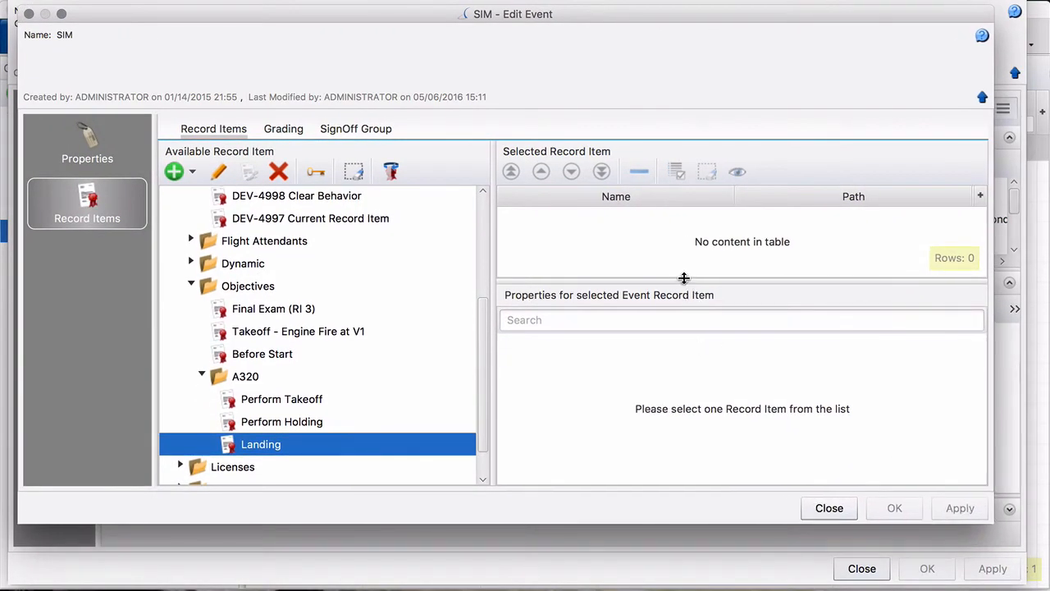
{"action": "left_click_drag", "start_coordinate": [680, 279], "coordinate": [681, 330]}
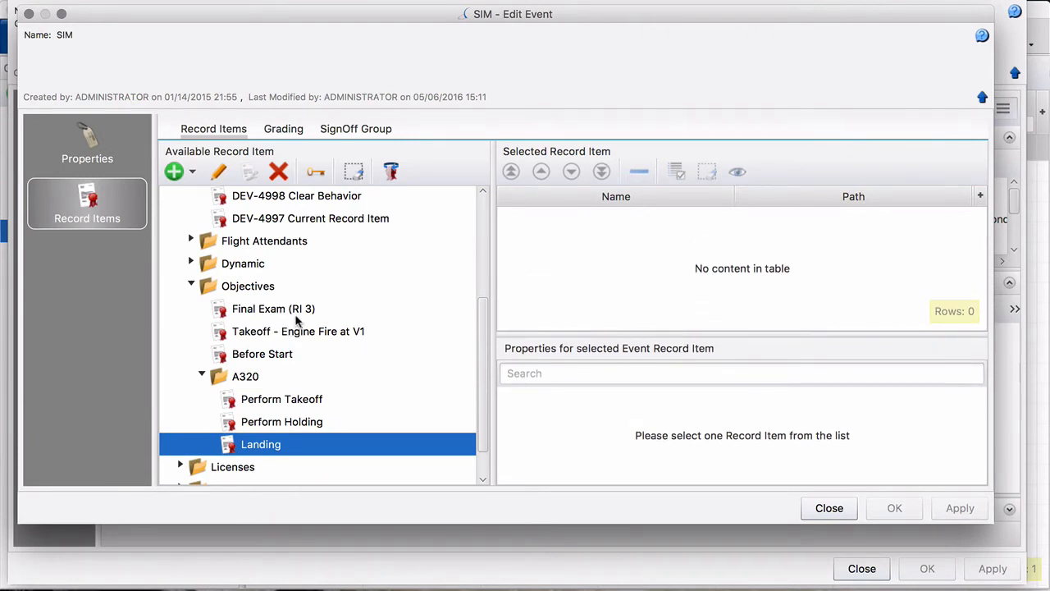
{"action": "scroll", "coordinate": [291, 328], "scroll_direction": "up", "scroll_amount": 5}
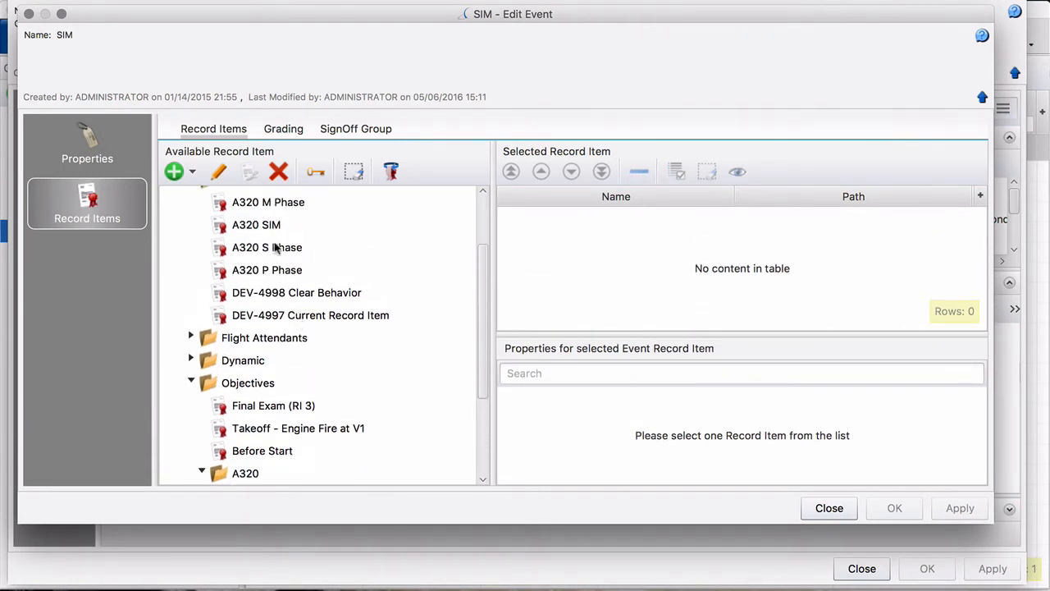
{"action": "left_click_drag", "start_coordinate": [267, 228], "coordinate": [608, 271]}
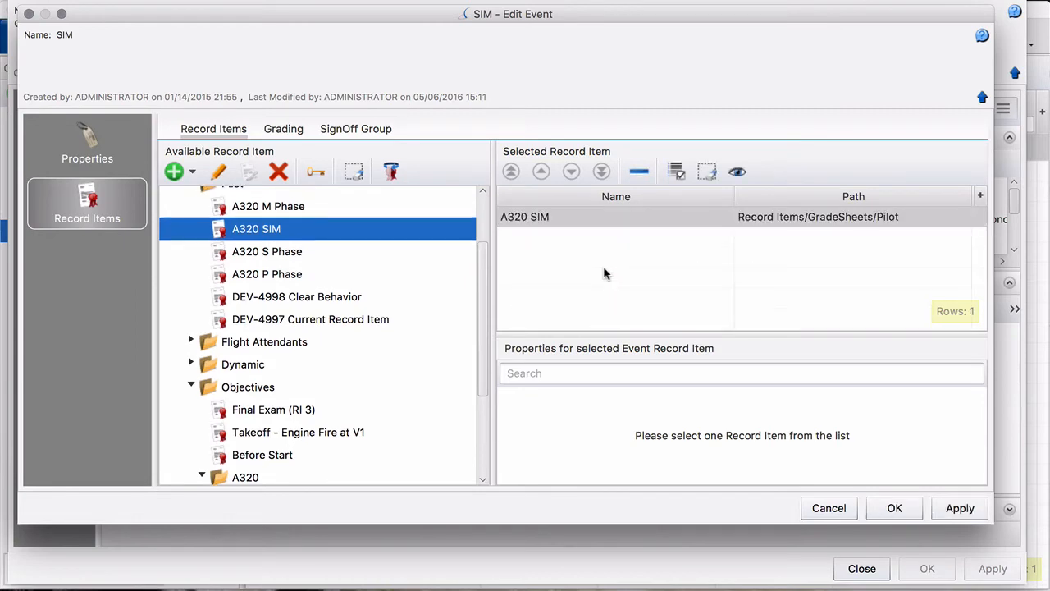
{"action": "left_click", "coordinate": [287, 131]}
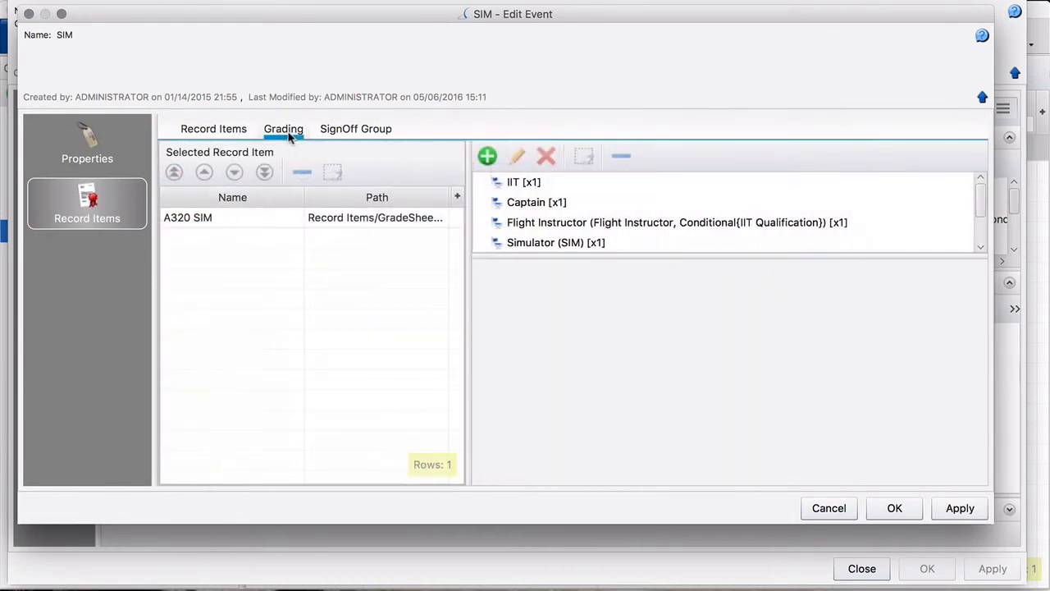
- Have Flight Instructor grade Captain and First Officer on A320 SIM
{"action": "left_click", "coordinate": [254, 223]}
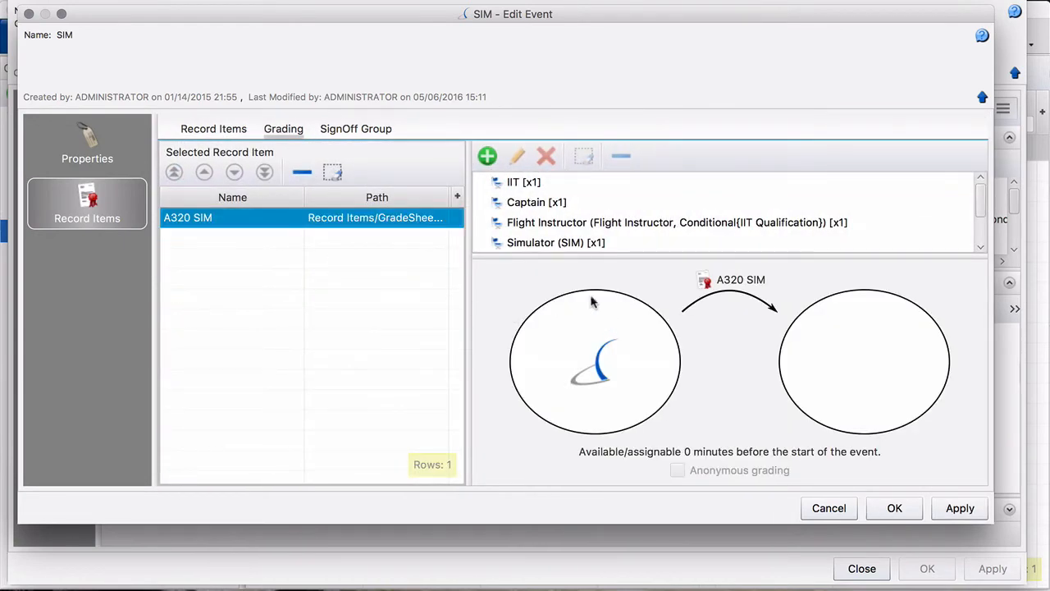
{"action": "left_click", "coordinate": [552, 225]}
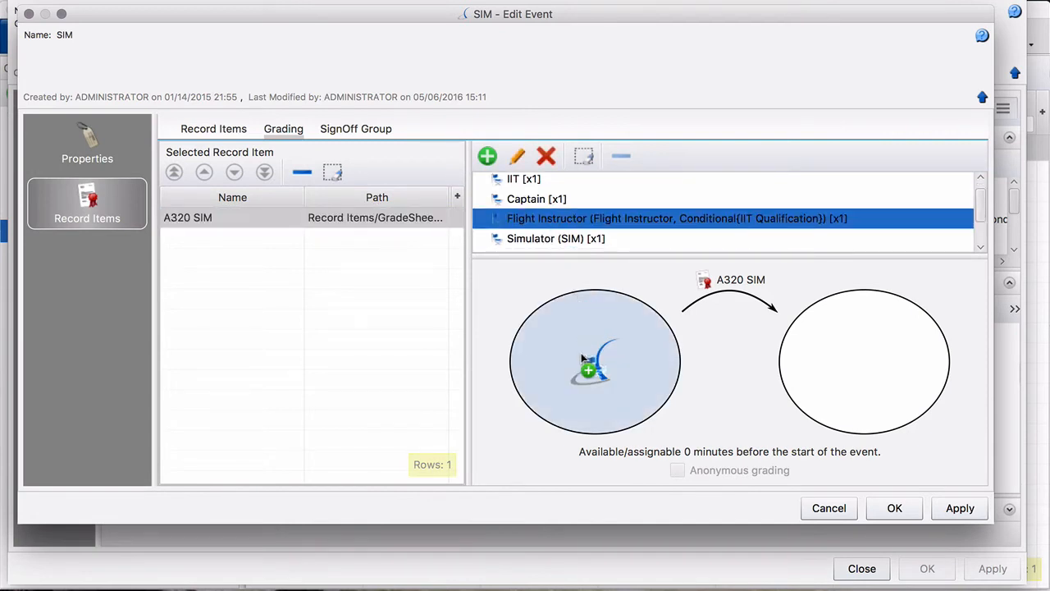
{"action": "left_click", "coordinate": [531, 202]}
{"action": "scroll", "coordinate": [640, 229], "scroll_direction": "down", "scroll_amount": 1}
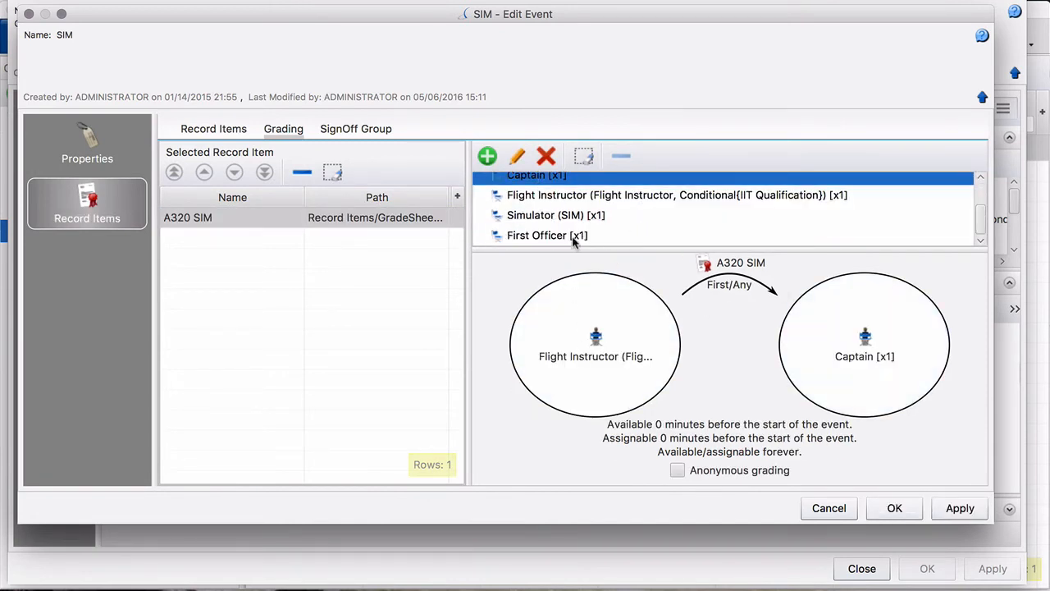
{"action": "left_click_drag", "start_coordinate": [574, 238], "coordinate": [895, 379]}
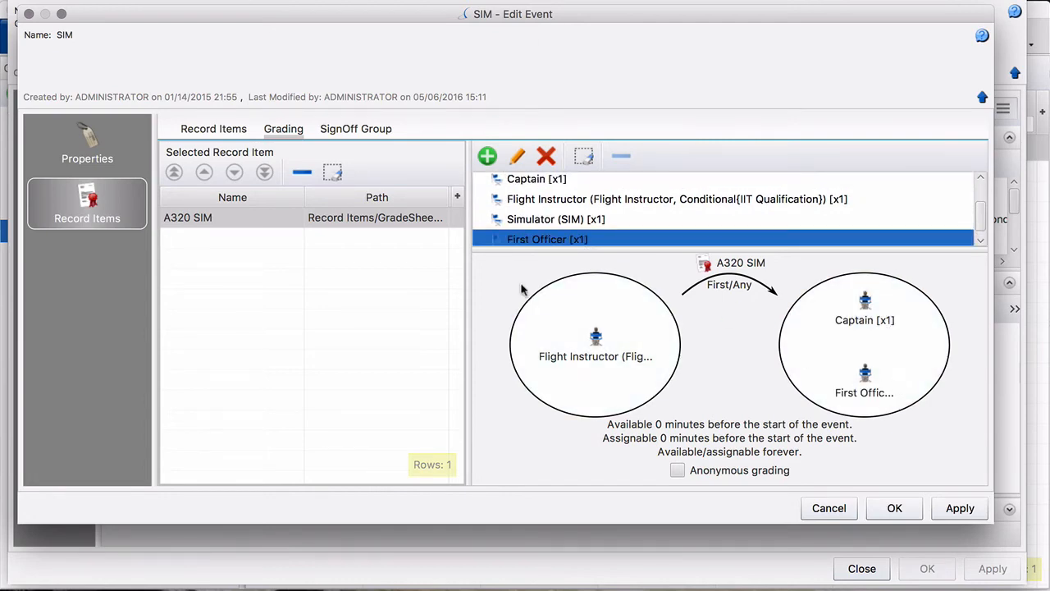
{"action": "left_click", "coordinate": [228, 134]}
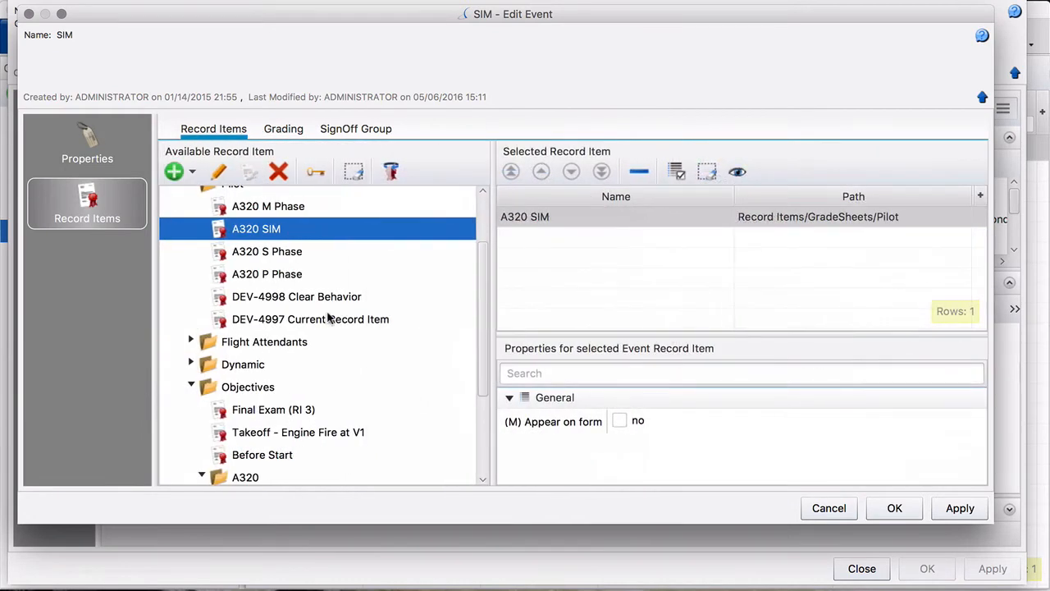
- Add Perform Takeoff, Perform Holding and Landing to the SIM event's selected record items
{"action": "scroll", "coordinate": [328, 318], "scroll_direction": "down", "scroll_amount": 2}
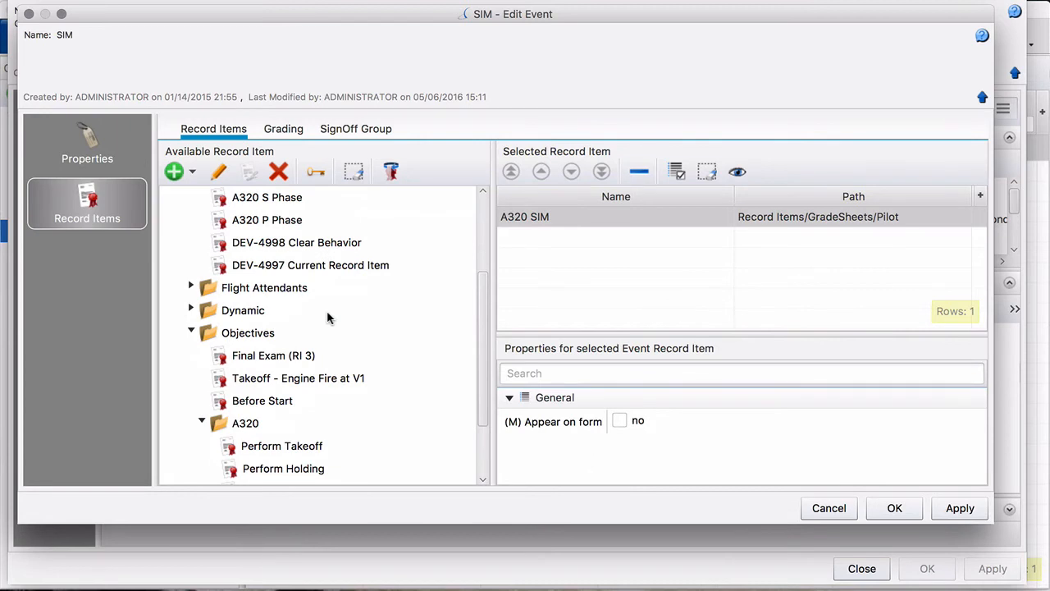
{"action": "scroll", "coordinate": [327, 318], "scroll_direction": "down", "scroll_amount": 2}
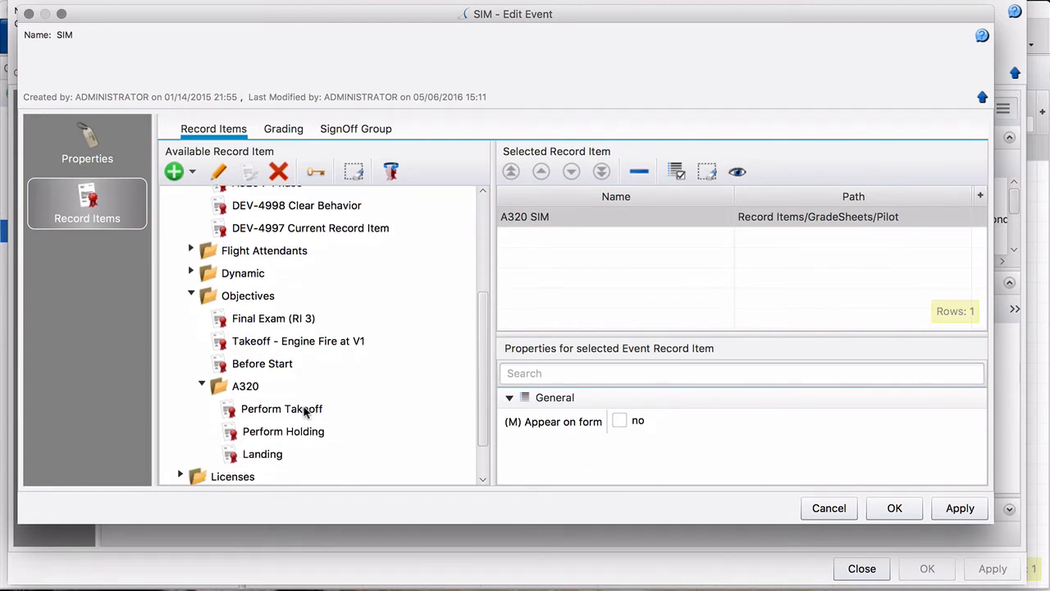
{"action": "left_click_drag", "start_coordinate": [304, 412], "coordinate": [520, 300]}
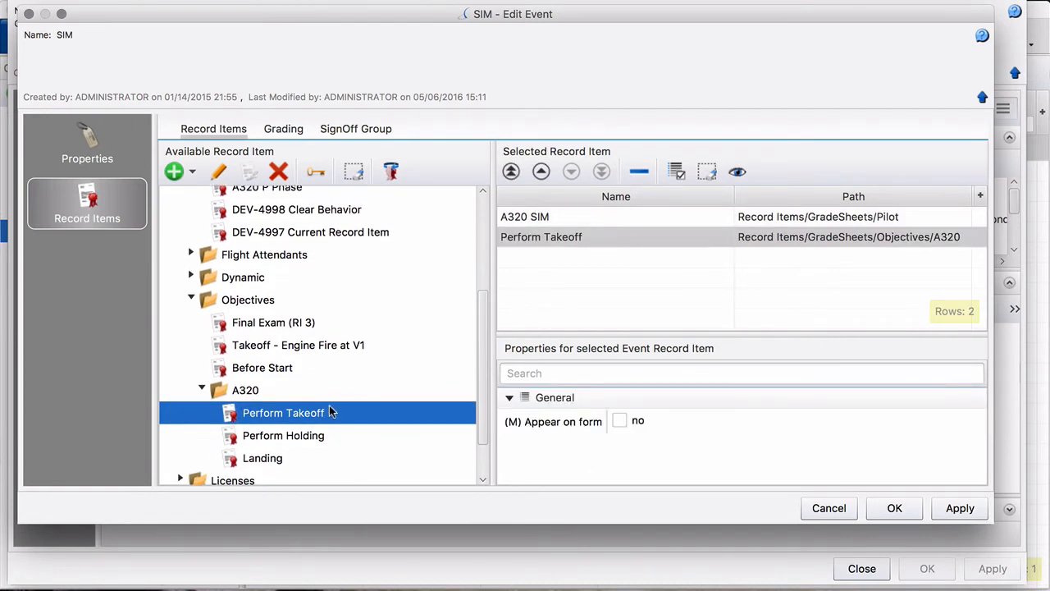
{"action": "left_click_drag", "start_coordinate": [312, 441], "coordinate": [515, 313]}
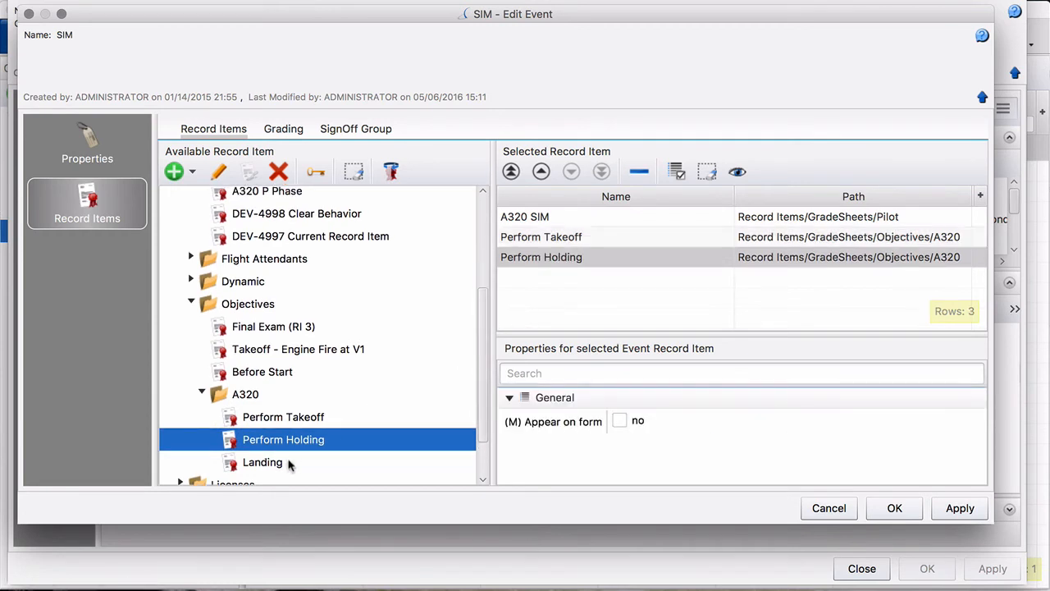
{"action": "left_click_drag", "start_coordinate": [290, 465], "coordinate": [546, 320]}
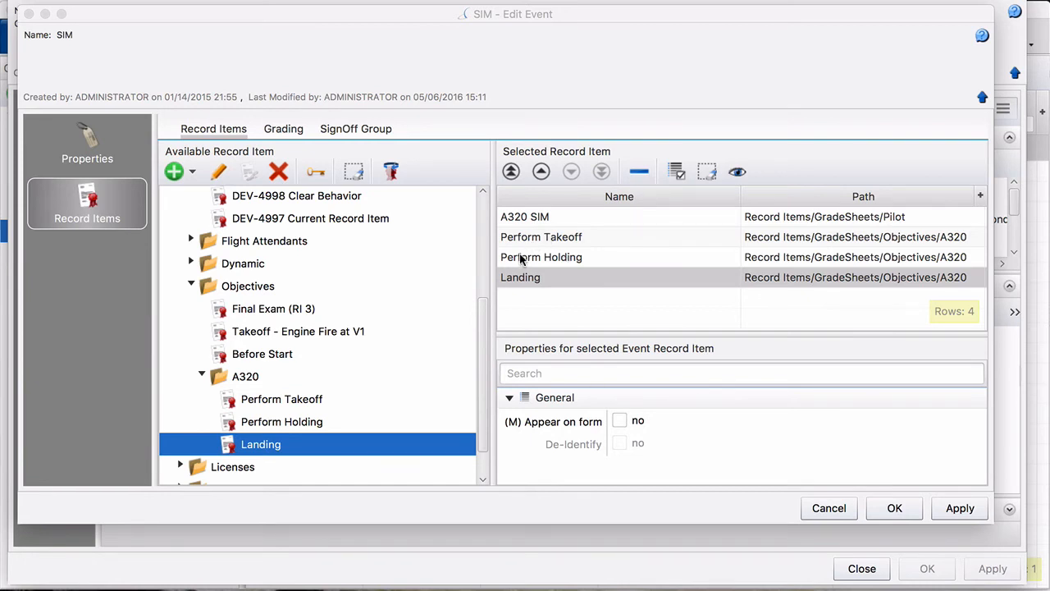
- Tick Appear on form for Landing, Perform Holding and Perform Takeoff
{"action": "left_click", "coordinate": [517, 218]}
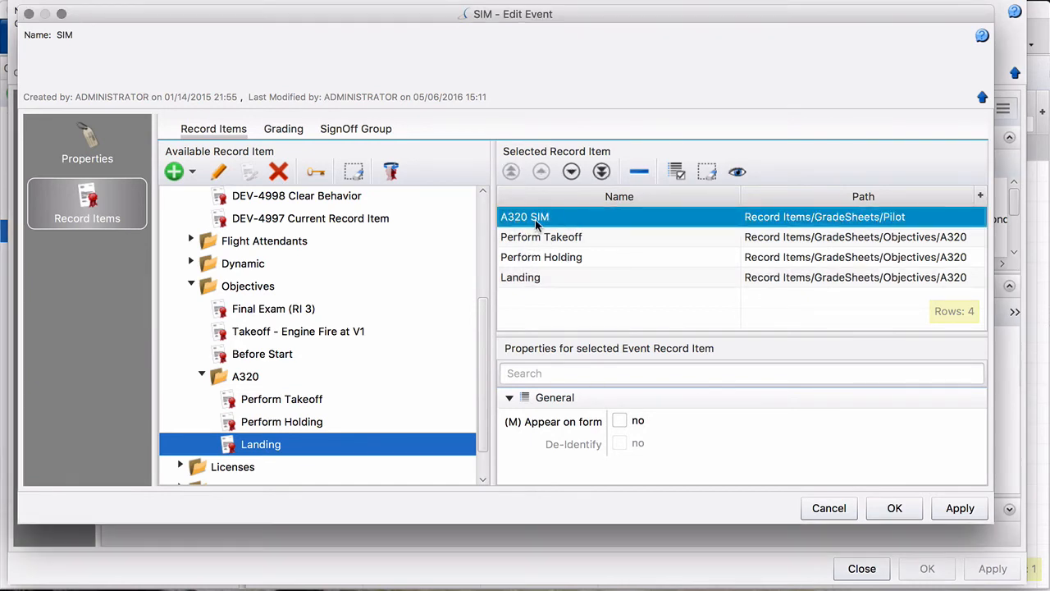
{"action": "left_click", "coordinate": [530, 280]}
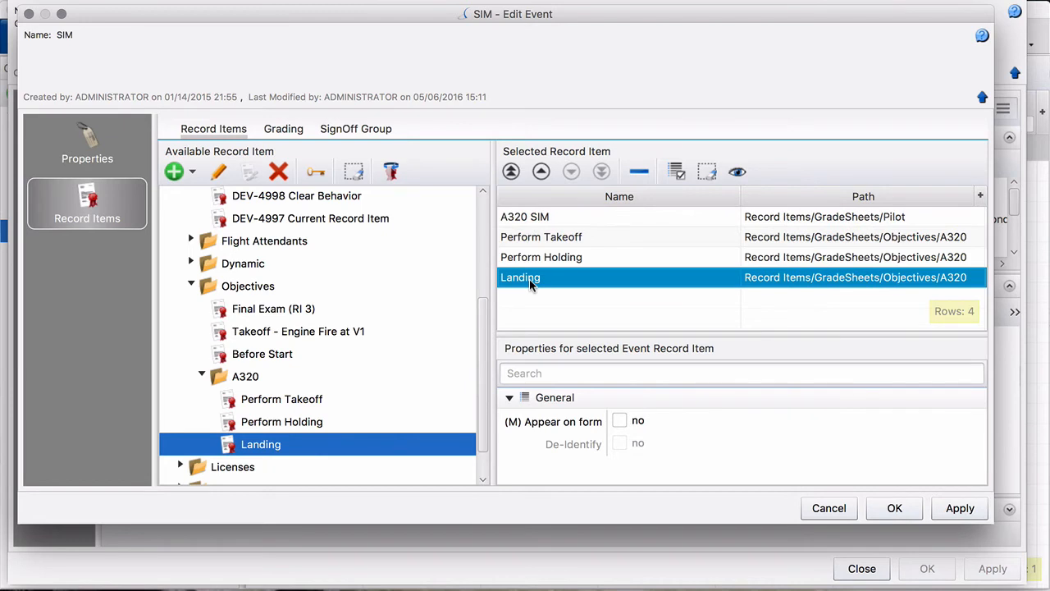
{"action": "left_click", "coordinate": [620, 421]}
{"action": "left_click", "coordinate": [619, 421]}
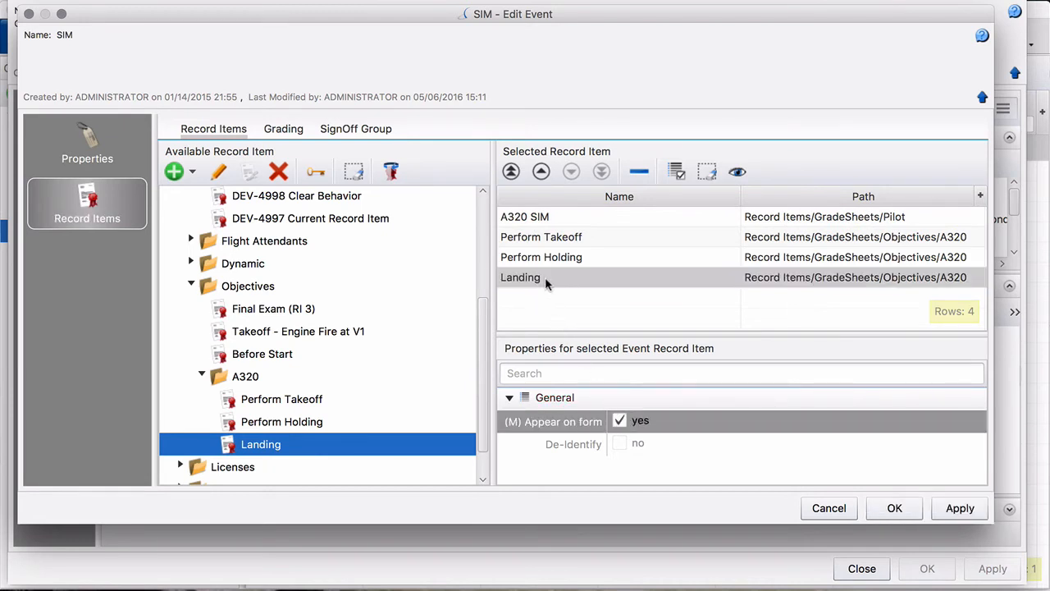
{"action": "left_click", "coordinate": [545, 258]}
{"action": "left_click", "coordinate": [619, 421]}
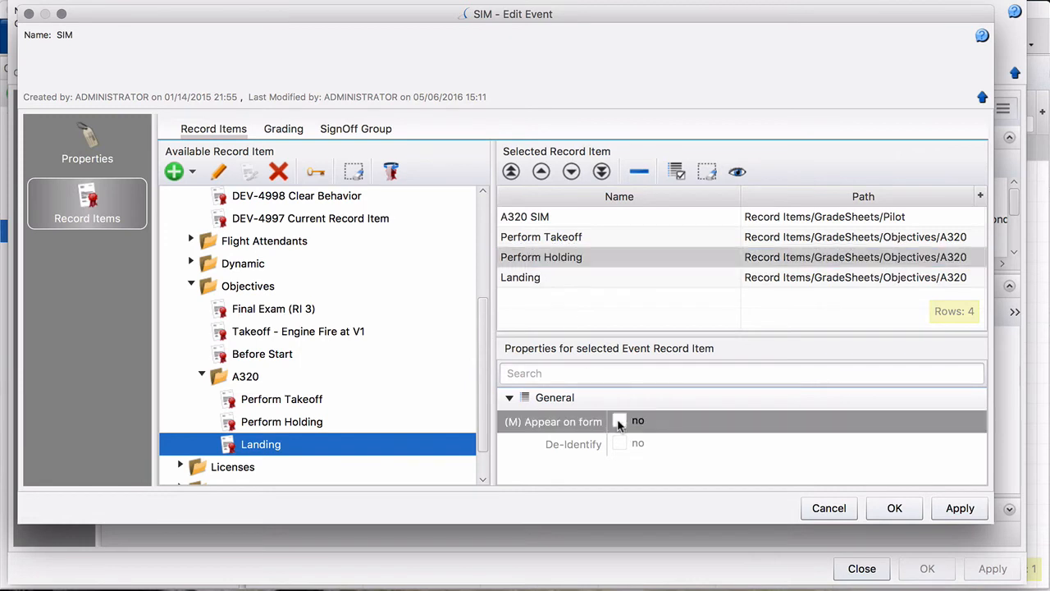
{"action": "left_click", "coordinate": [535, 238]}
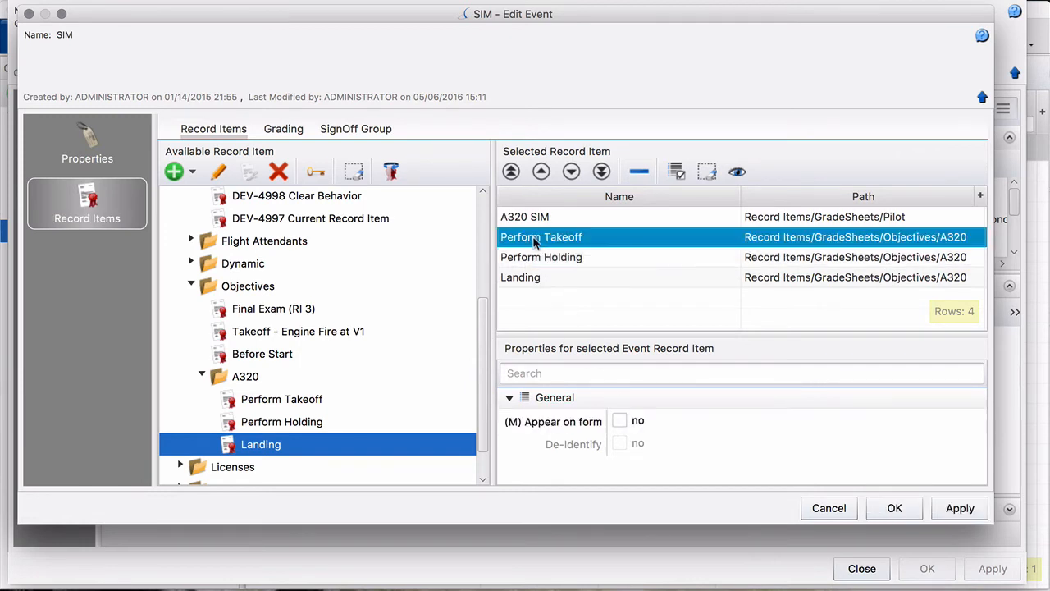
{"action": "left_click", "coordinate": [620, 420]}
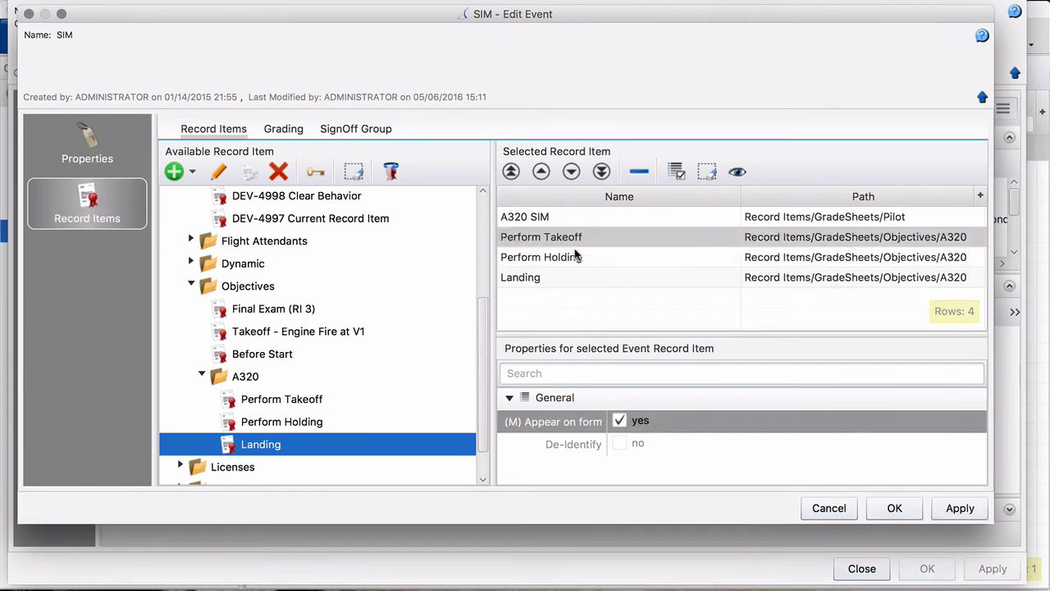
- Move Landing above Perform Holding, then confirm the SIM event and A320 RT product design
{"action": "left_click", "coordinate": [538, 281]}
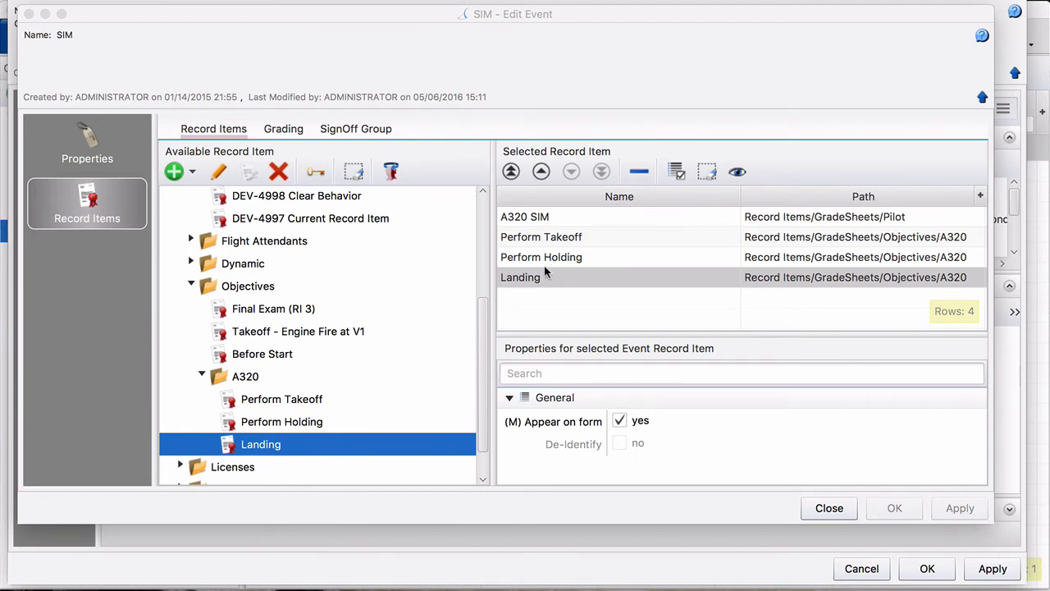
{"action": "left_click_drag", "start_coordinate": [544, 280], "coordinate": [543, 252]}
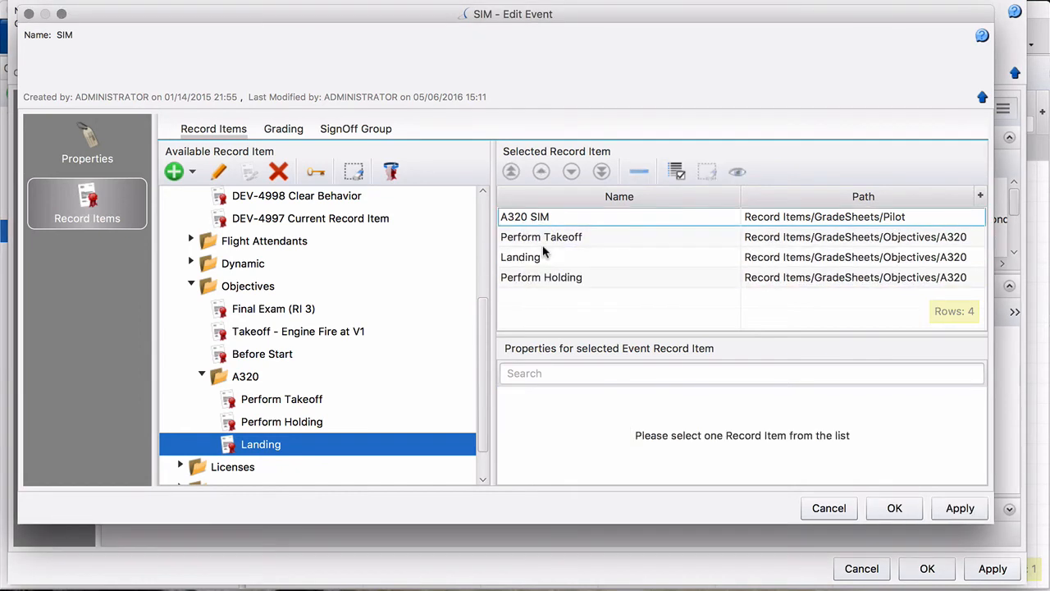
{"action": "left_click", "coordinate": [545, 256]}
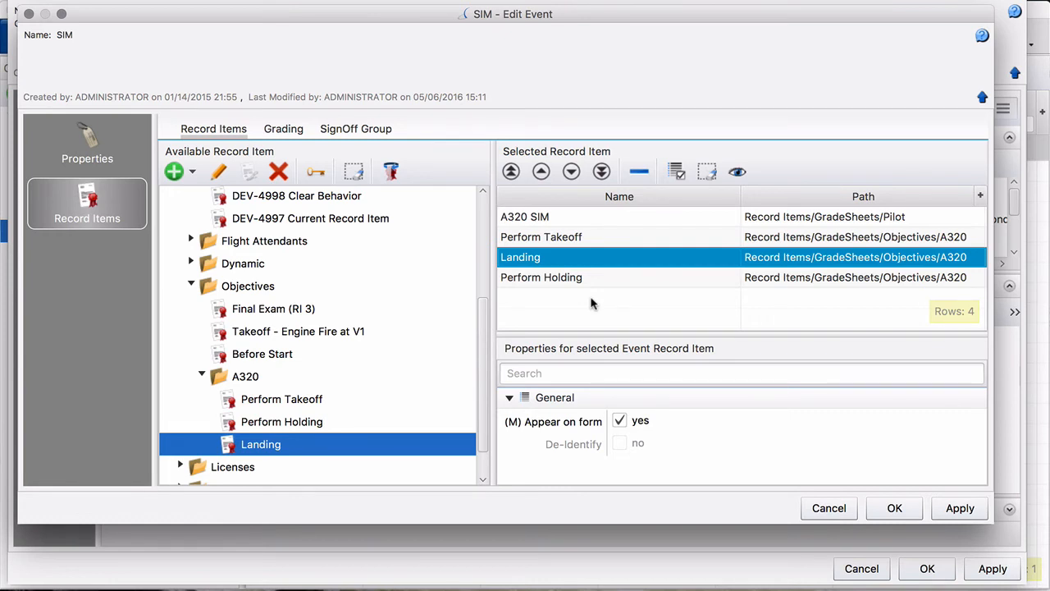
{"action": "left_click", "coordinate": [892, 509]}
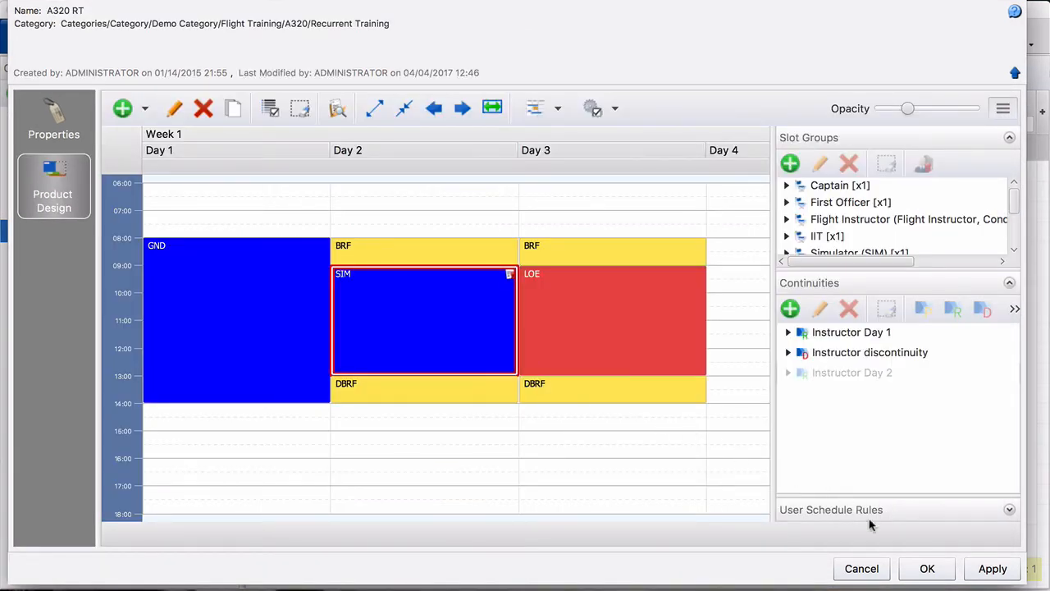
{"action": "left_click", "coordinate": [925, 570]}
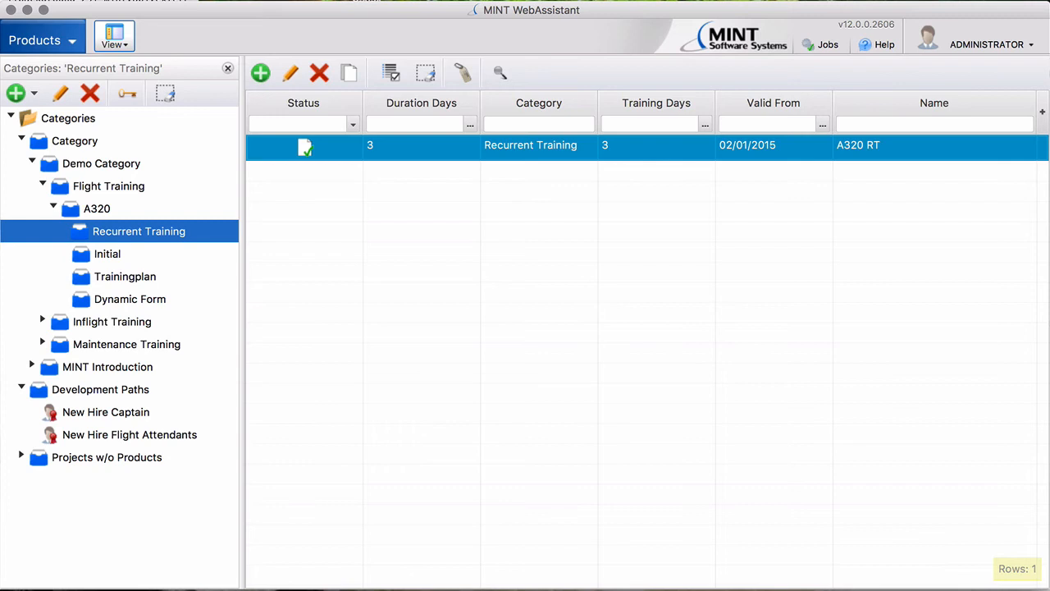
- Switch to the MINT module and start a new Recurrent Training request at Kiel
{"action": "left_click", "coordinate": [70, 47]}
{"action": "left_click", "coordinate": [87, 208]}
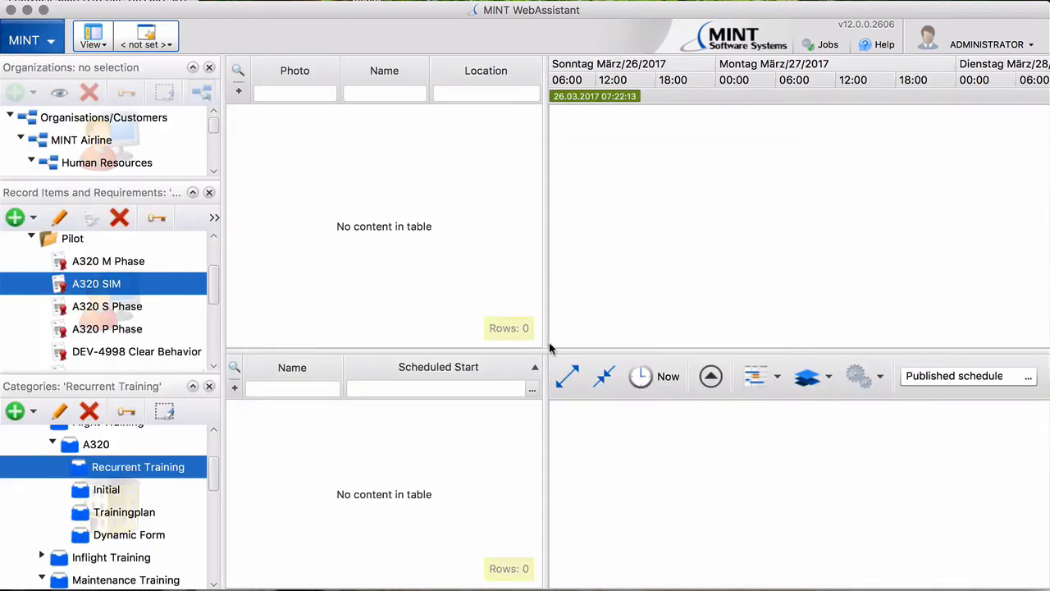
{"action": "right_click", "coordinate": [316, 215]}
{"action": "mouse_move", "coordinate": [387, 238]}
{"action": "left_click", "coordinate": [600, 242]}
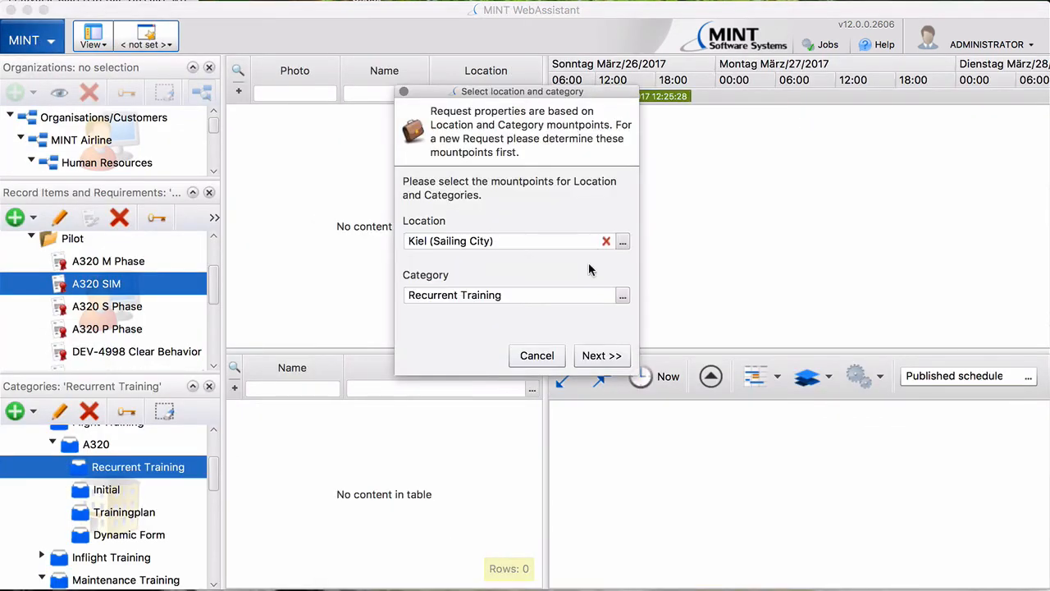
{"action": "left_click", "coordinate": [599, 361]}
- Name the request REC A320, set its period to April 1, 2017, ignore holidays, and save
{"action": "left_click", "coordinate": [432, 180]}
{"action": "type", "text": "REC A320"}
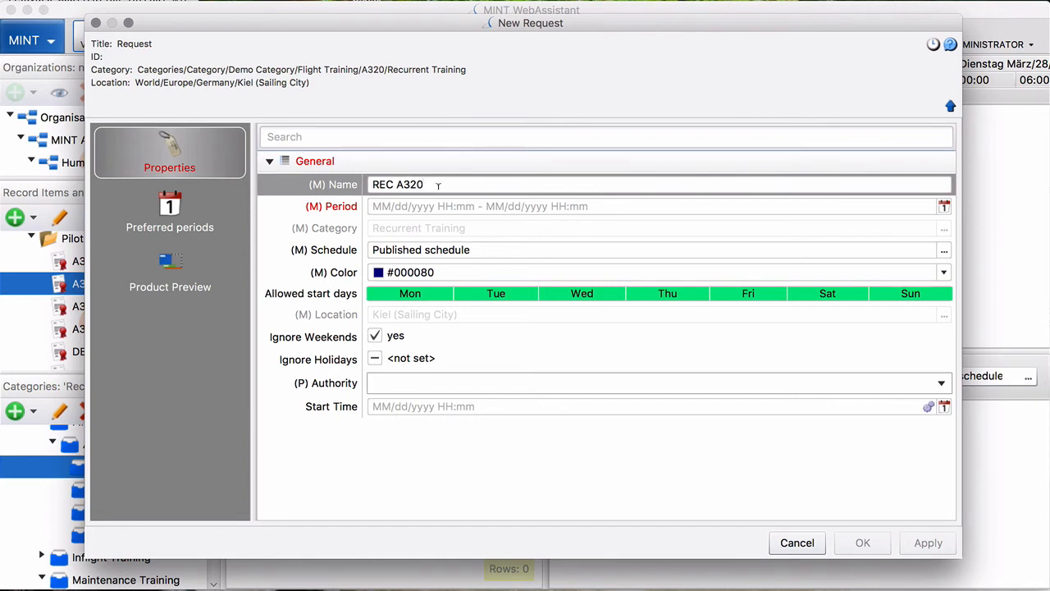
{"action": "left_click", "coordinate": [452, 200]}
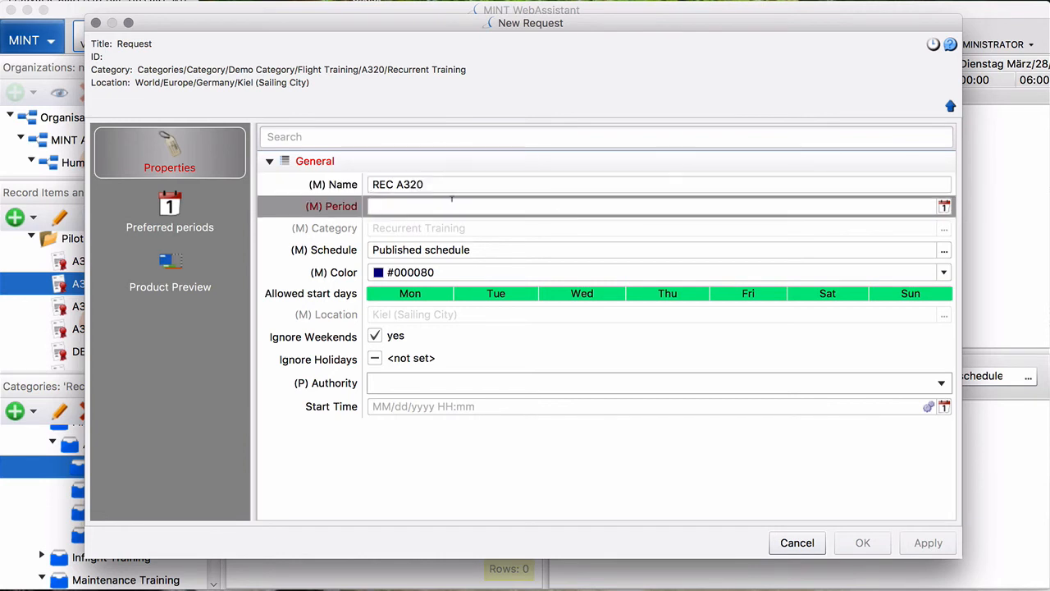
{"action": "left_click", "coordinate": [945, 206]}
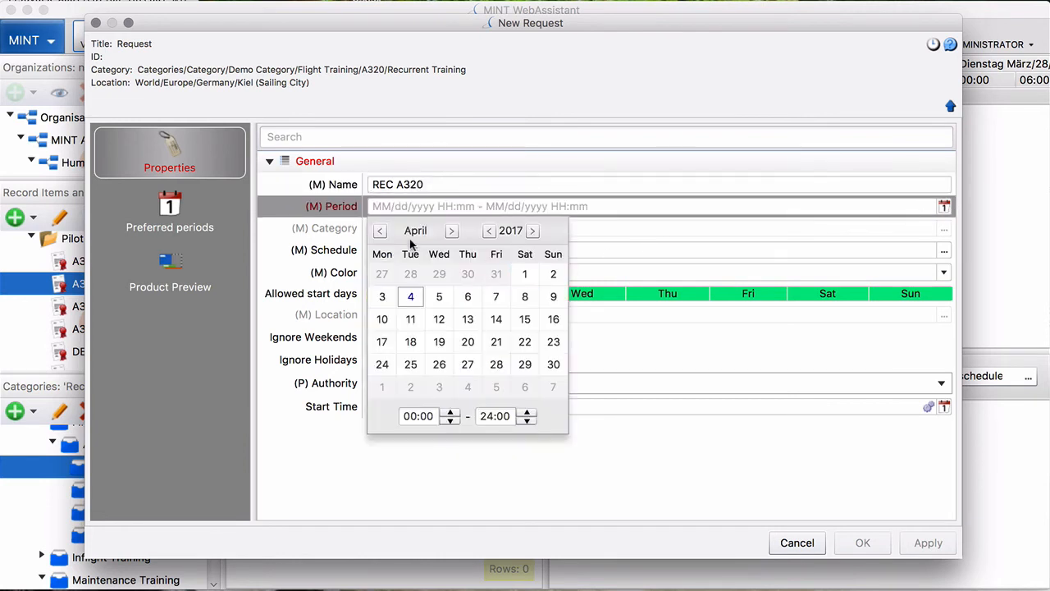
{"action": "left_click", "coordinate": [525, 275]}
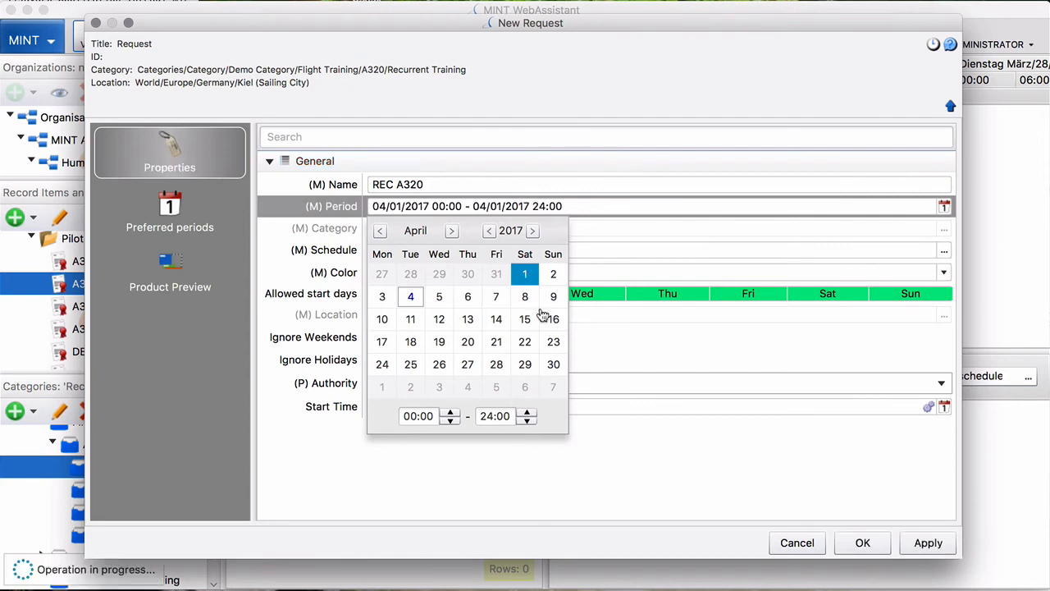
{"action": "left_click", "coordinate": [608, 365]}
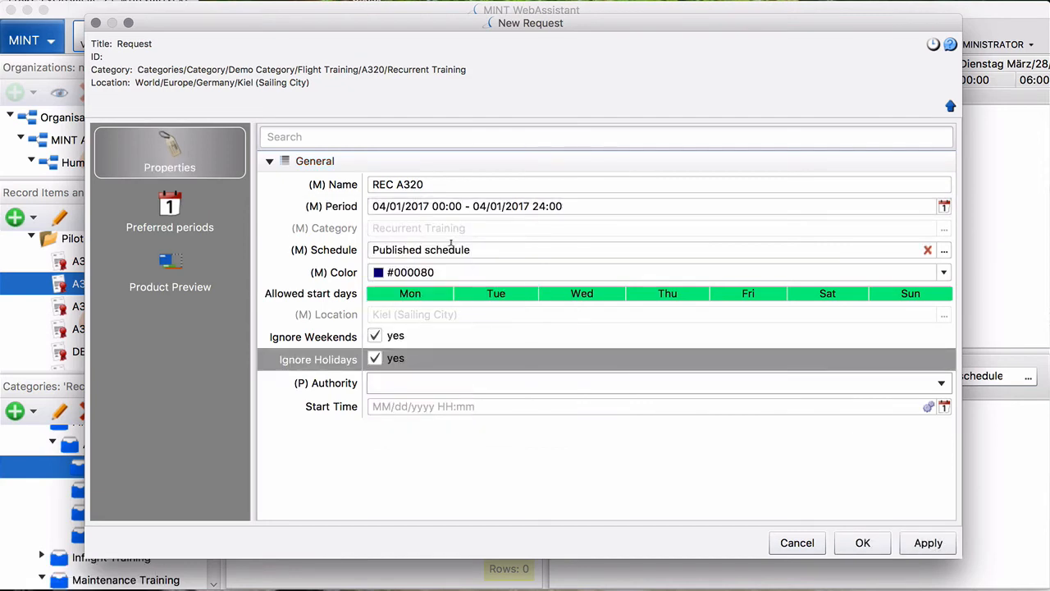
{"action": "left_click", "coordinate": [858, 544]}
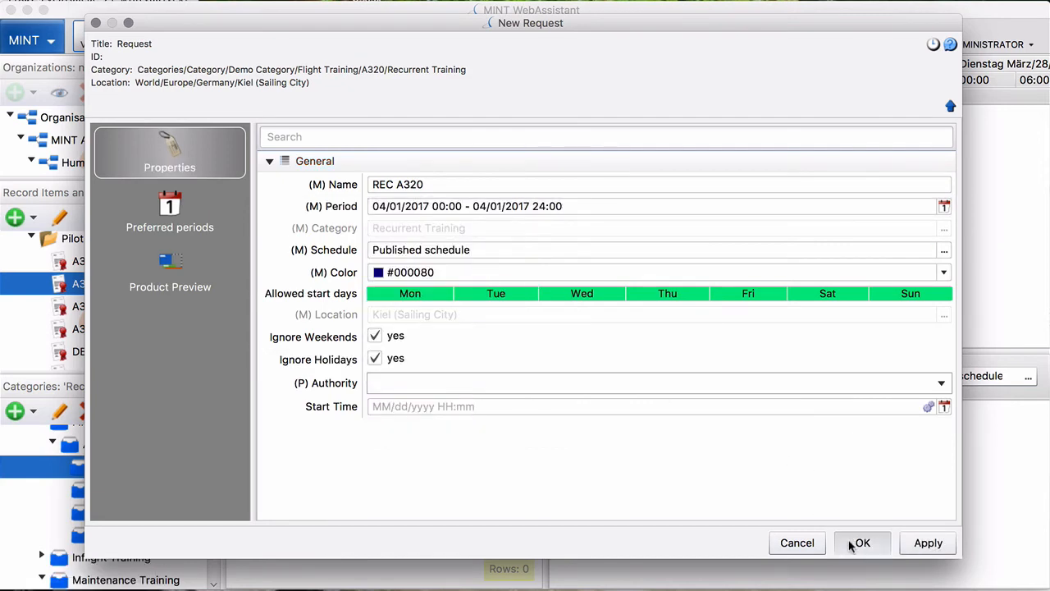
{"action": "right_click", "coordinate": [436, 417]}
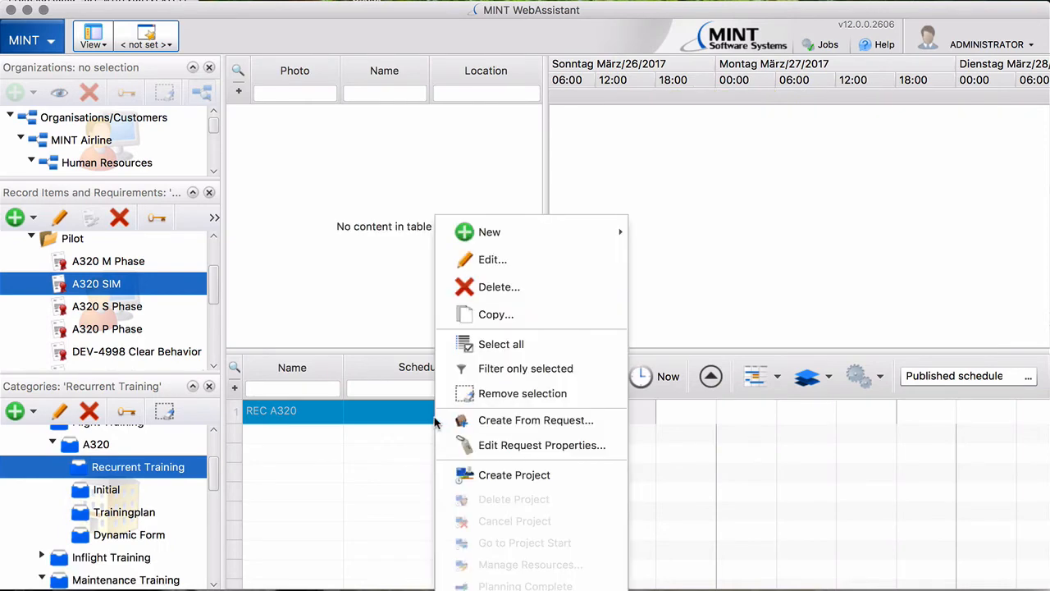
- Create a project from REC A320 and auto-schedule it, filling all 14 slots at EUR 7.820
{"action": "left_click", "coordinate": [525, 475]}
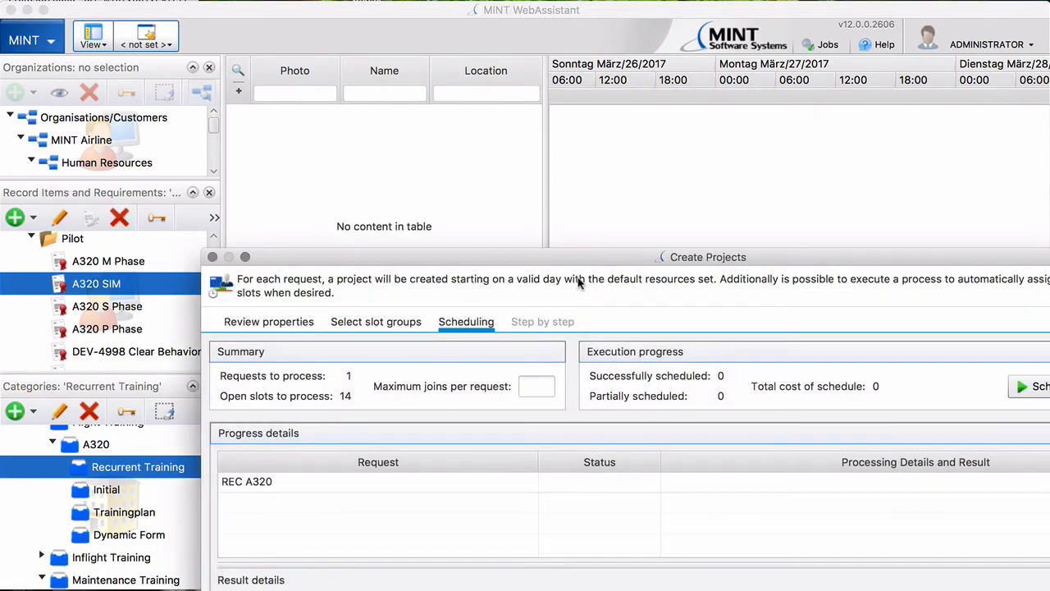
{"action": "left_click_drag", "start_coordinate": [575, 257], "coordinate": [411, 64]}
{"action": "left_click", "coordinate": [853, 188]}
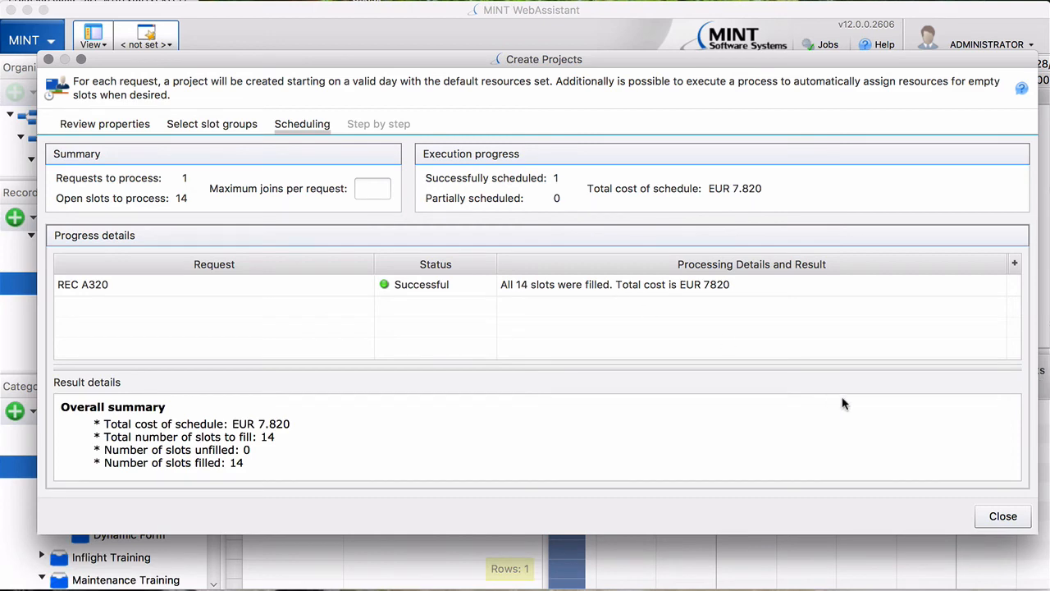
{"action": "left_click", "coordinate": [997, 518]}
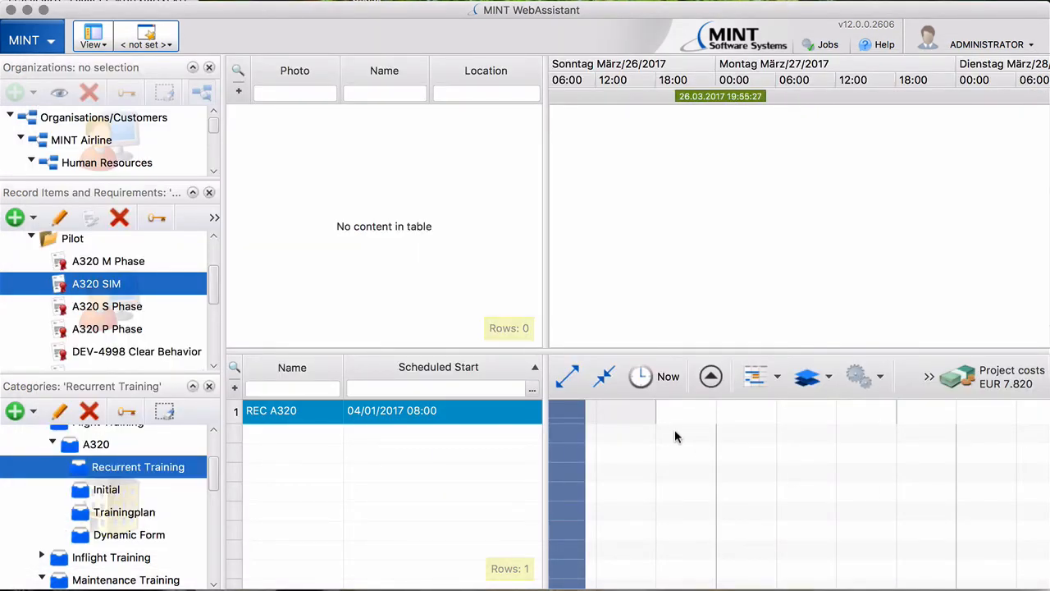
{"action": "left_click", "coordinate": [214, 218]}
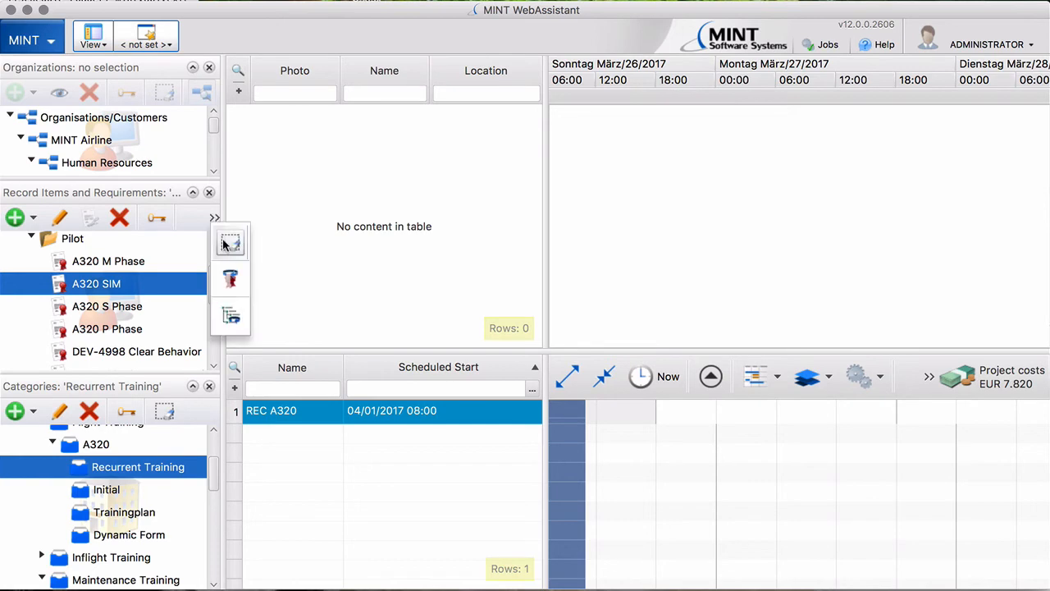
- Load all 44 resources and move the timeline to REC A320's SIM session on 2 April 2017
{"action": "left_click", "coordinate": [229, 242]}
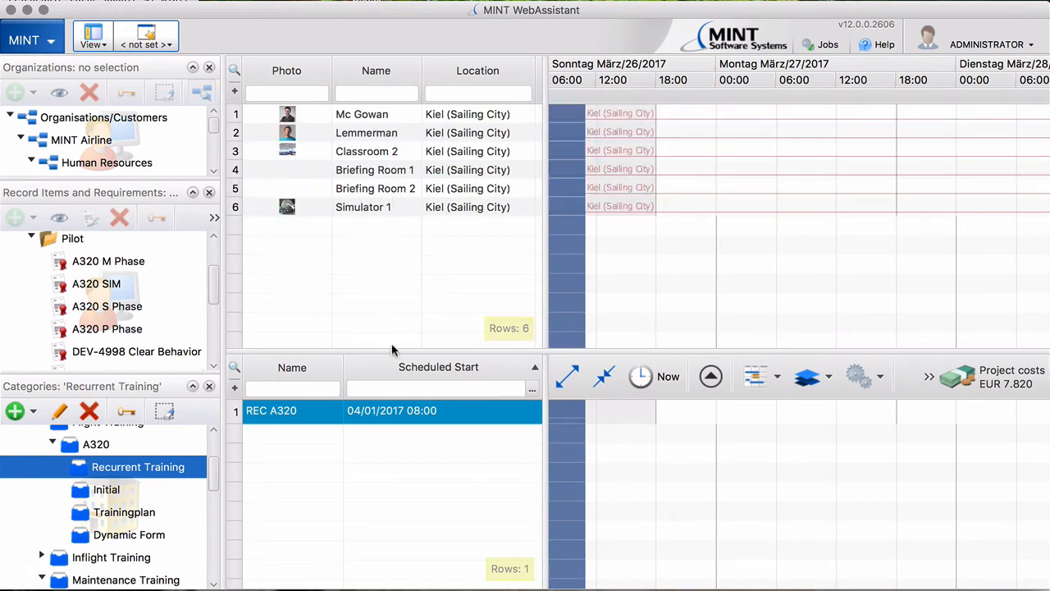
{"action": "right_click", "coordinate": [423, 417]}
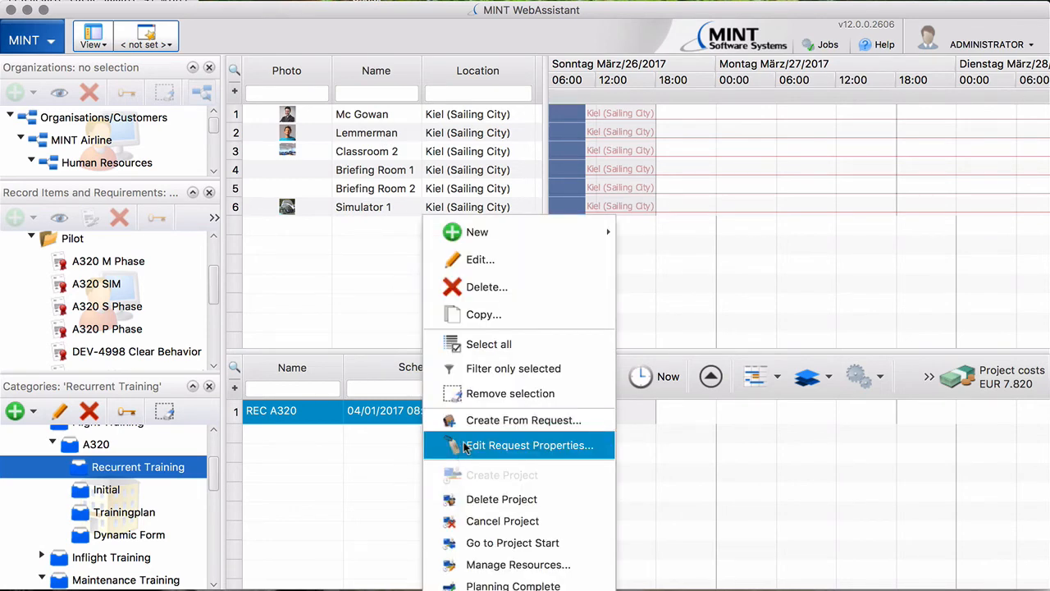
{"action": "left_click", "coordinate": [476, 542]}
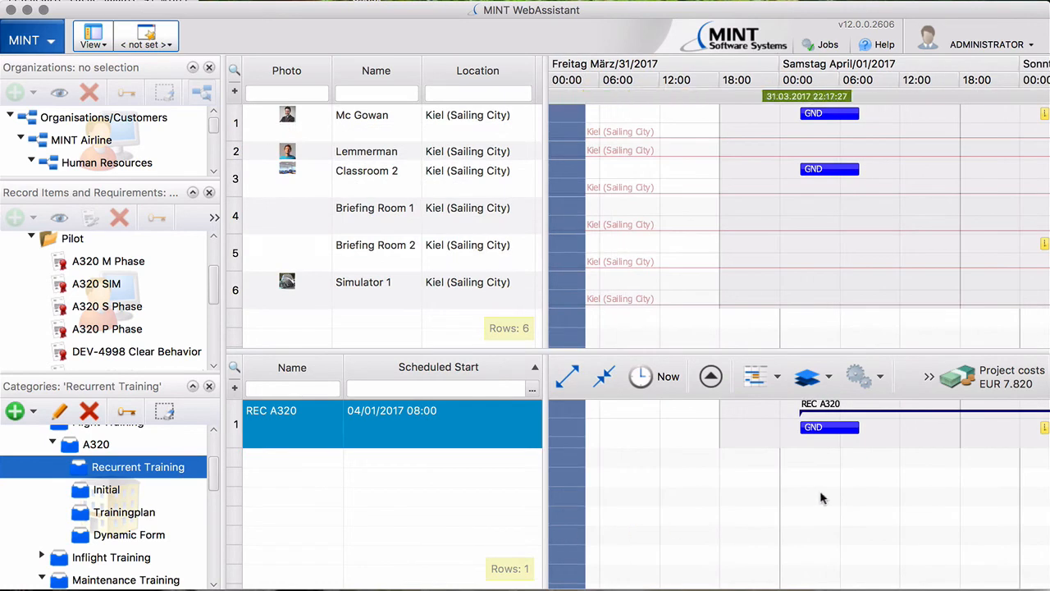
{"action": "left_click_drag", "start_coordinate": [966, 511], "coordinate": [720, 511]}
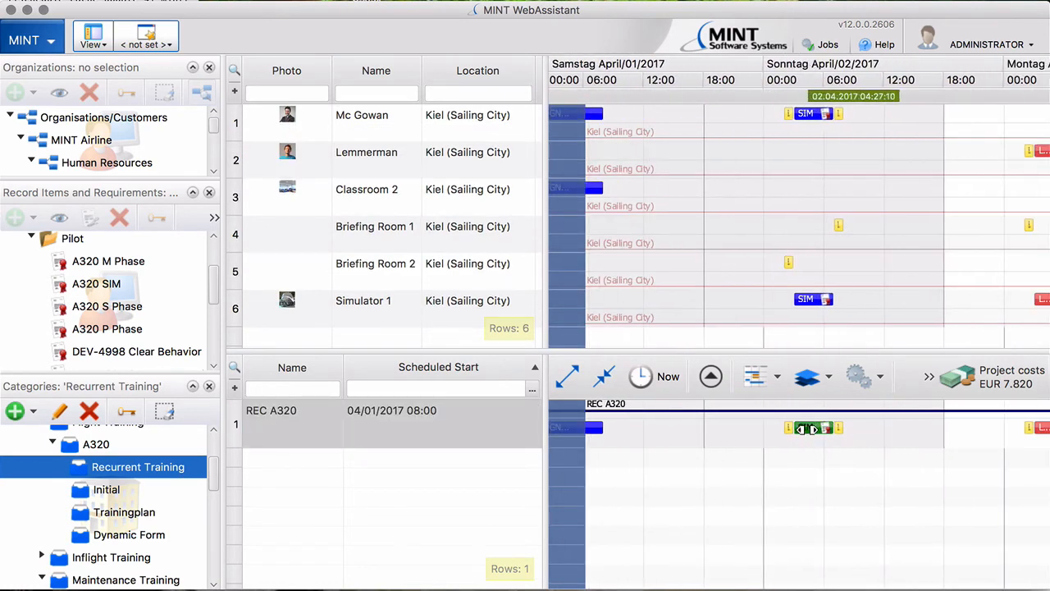
{"action": "mouse_move", "coordinate": [807, 430]}
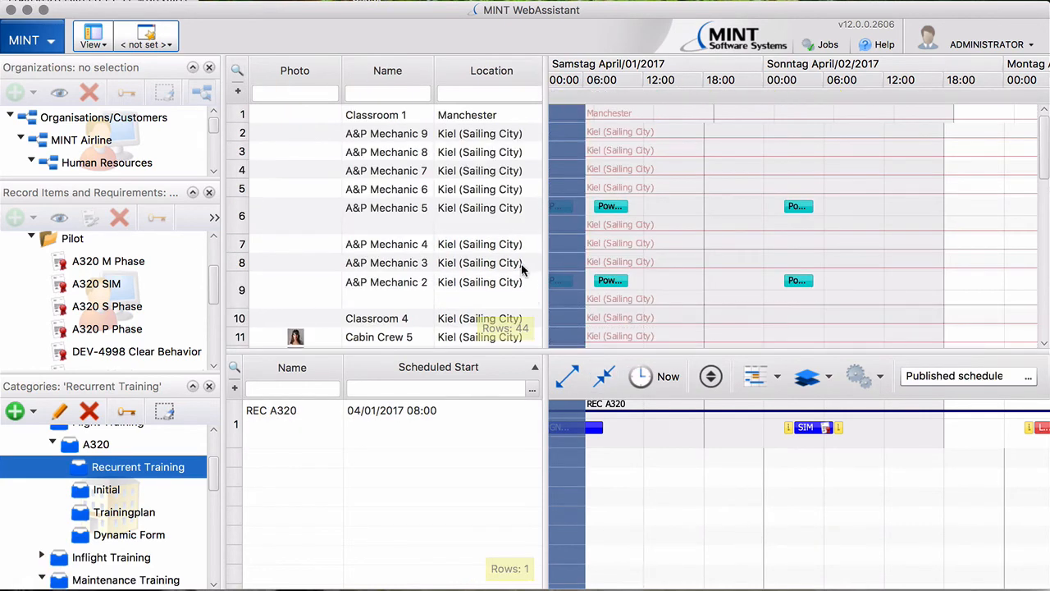
- Assign Captain 6 to REC A320 in the Captain role
{"action": "scroll", "coordinate": [420, 195], "scroll_direction": "down", "scroll_amount": 5}
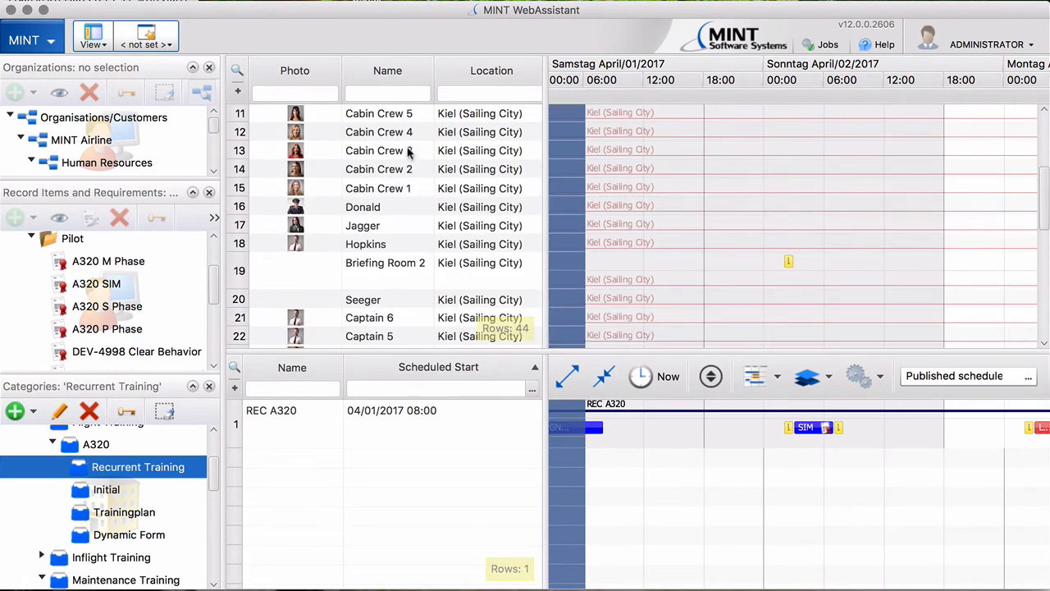
{"action": "scroll", "coordinate": [410, 156], "scroll_direction": "down", "scroll_amount": 1}
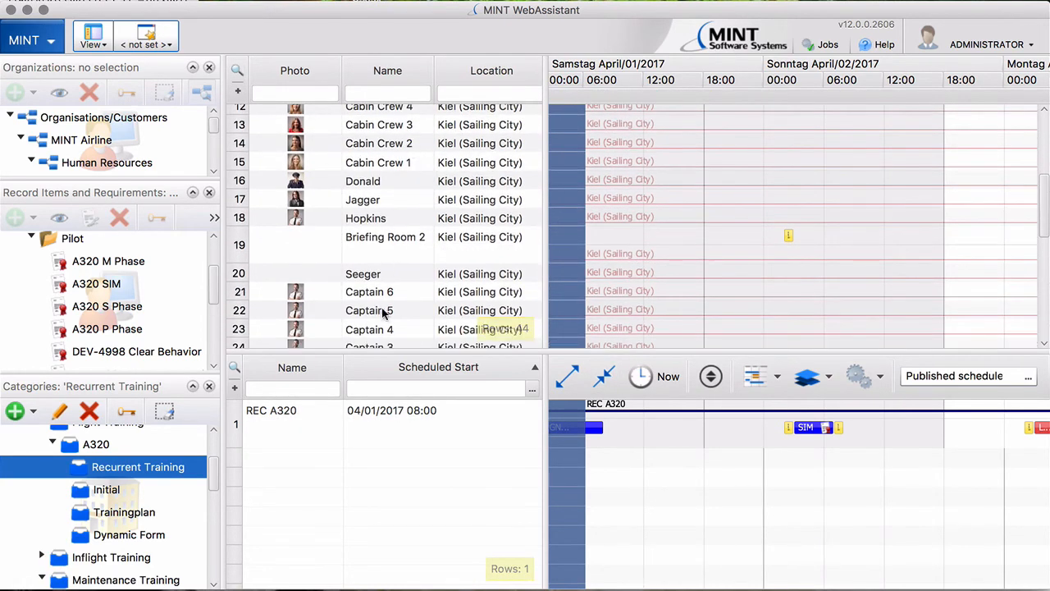
{"action": "left_click", "coordinate": [378, 289]}
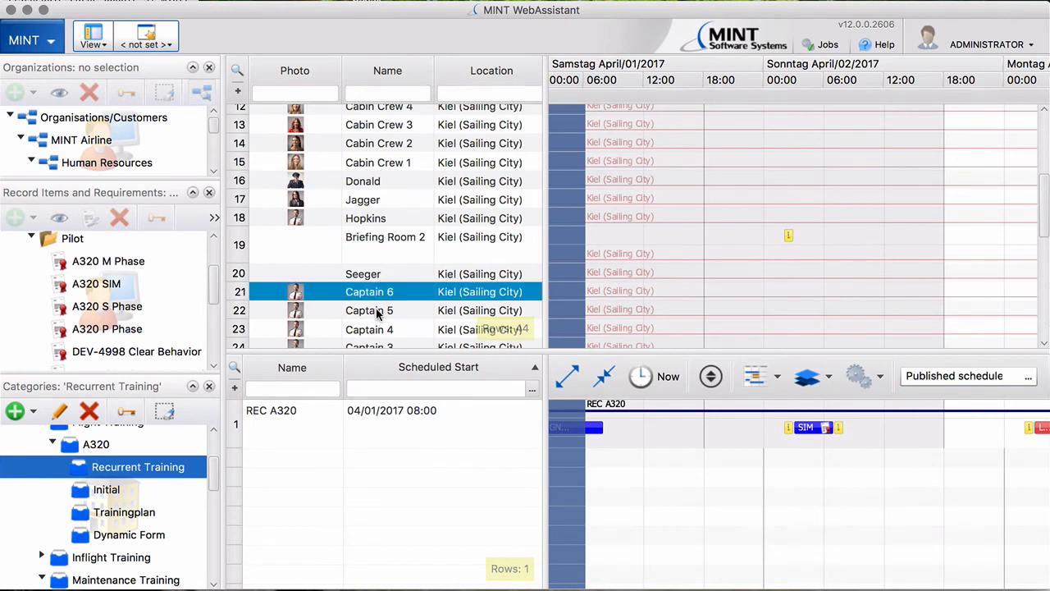
{"action": "left_click_drag", "start_coordinate": [374, 292], "coordinate": [433, 417]}
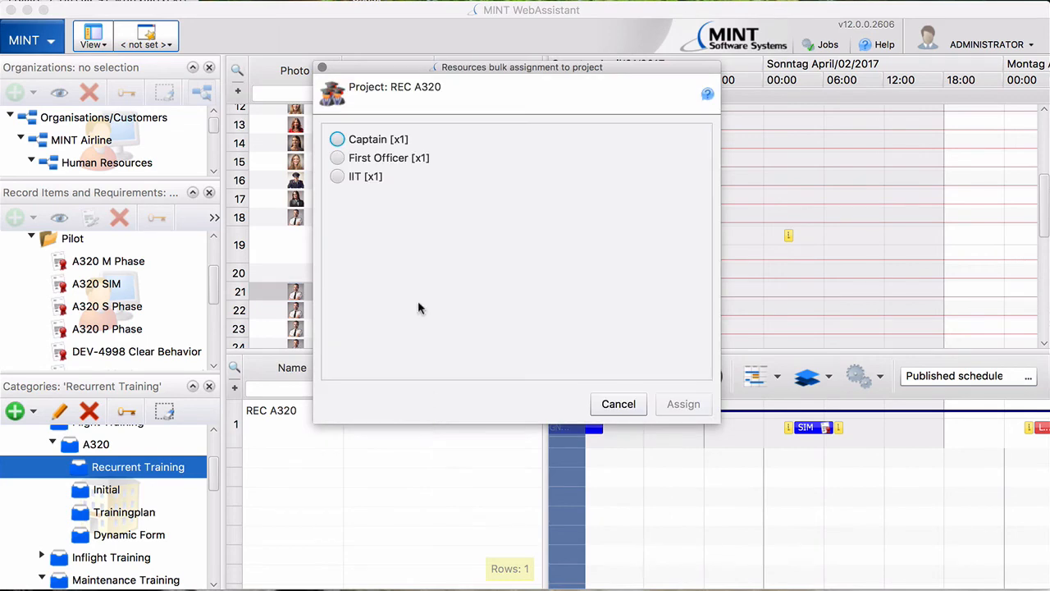
{"action": "left_click", "coordinate": [337, 139]}
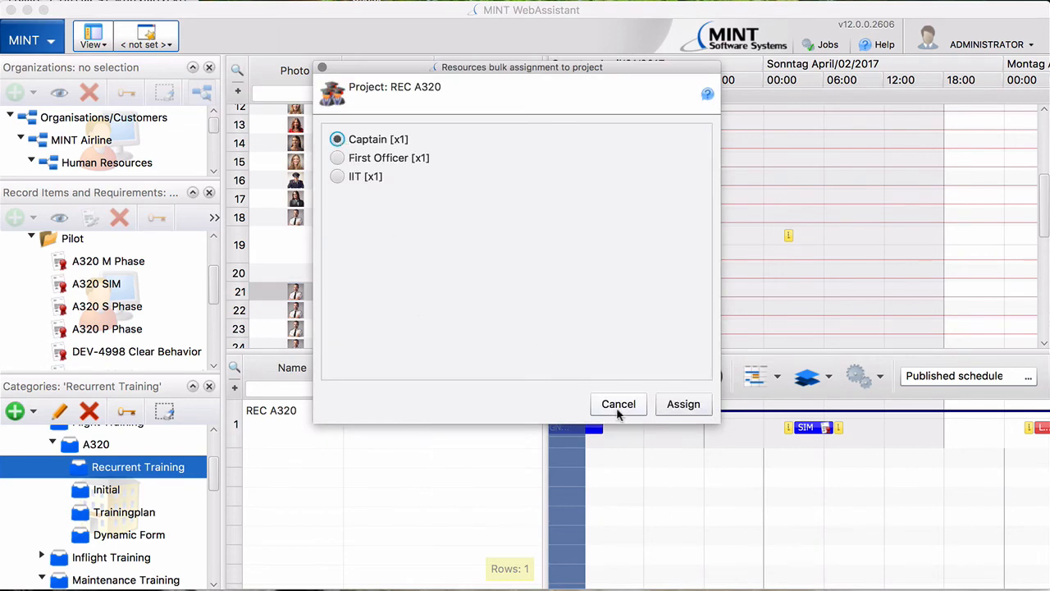
{"action": "left_click", "coordinate": [680, 405]}
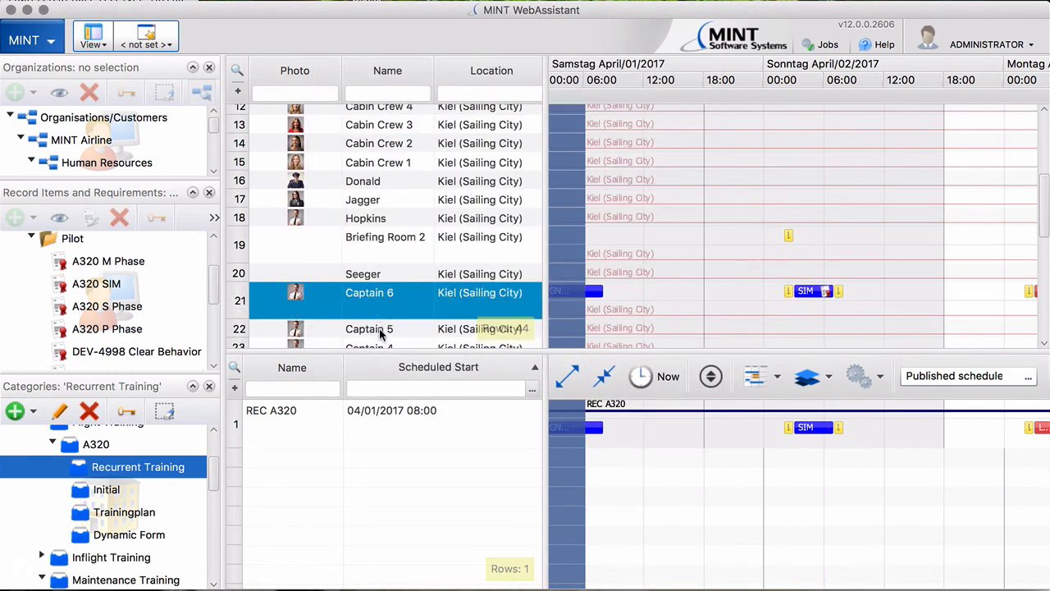
- Assign Captain 5 to REC A320 as First Officer, raising costs to EUR 15.740
{"action": "left_click", "coordinate": [378, 329]}
{"action": "left_click_drag", "start_coordinate": [378, 329], "coordinate": [378, 416]}
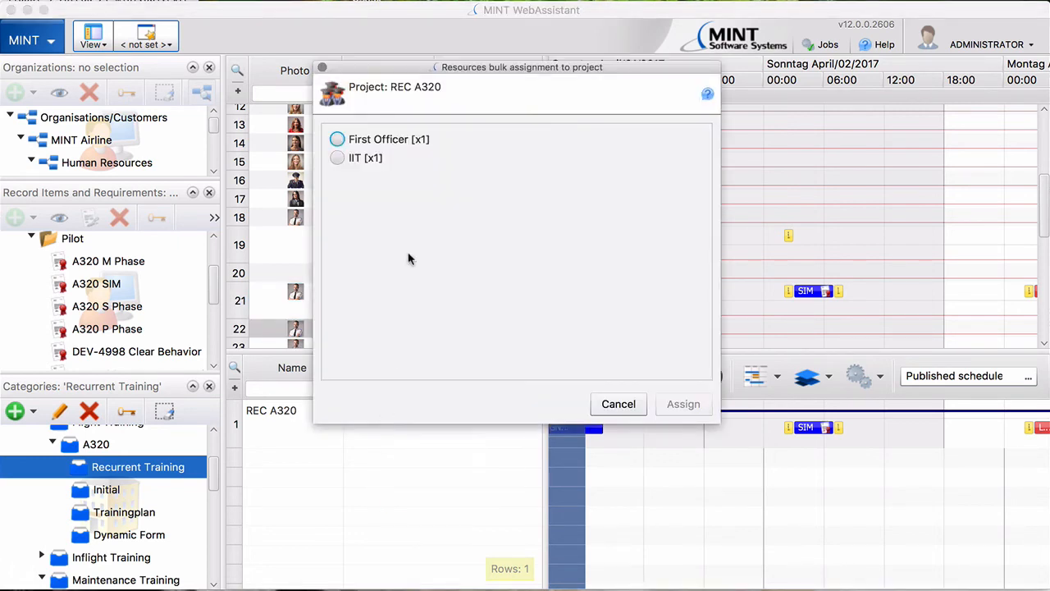
{"action": "left_click", "coordinate": [338, 139]}
{"action": "left_click", "coordinate": [683, 404]}
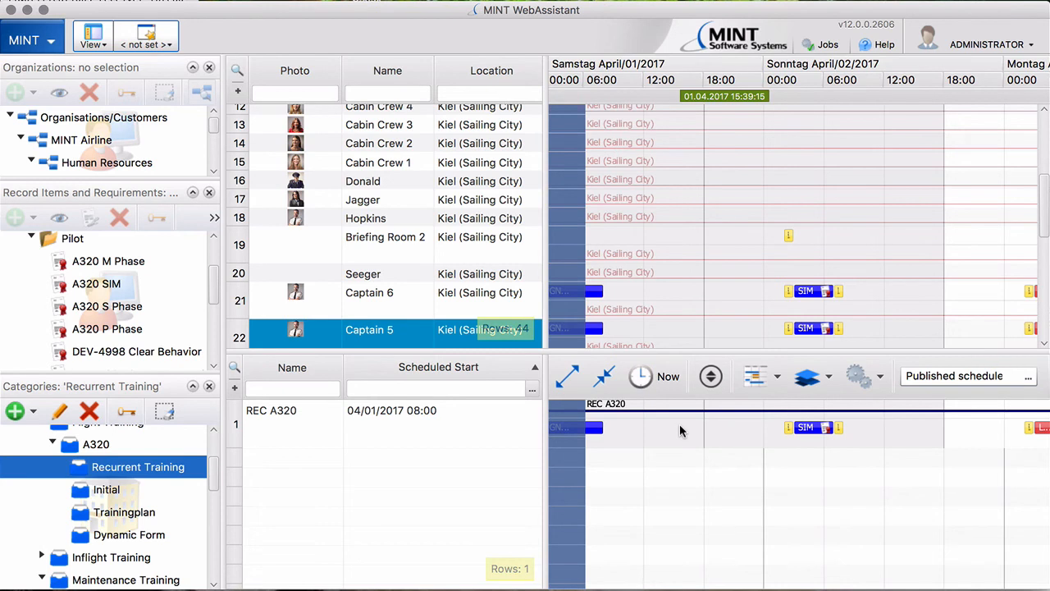
{"action": "right_click", "coordinate": [369, 415]}
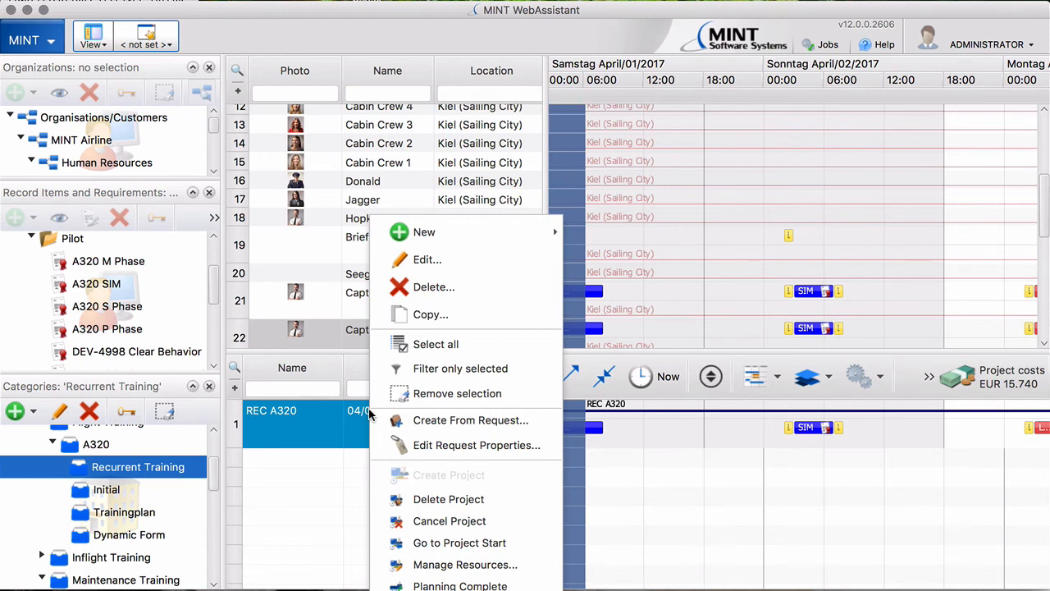
- Mark REC A320 planning complete with a 9 April 2017 deadline
{"action": "left_click", "coordinate": [459, 585]}
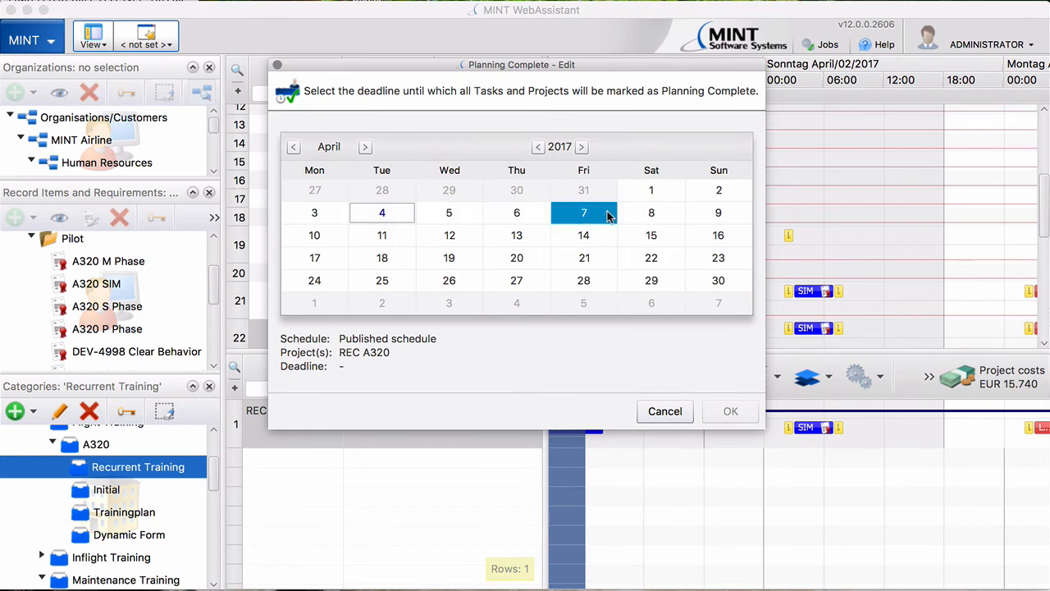
{"action": "left_click", "coordinate": [711, 215]}
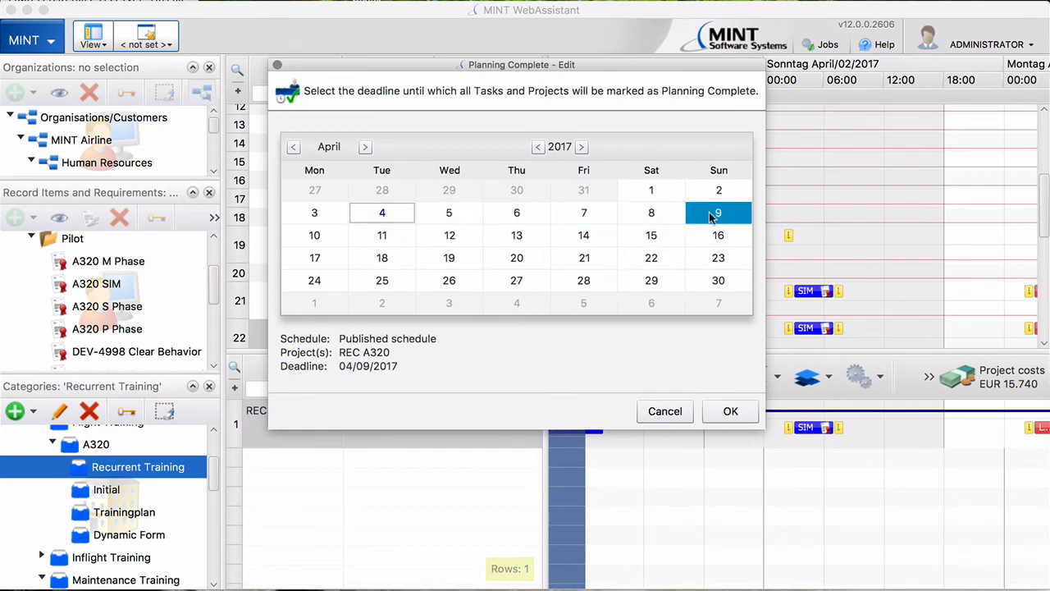
{"action": "left_click", "coordinate": [724, 414]}
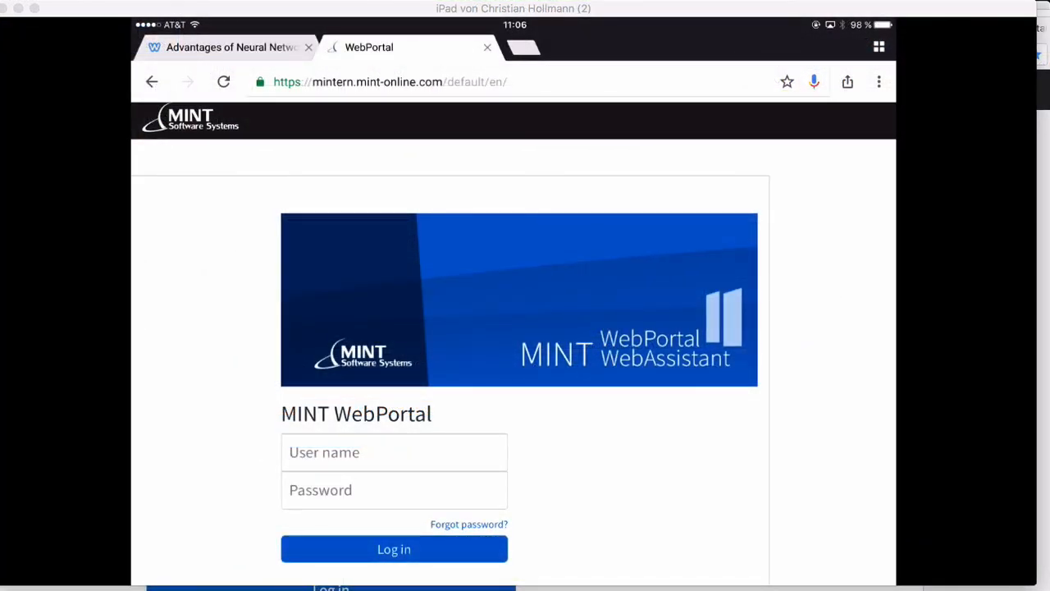
- Log in to WebPortal with the instructor's user name and password
{"action": "left_click", "coordinate": [394, 453]}
{"action": "type", "text": "mc"}
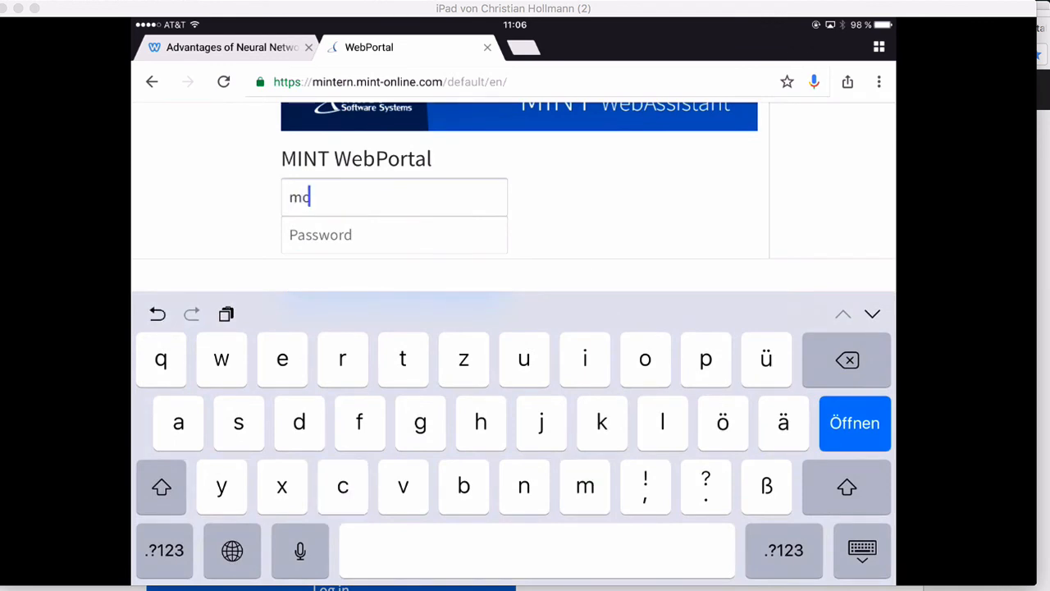
{"action": "type", "text": "gowan"}
{"action": "left_click", "coordinate": [393, 235]}
{"action": "type", "text": "mi"}
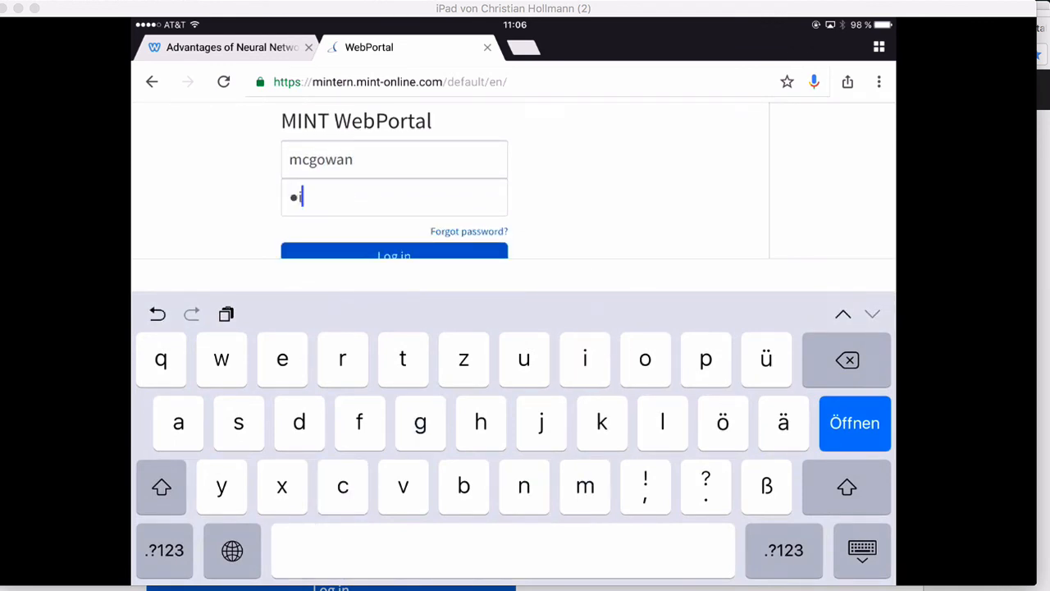
{"action": "type", "text": "nt01"}
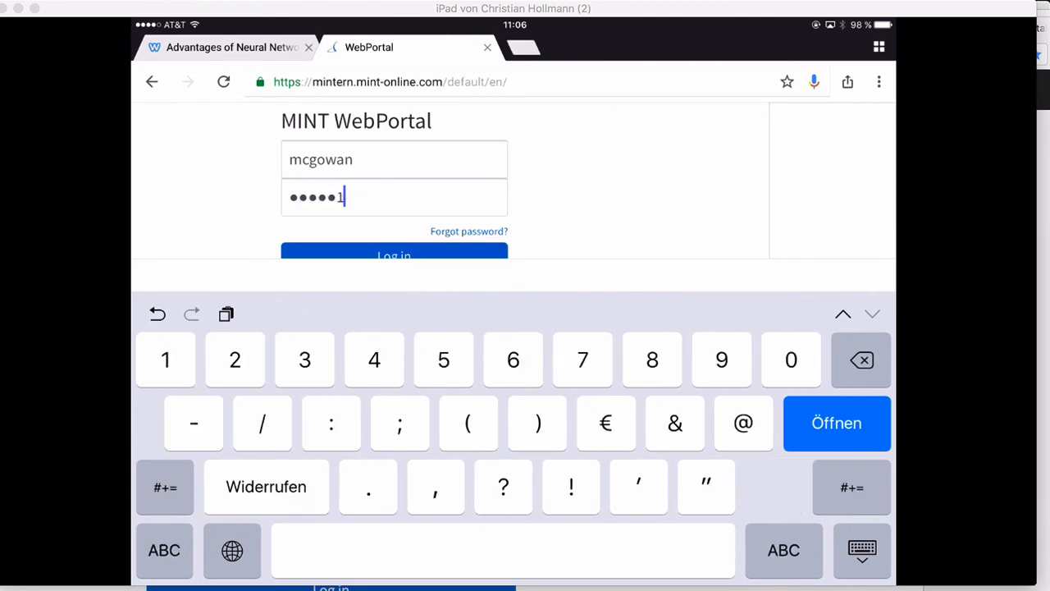
{"action": "key", "text": "Return"}
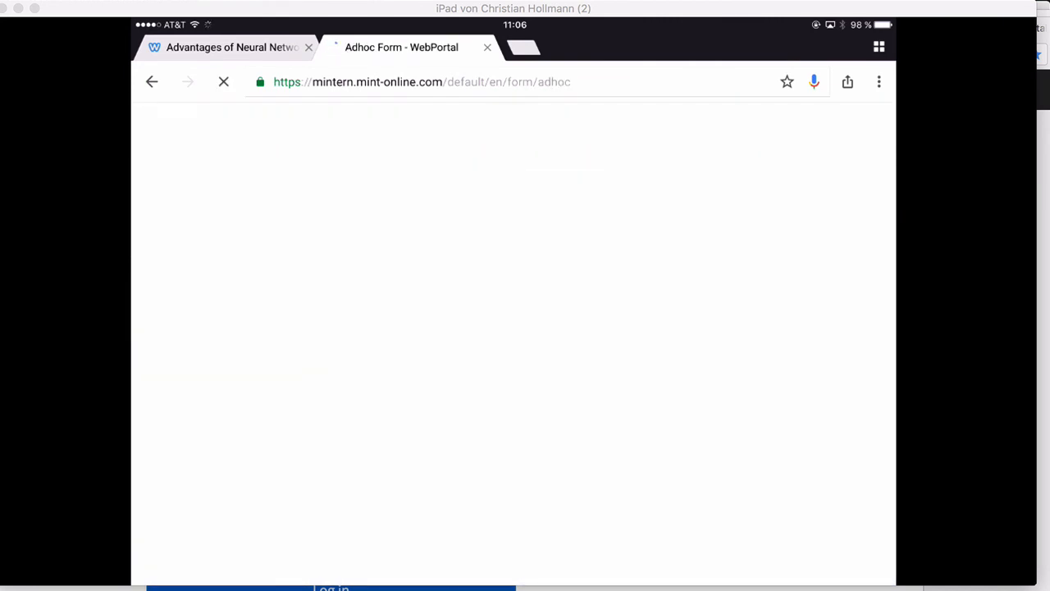
- Select Captain 5 and Captain 6 under SignOffs and open their A320 Simulator Gradesheet
{"action": "left_click", "coordinate": [677, 157]}
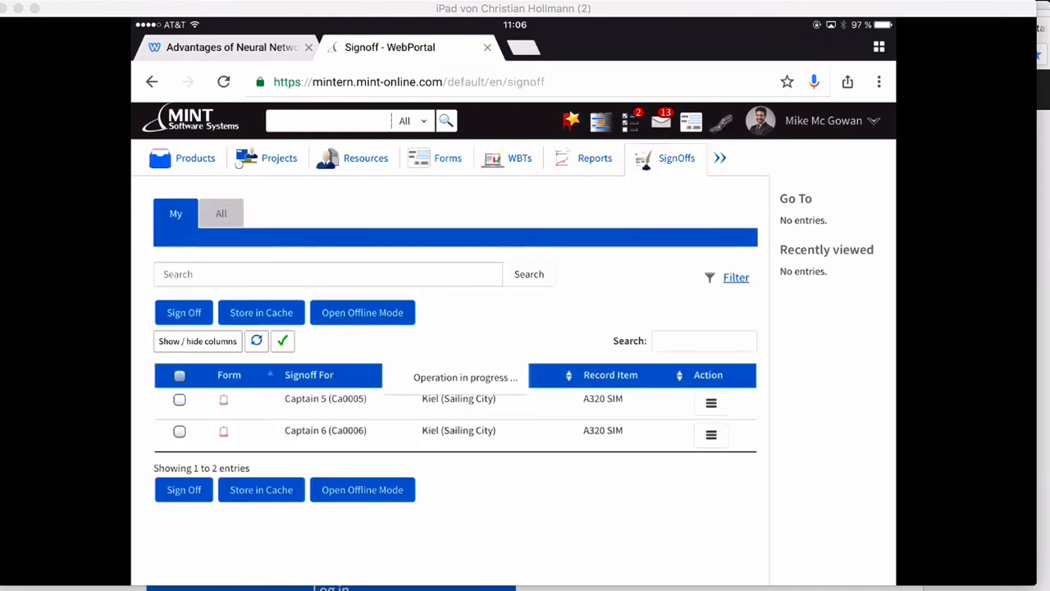
{"action": "left_click", "coordinate": [326, 399]}
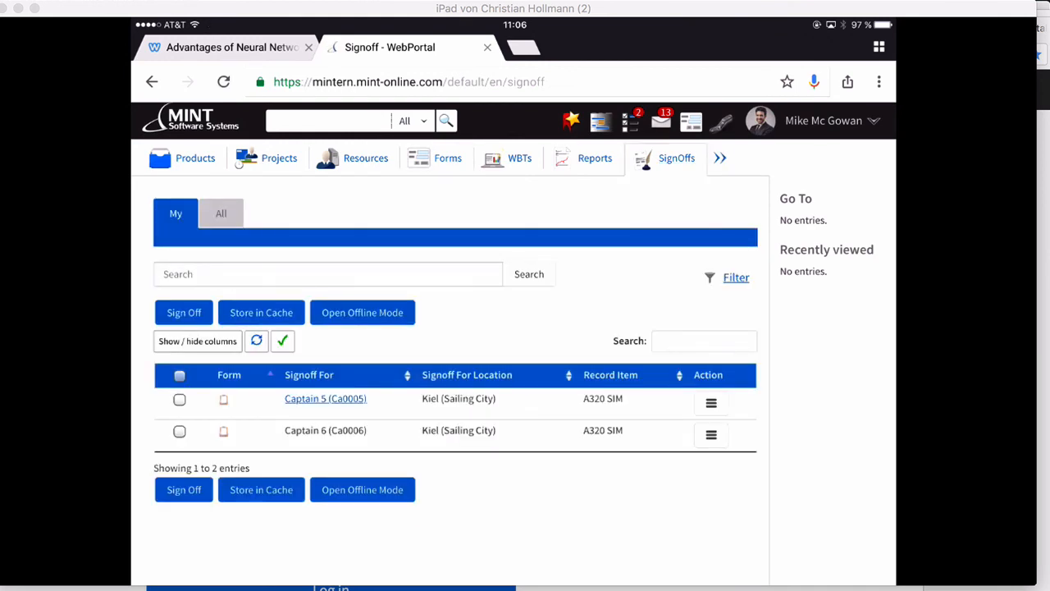
{"action": "left_click", "coordinate": [180, 400]}
{"action": "left_click", "coordinate": [180, 432]}
{"action": "left_click", "coordinate": [184, 490]}
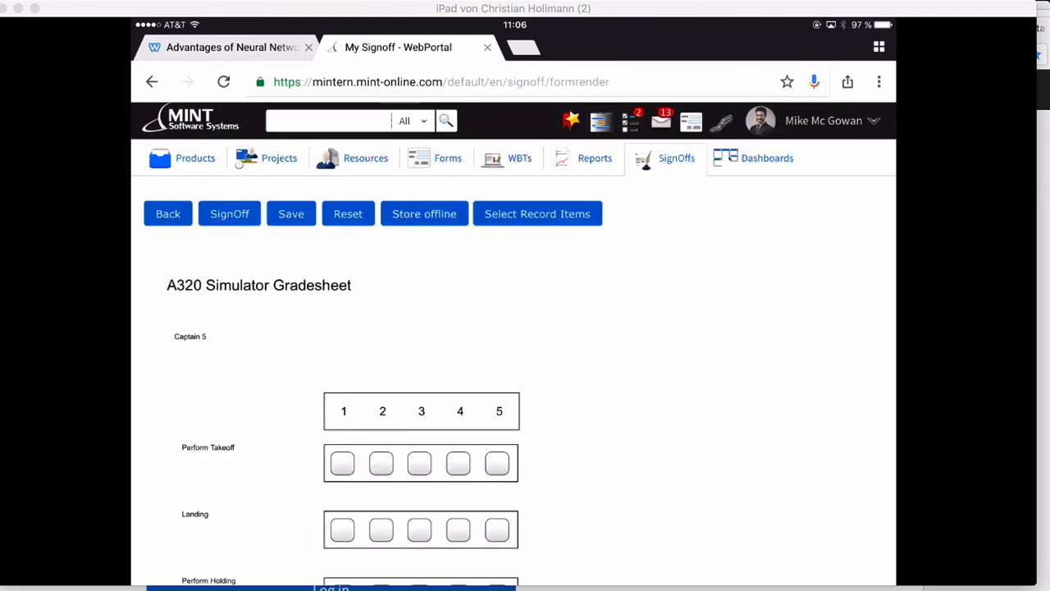
{"action": "scroll", "coordinate": [512, 328], "scroll_direction": "down", "scroll_amount": 5}
{"action": "scroll", "coordinate": [513, 329], "scroll_direction": "down", "scroll_amount": 1}
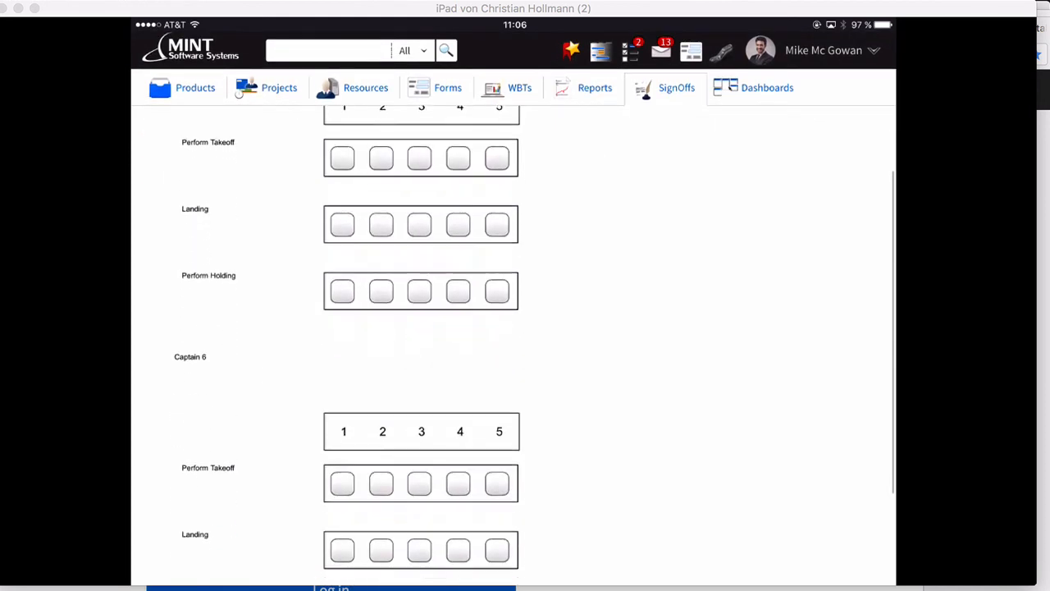
{"action": "scroll", "coordinate": [513, 328], "scroll_direction": "up", "scroll_amount": 3}
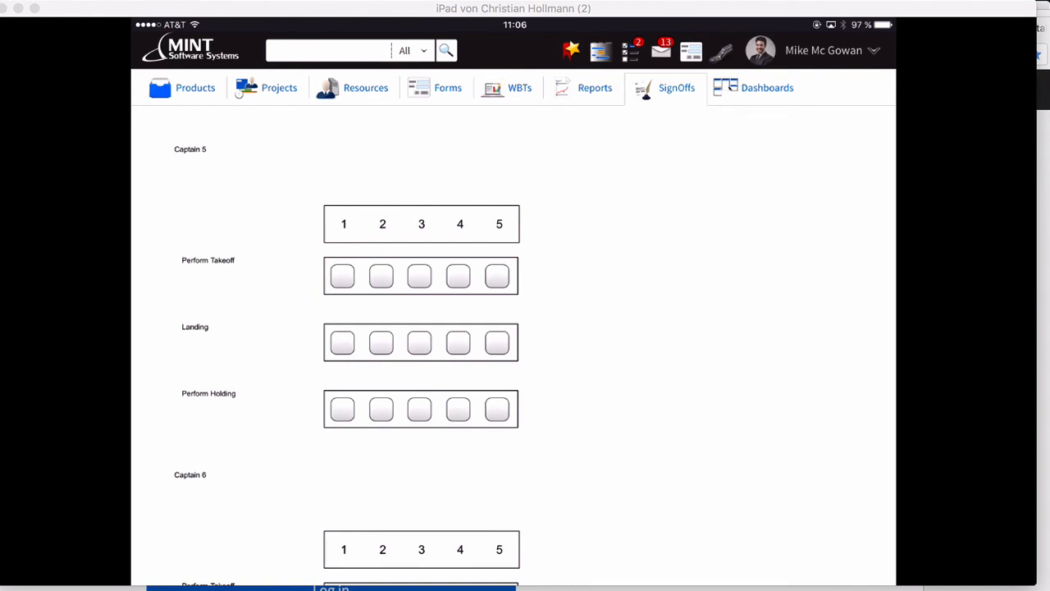
{"action": "scroll", "coordinate": [512, 344], "scroll_direction": "down", "scroll_amount": 5}
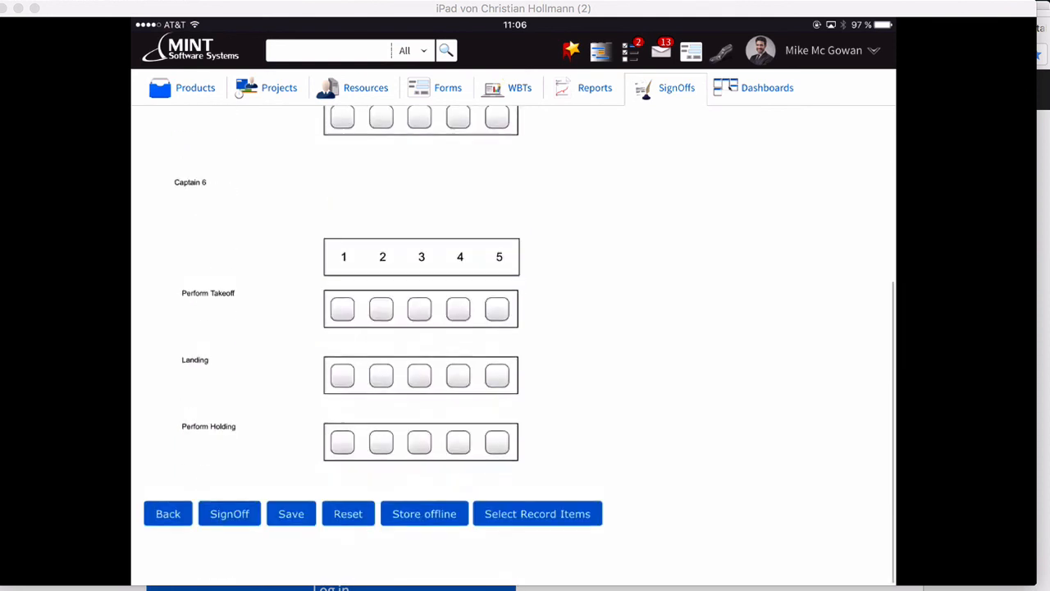